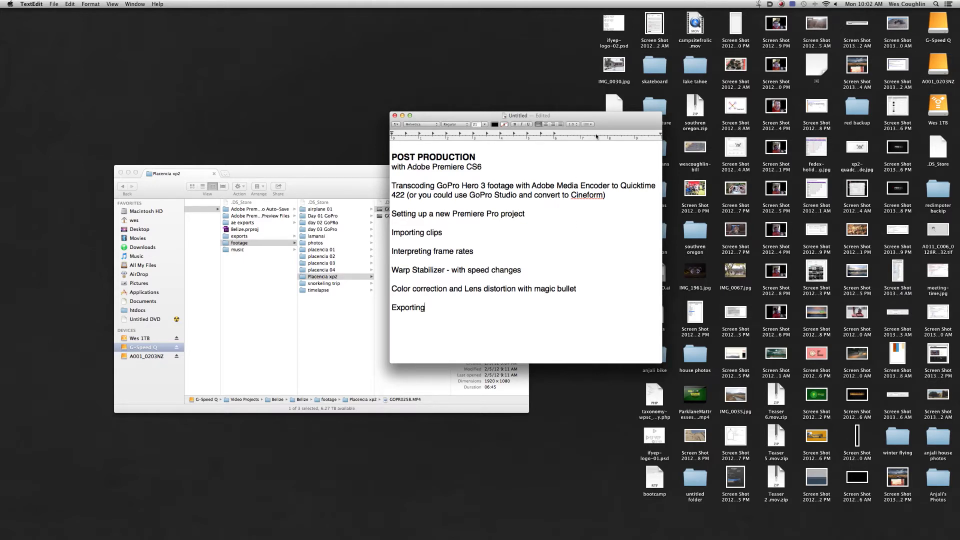
- Preview GOPR0258.MP4 from the Placencia xp2 folder, sampling several points along the clip
left_click_drag(602, 117, 628, 117)
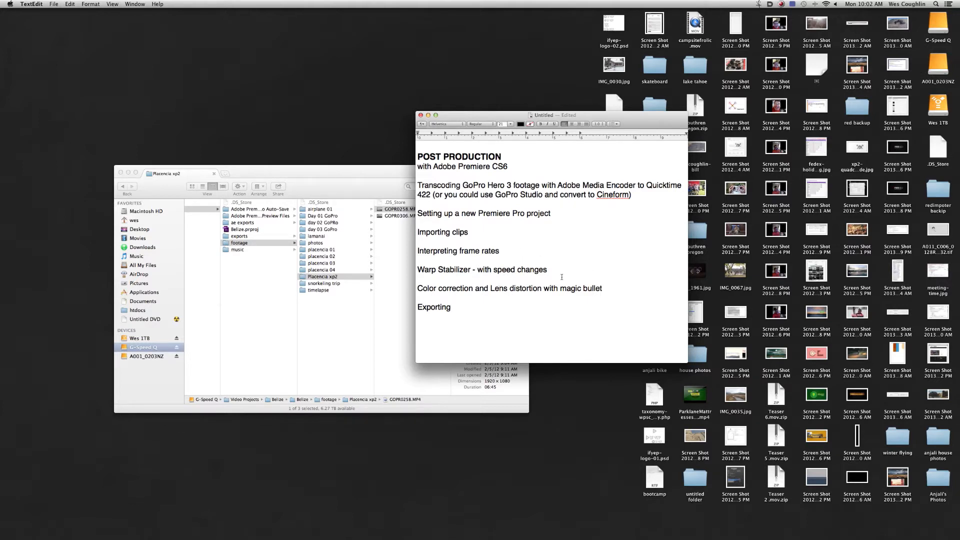
left_click_drag(391, 173, 381, 172)
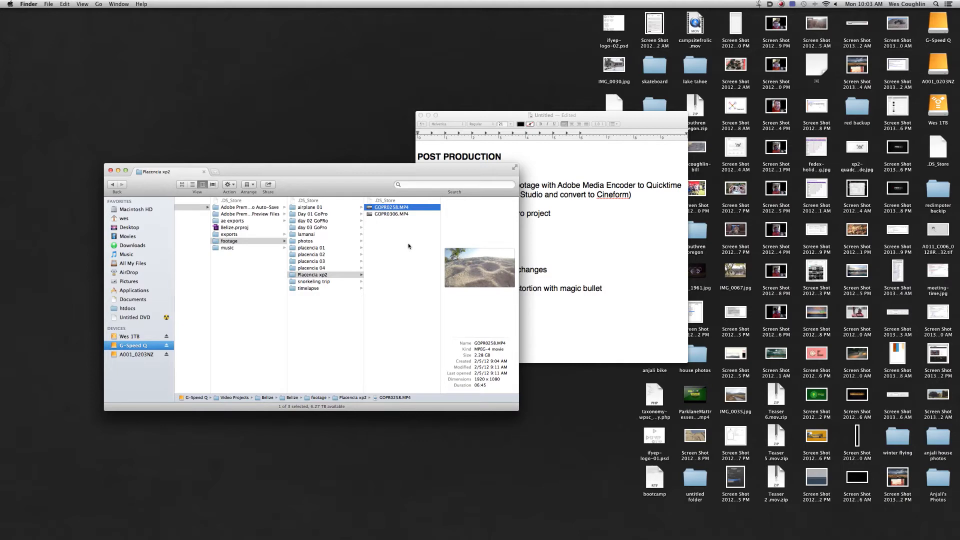
key("space")
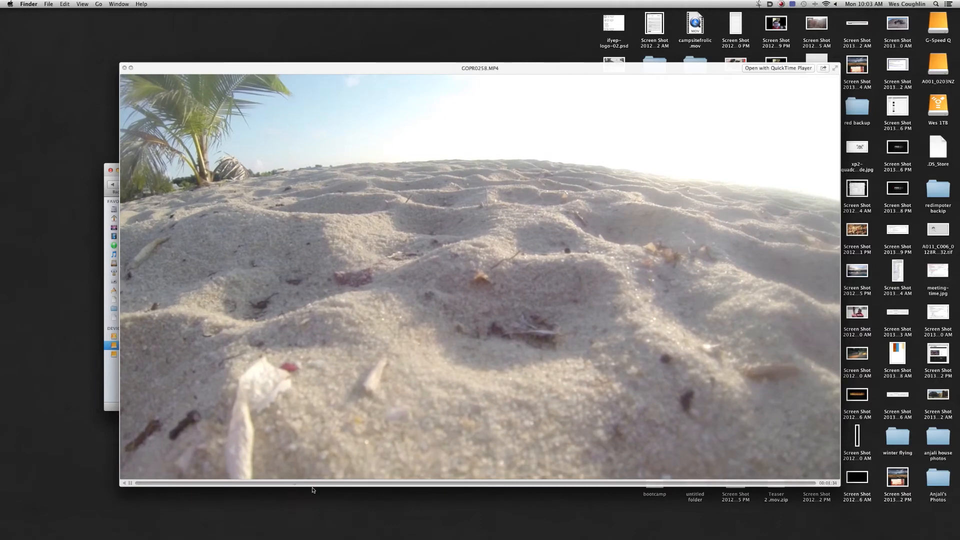
left_click(313, 488)
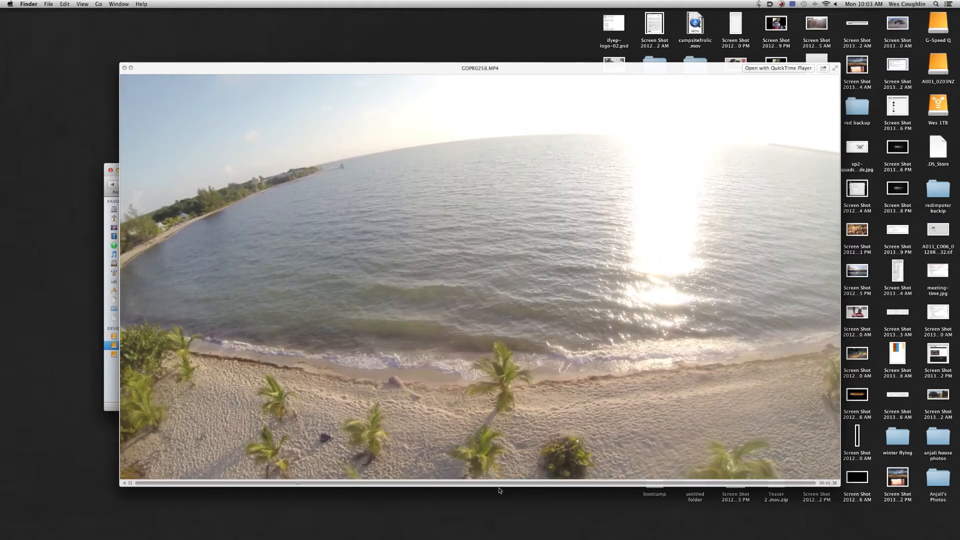
left_click(525, 485)
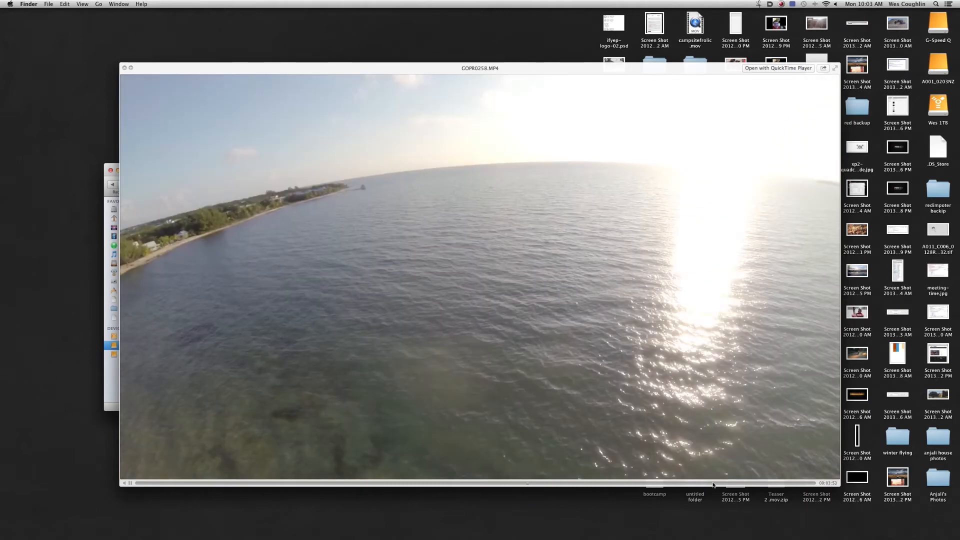
left_click(716, 484)
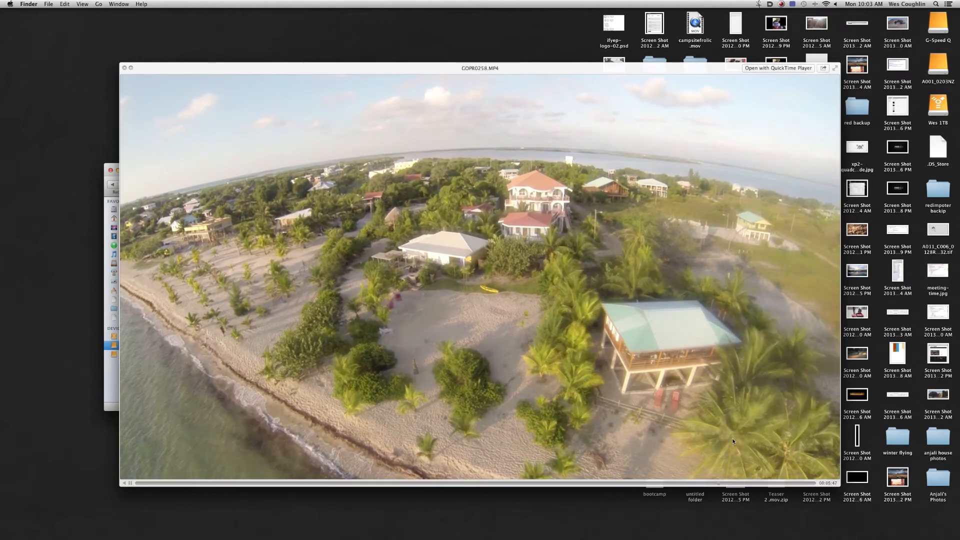
key("space")
left_click_drag(408, 177, 405, 163)
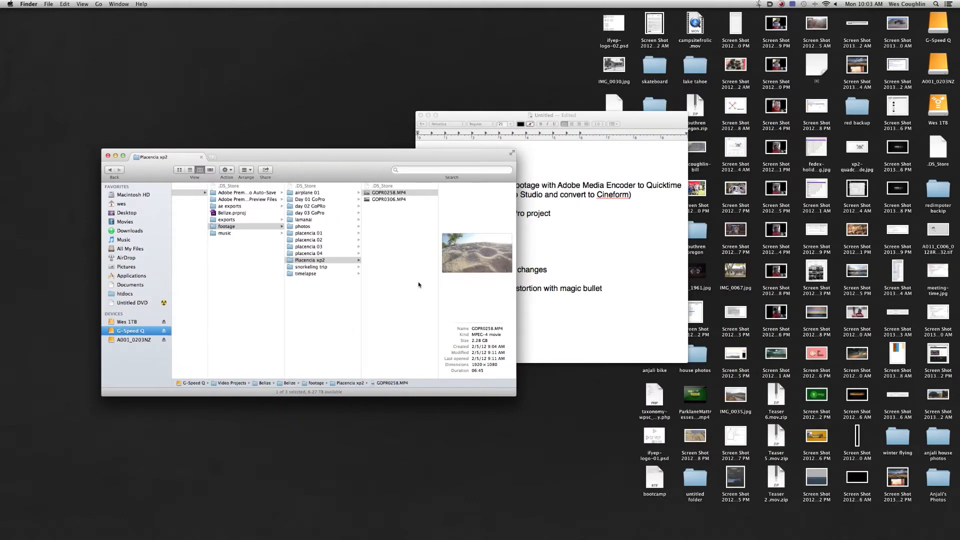
left_click_drag(382, 155, 376, 156)
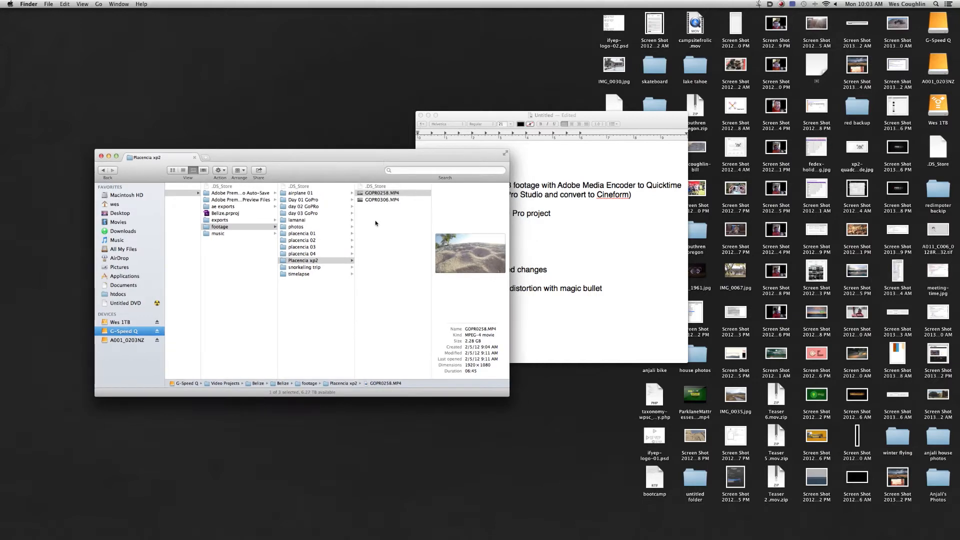
left_click(402, 237)
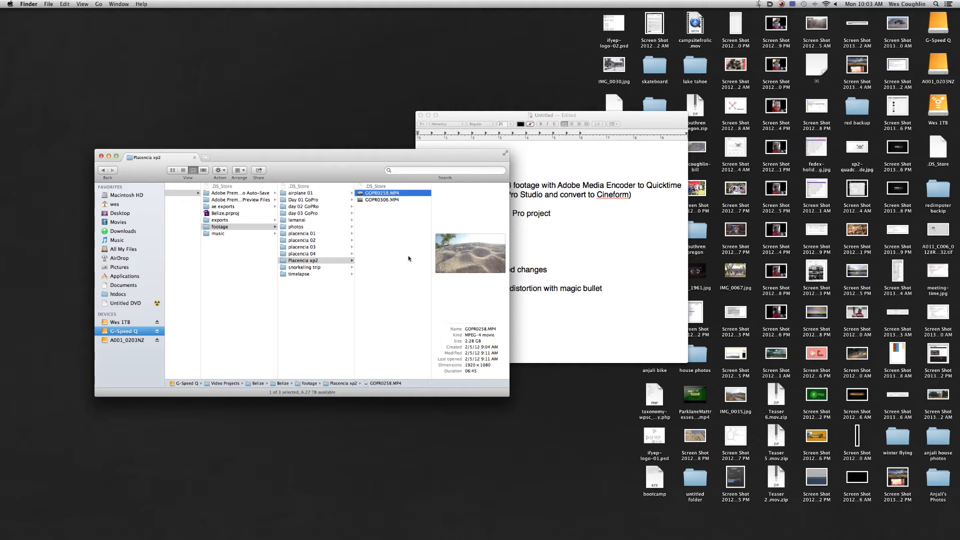
left_click_drag(435, 162, 437, 155)
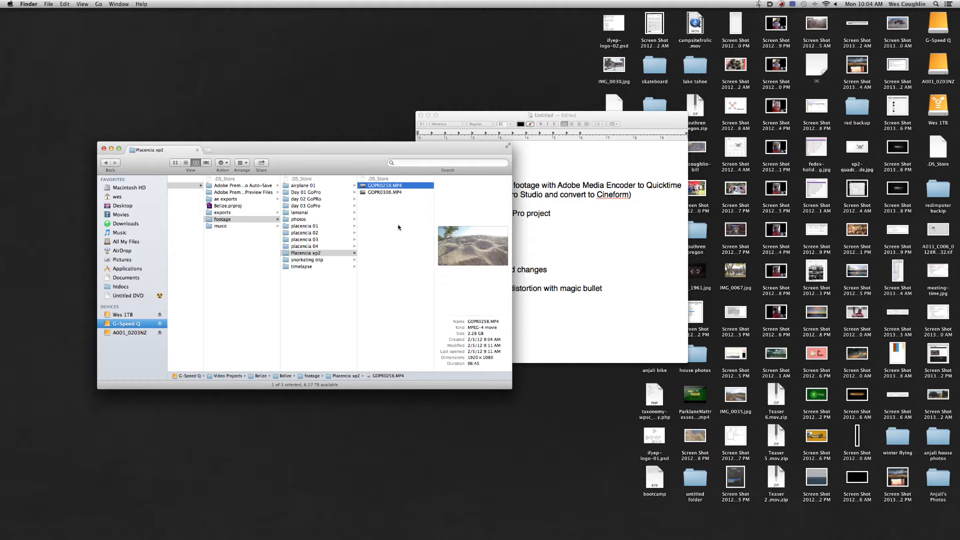
left_click_drag(399, 155, 407, 154)
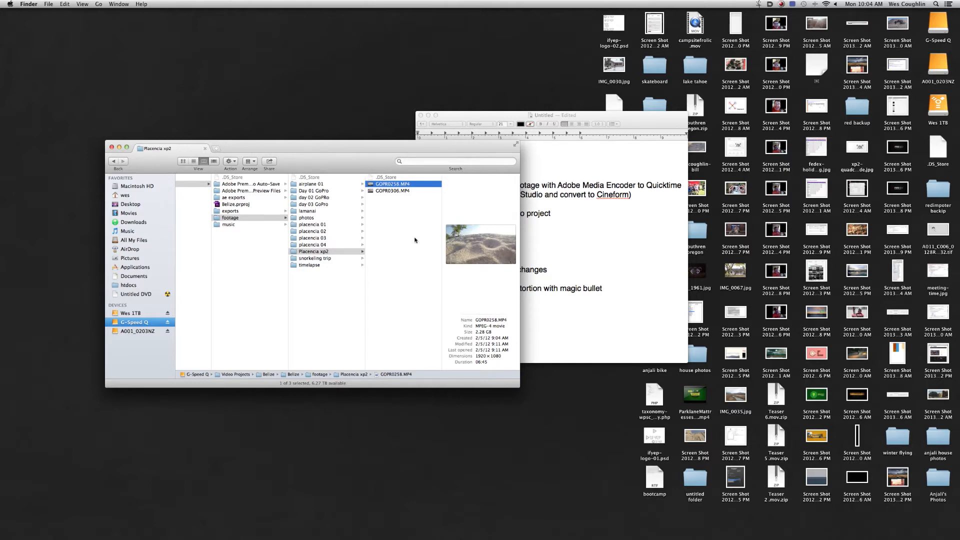
- Find and launch Adobe Media Encoder CS6 by searching for "media"
left_click_drag(391, 145, 328, 169)
key("super+space")
type("media")
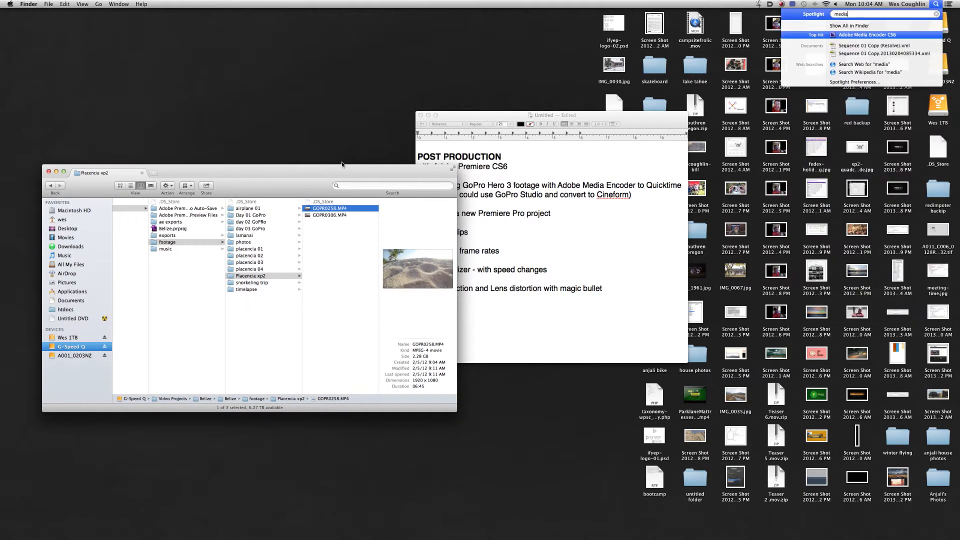
key("Return")
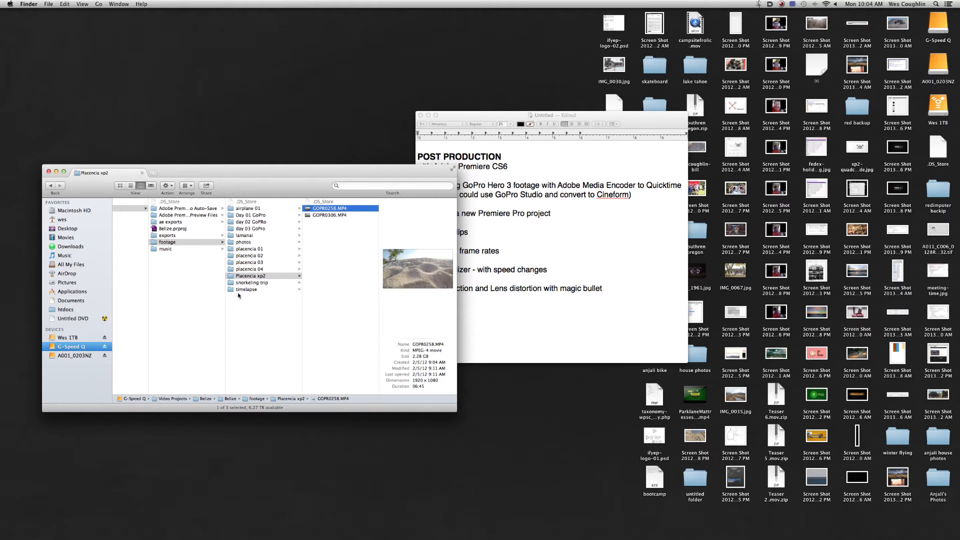
- Narrow the Finder window and arrange it beside the Media Encoder window so the footage files and the encoding queue are both accessible
left_click_drag(325, 168, 317, 97)
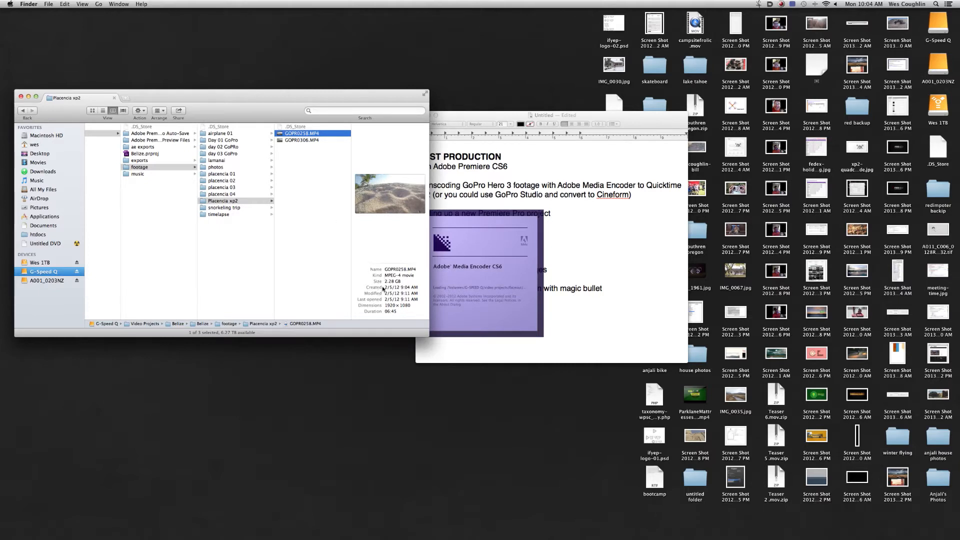
left_click_drag(428, 337, 379, 340)
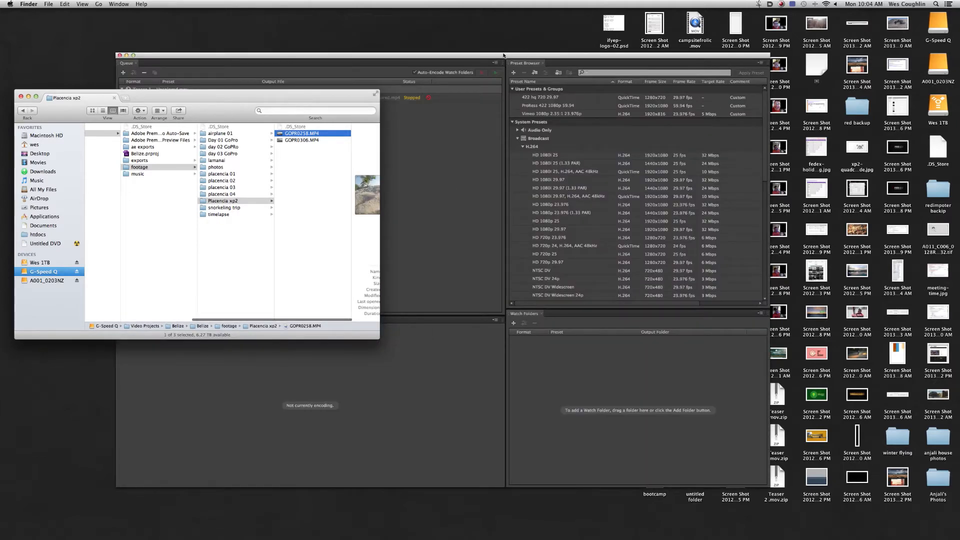
left_click(483, 54)
left_click(219, 58)
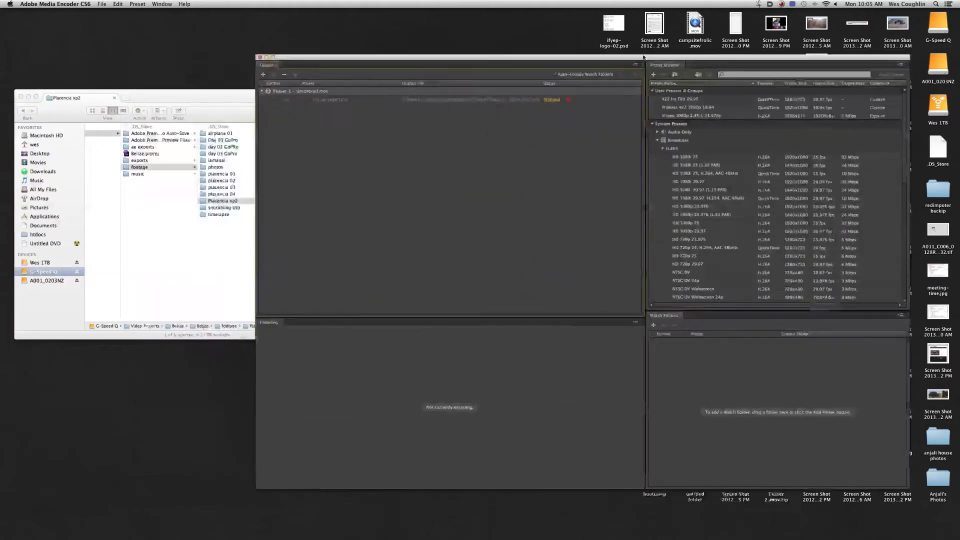
left_click_drag(647, 66, 614, 42)
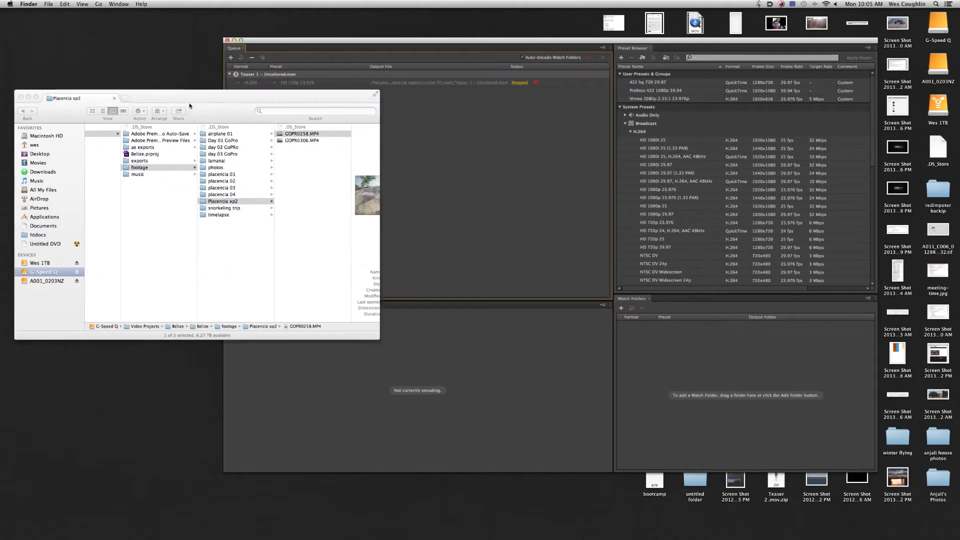
left_click(188, 98)
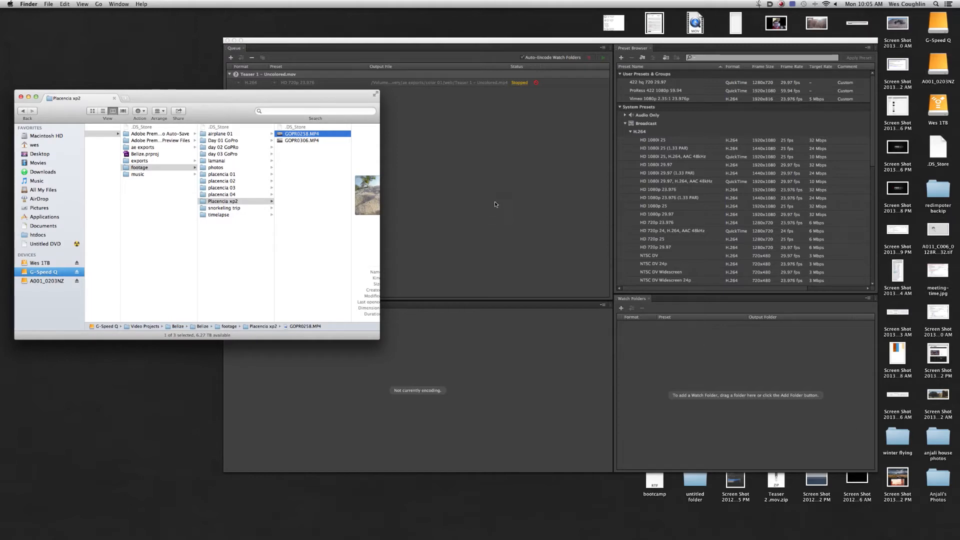
left_click(508, 196)
left_click(205, 93)
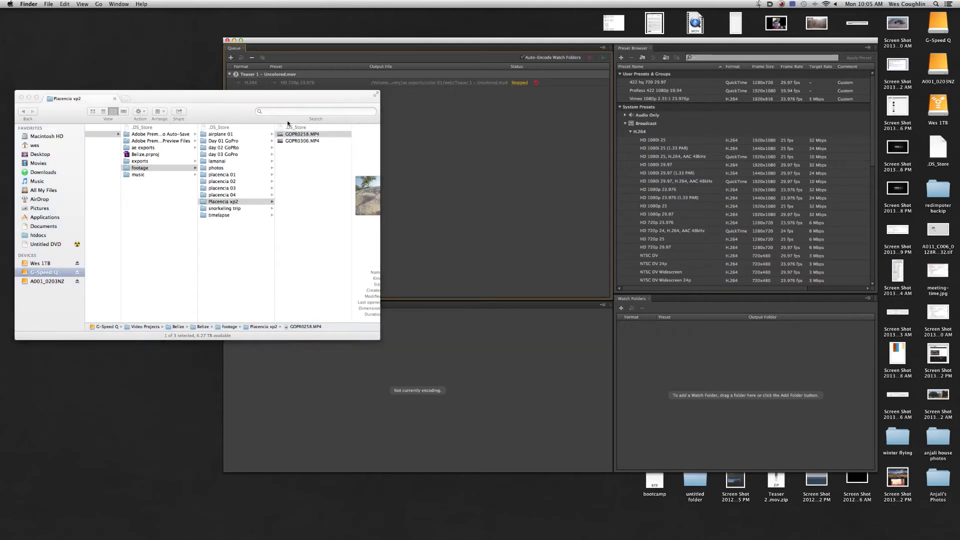
- Add GOPR0258.MP4 and GOPR0306.MP4 from the Placencia xp2 folder to the encoding queue
left_click(307, 135)
left_click(305, 142, "shift")
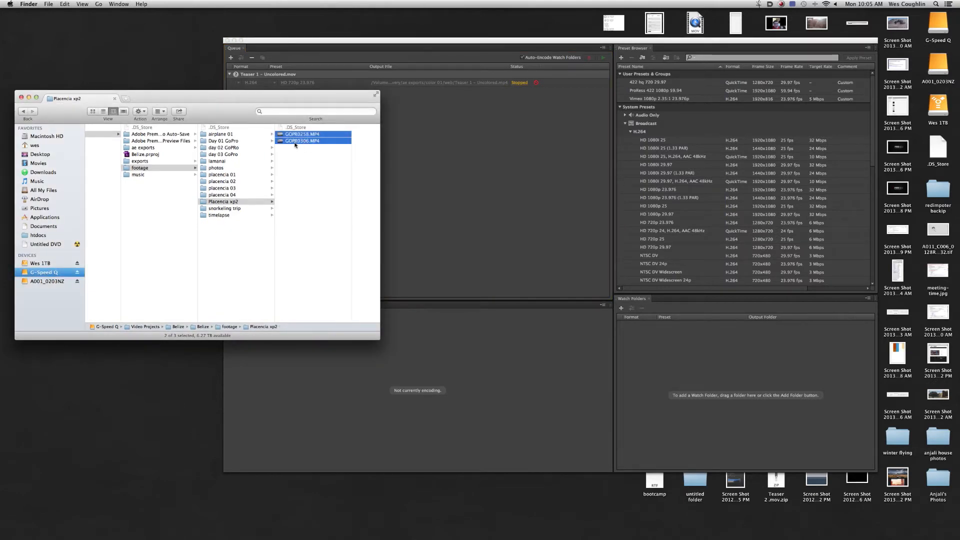
left_click_drag(295, 144, 464, 179)
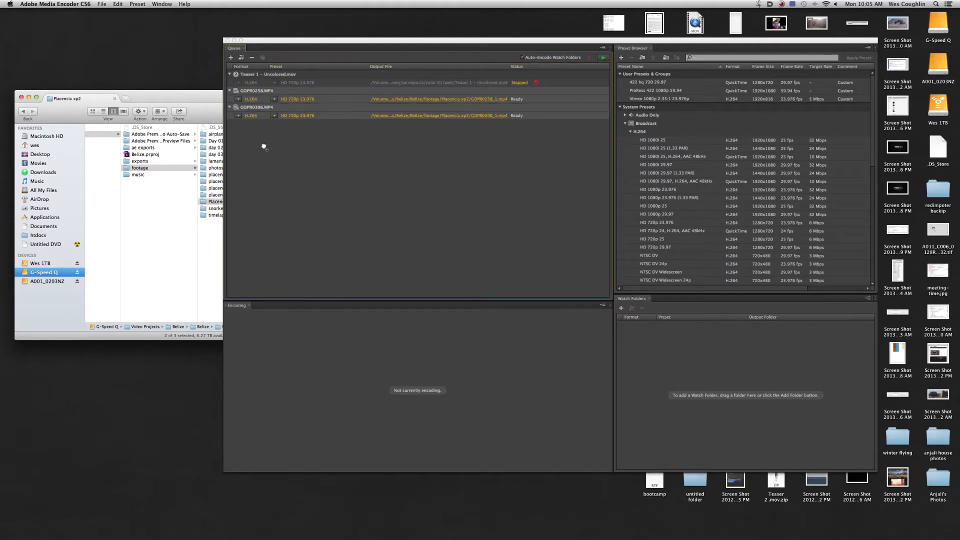
- Set both queued GoPro clips to the QuickTime format with the ProRes 422 1080p 59.94 preset
left_click(249, 99)
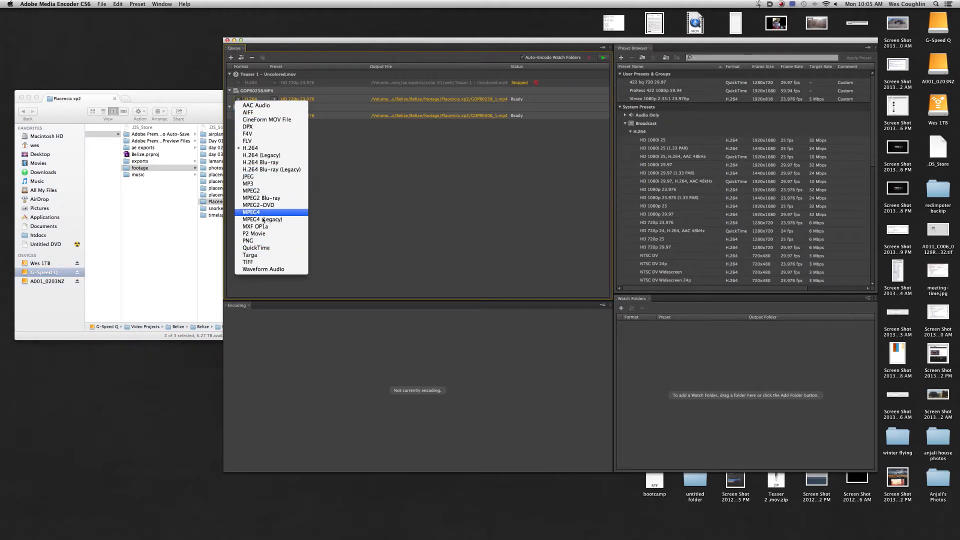
left_click(260, 248)
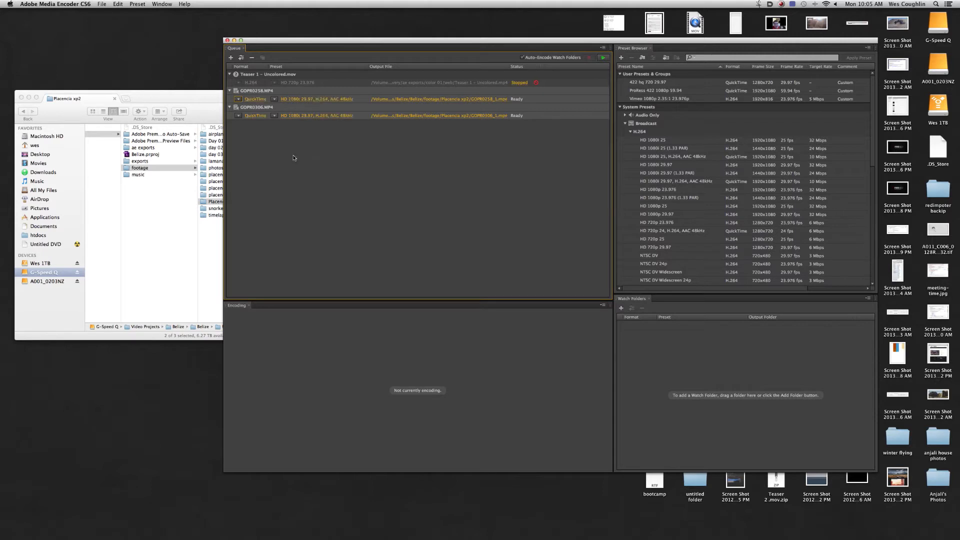
left_click(274, 100)
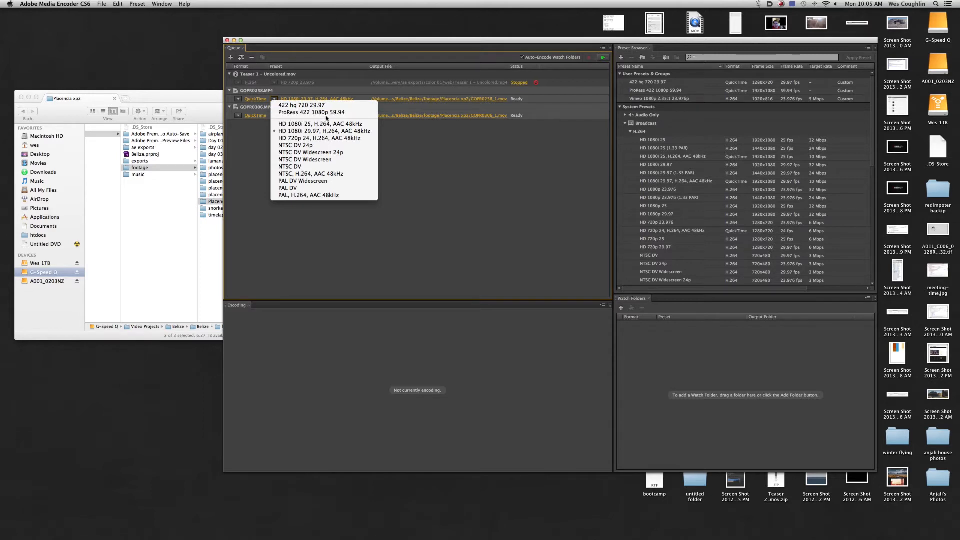
left_click(343, 115)
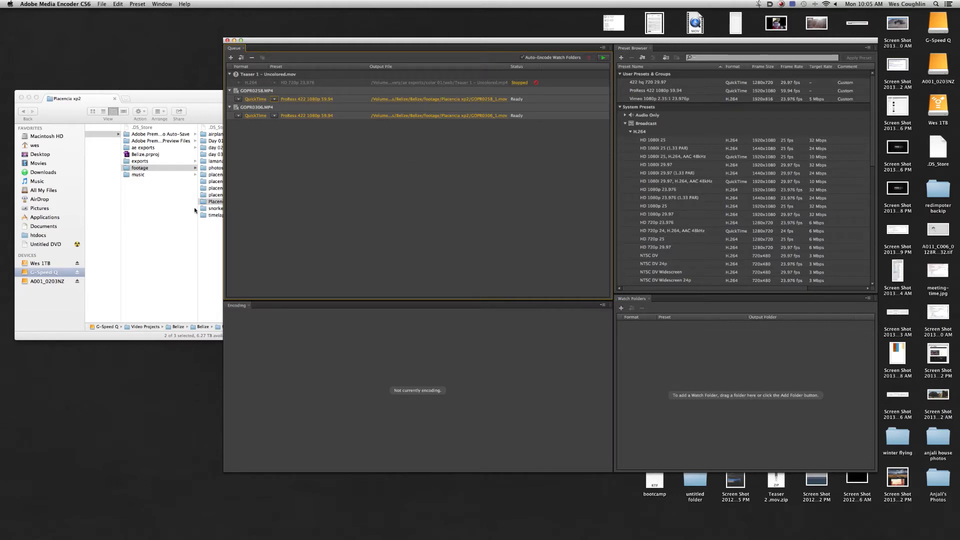
- Create a folder named 422 inside the Placencia xp2 footage folder in Finder
left_click(208, 239)
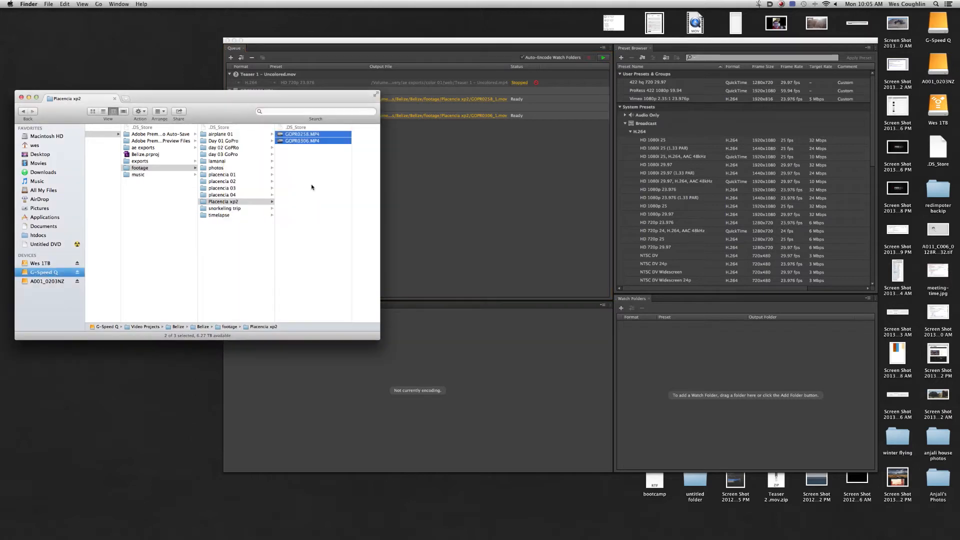
right_click(310, 185)
left_click(343, 189)
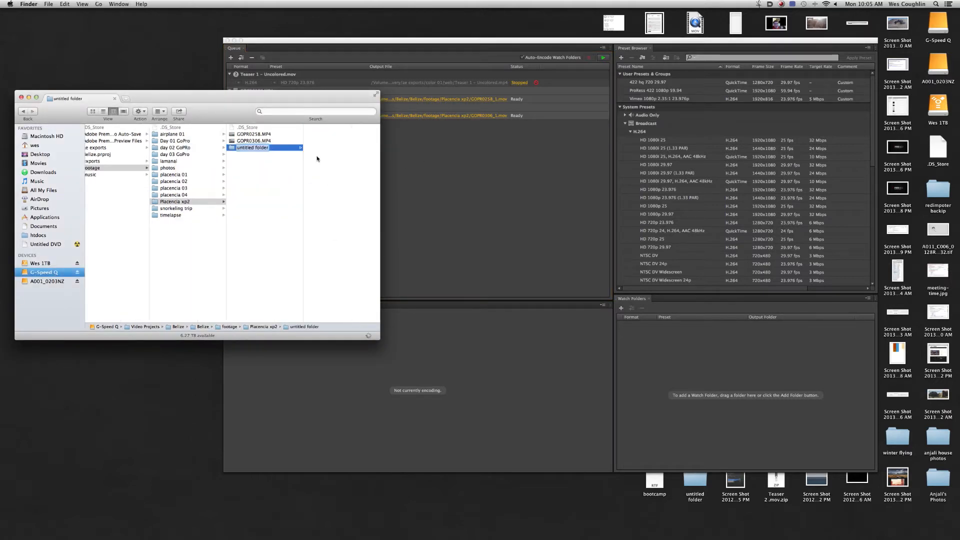
type("422")
key("Return")
- Switch back to Media Encoder and set the GOPR0258 output file to save in the 422 folder
left_click(470, 183)
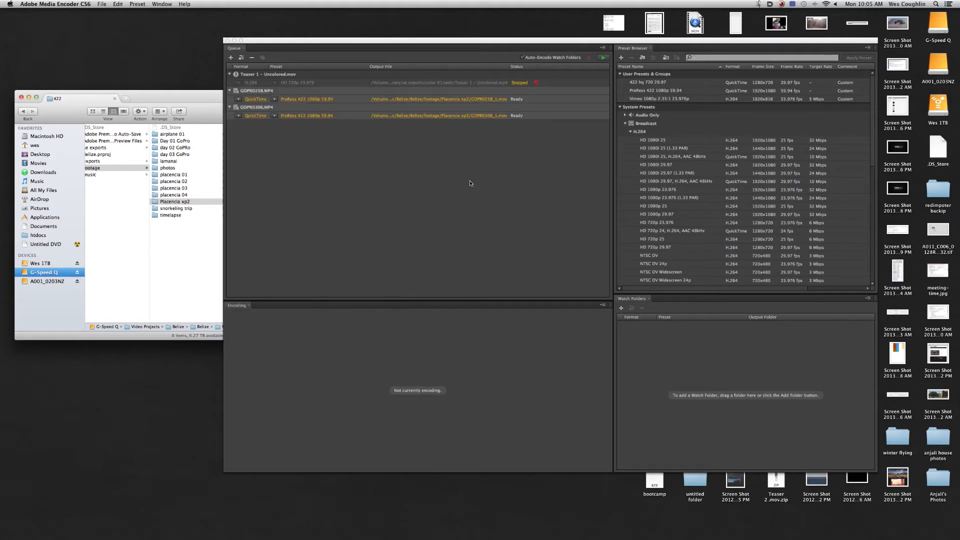
left_click(439, 98)
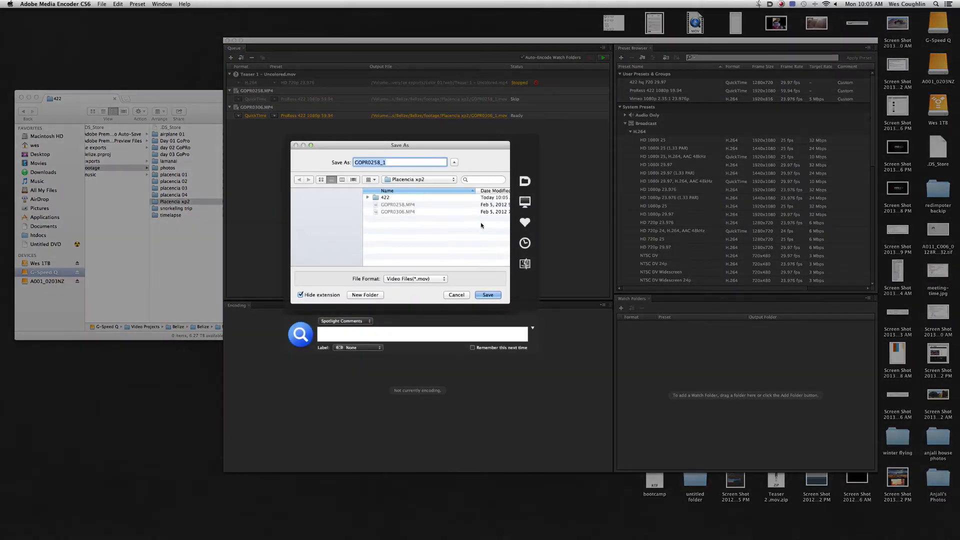
double_click(383, 197)
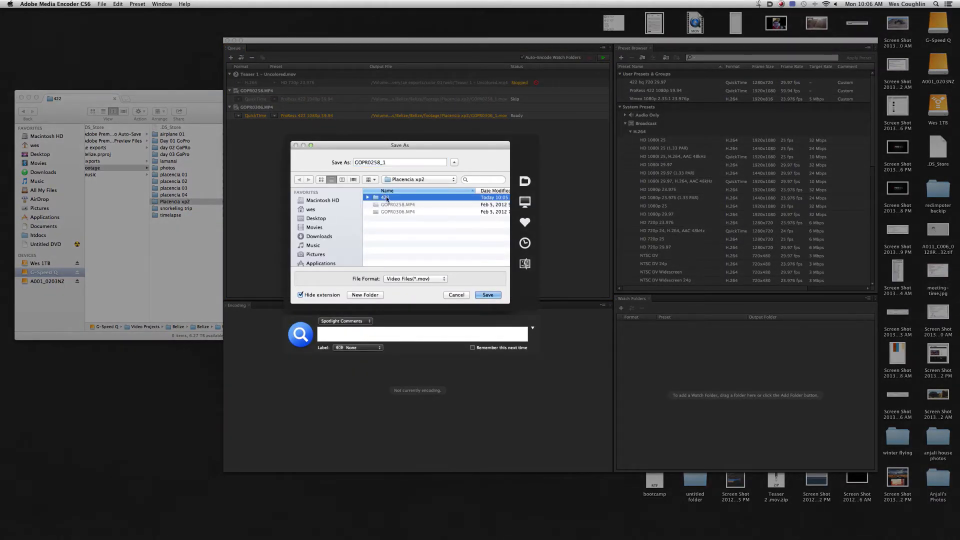
left_click(487, 295)
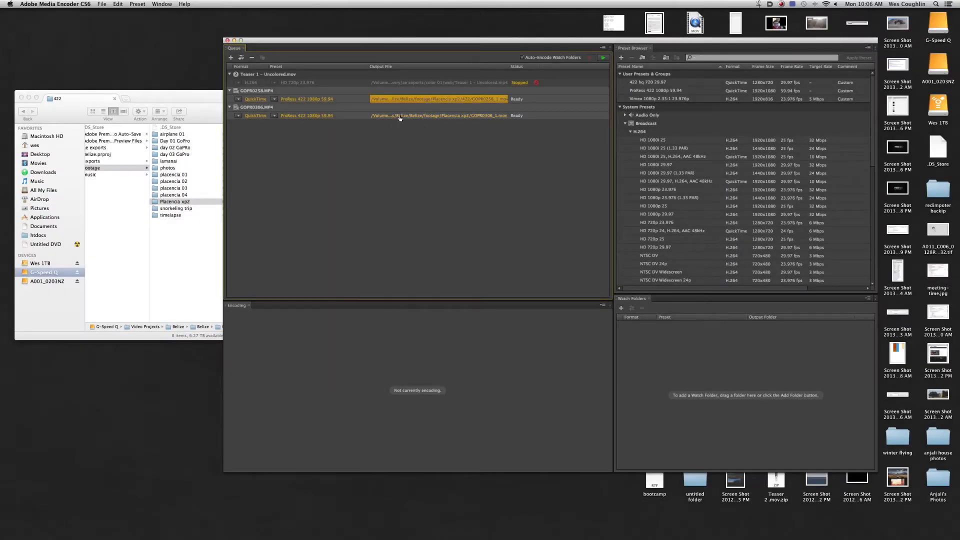
- Set the GOPR0306 output file to save in the 422 folder and start encoding the queue
left_click(403, 116)
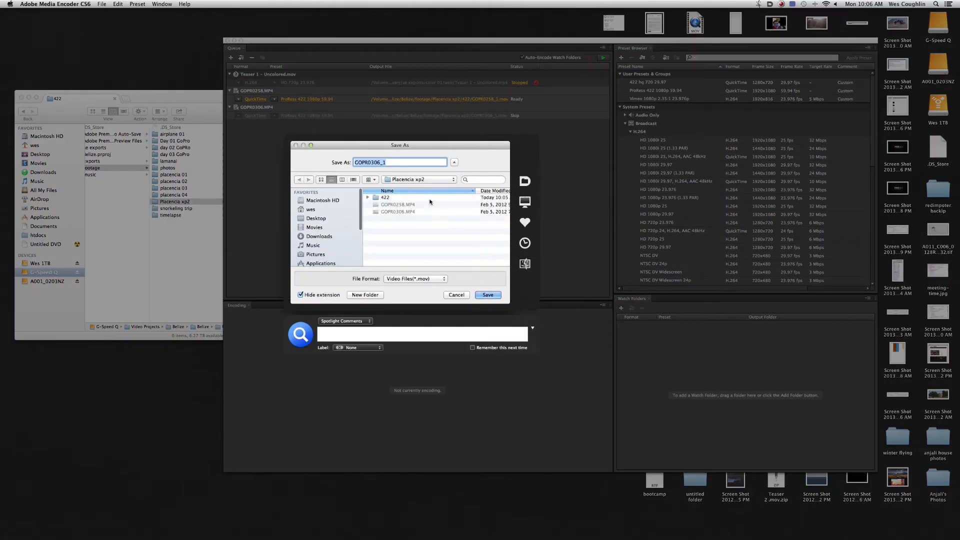
left_click(438, 198)
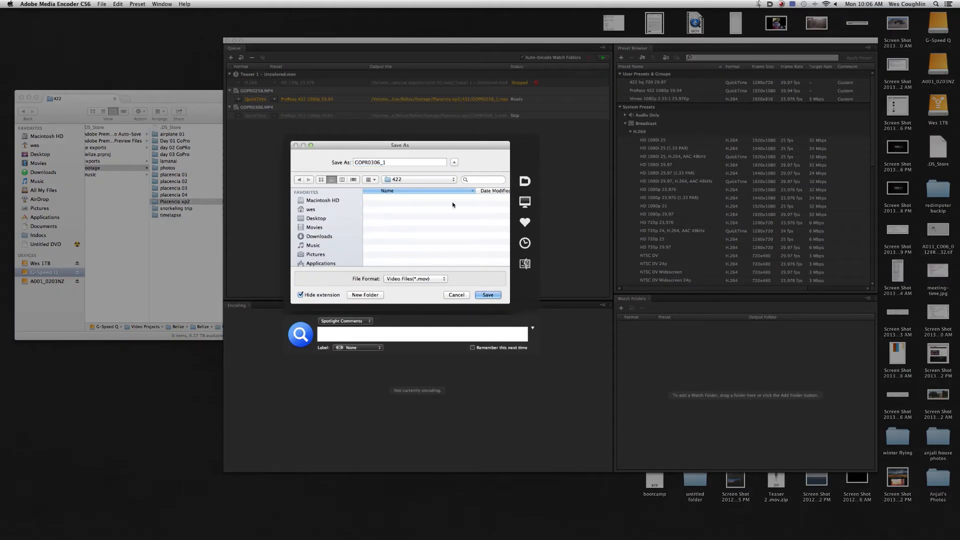
left_click(488, 295)
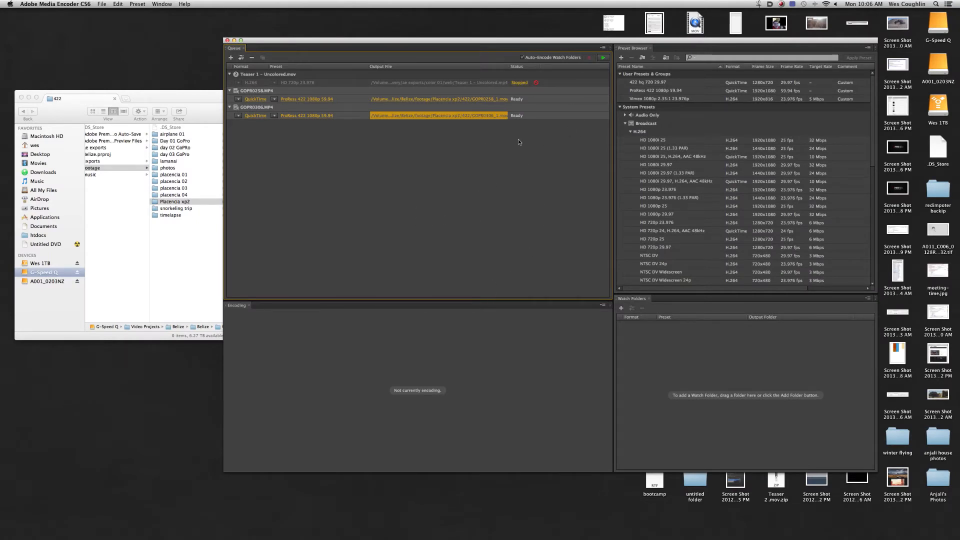
left_click(603, 58)
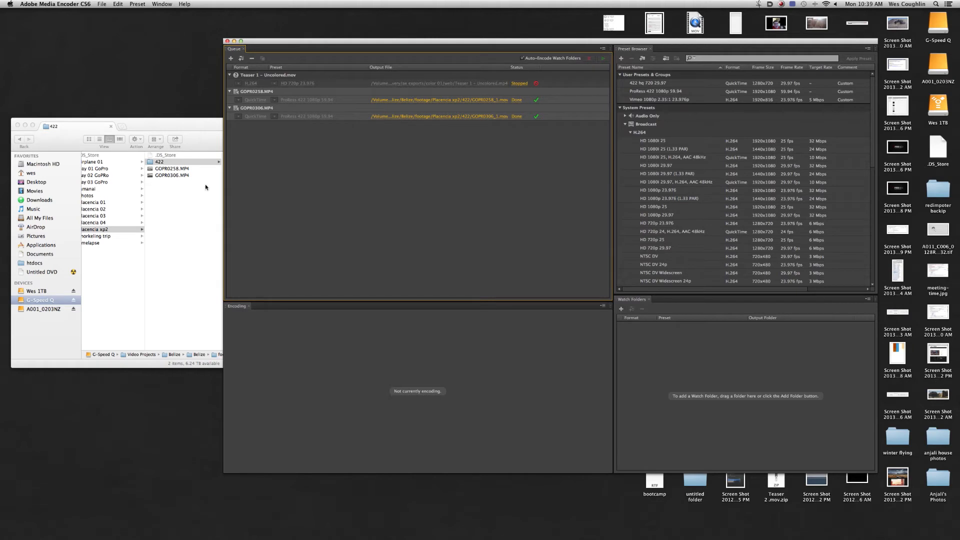
- Compare the file details of the transcoded clips in the 422 folder with the original GoPro MP4 clips in Finder
left_click_drag(183, 128, 184, 126)
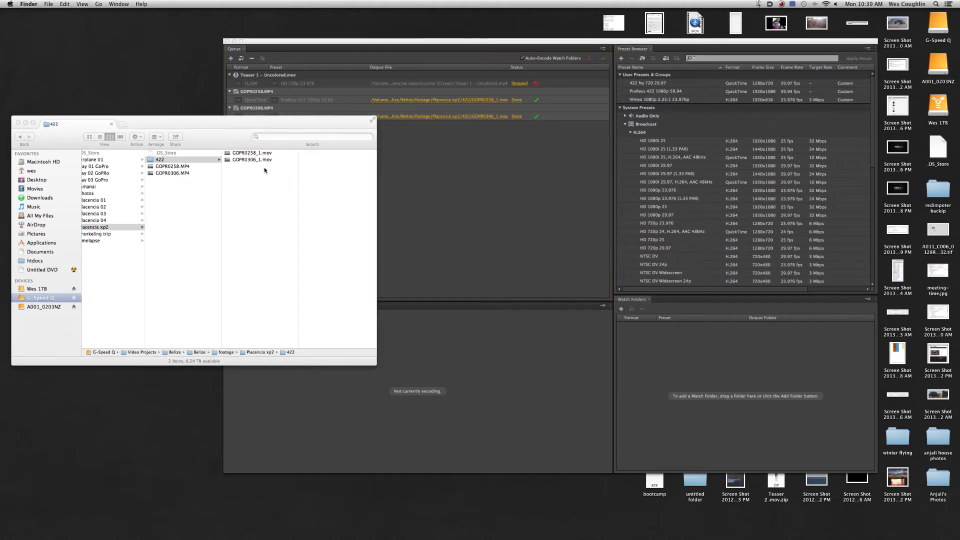
left_click(268, 153)
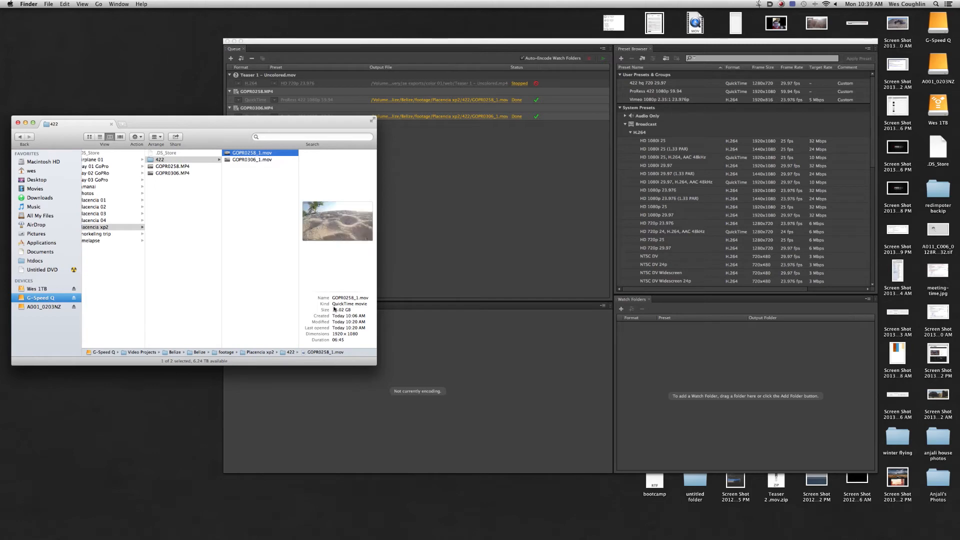
left_click(180, 167)
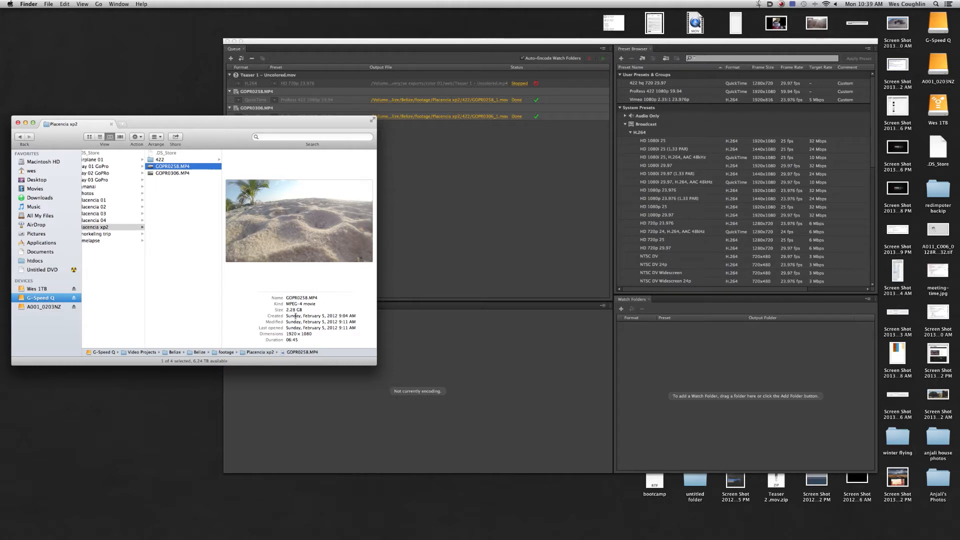
left_click(198, 174)
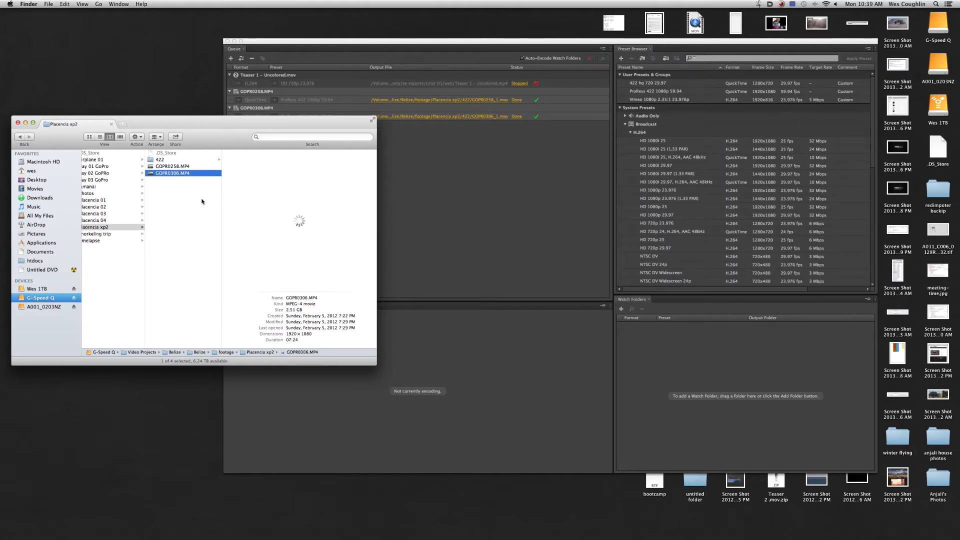
left_click(178, 160)
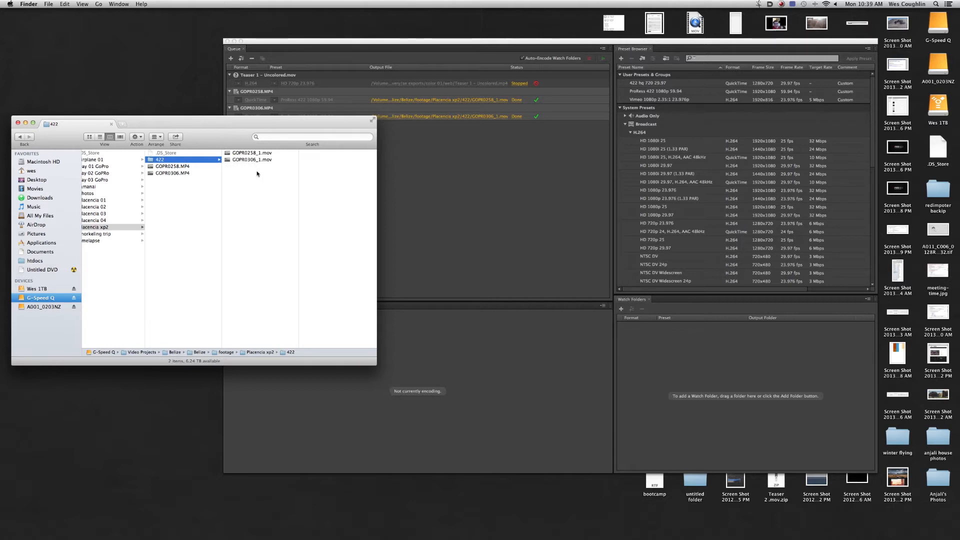
left_click(256, 160)
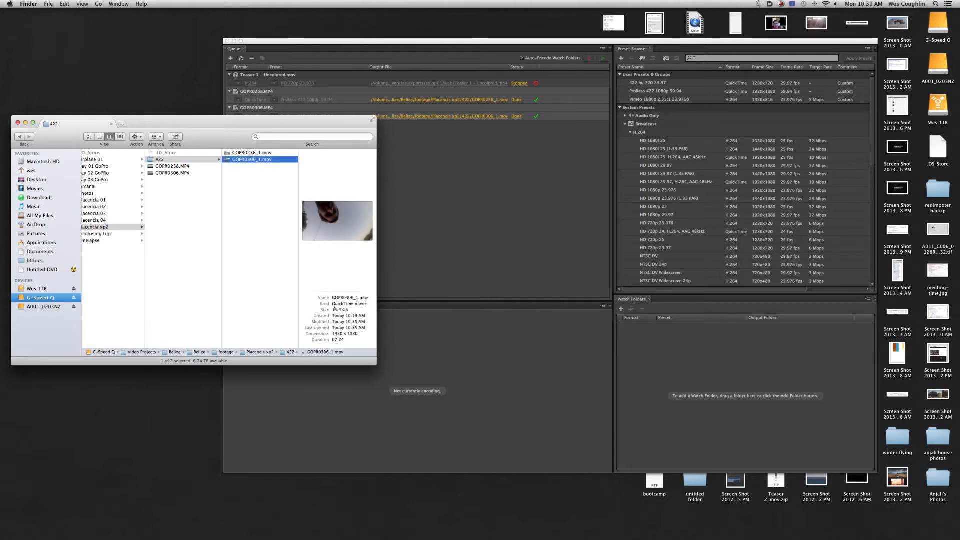
- Preview the transcoded clip GOPR0306_1.mov with Quick Look, and close the preview
left_click_drag(283, 120, 300, 121)
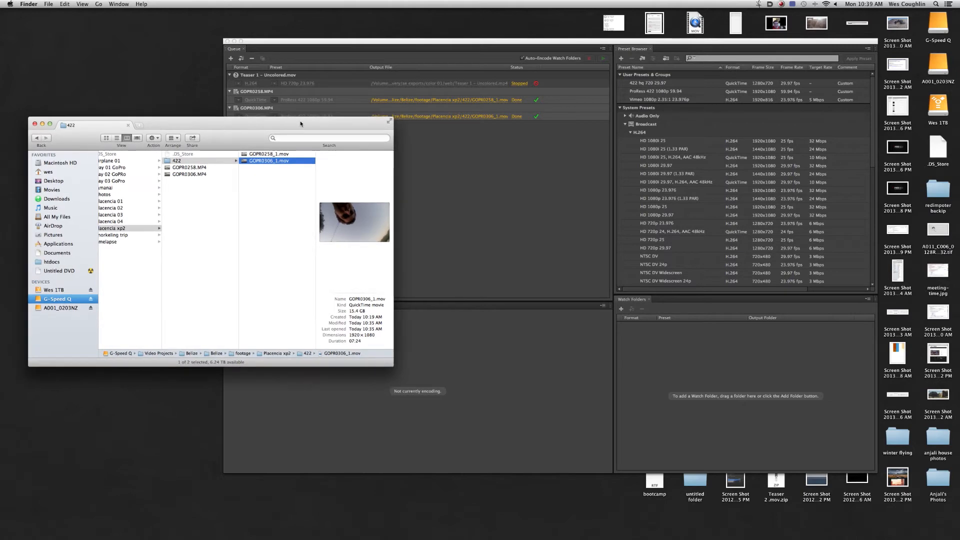
key("space")
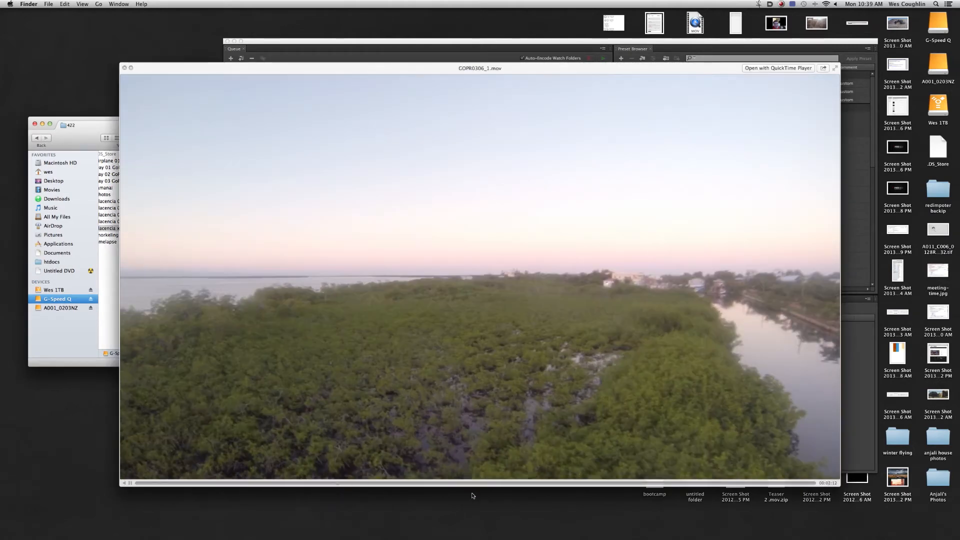
key("space")
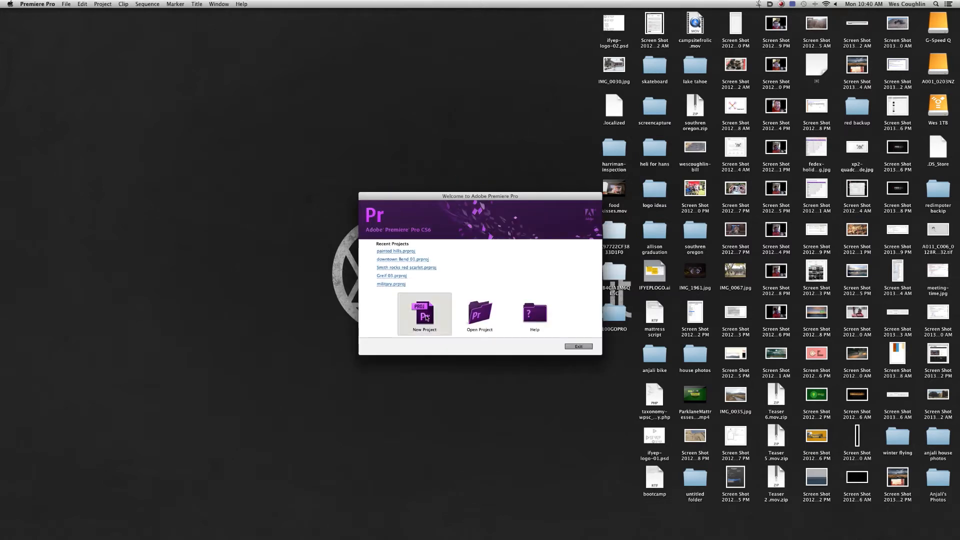
- Start a new project in Premiere Pro and set its location to the Video Projects/Belize/Belize folder on G-Speed Q
left_click(426, 317)
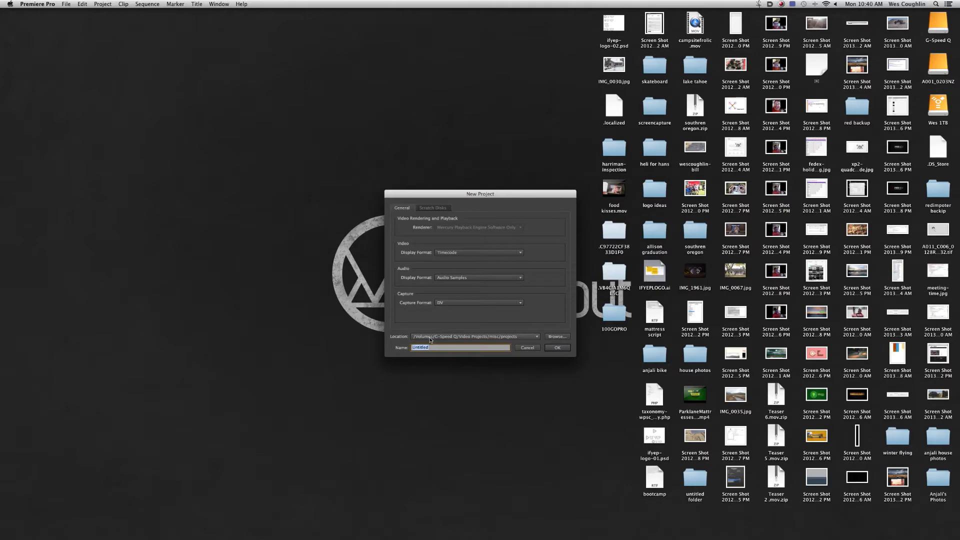
left_click(558, 337)
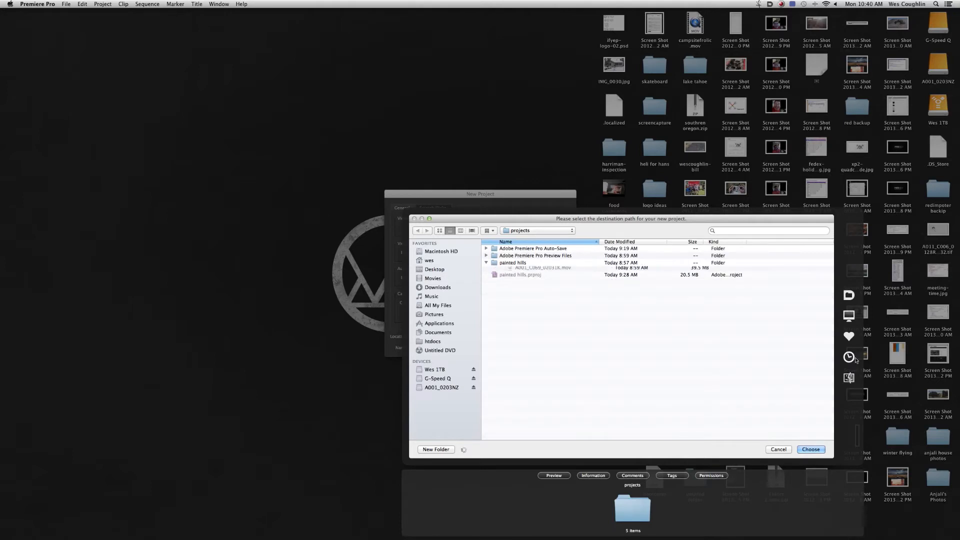
left_click(860, 339)
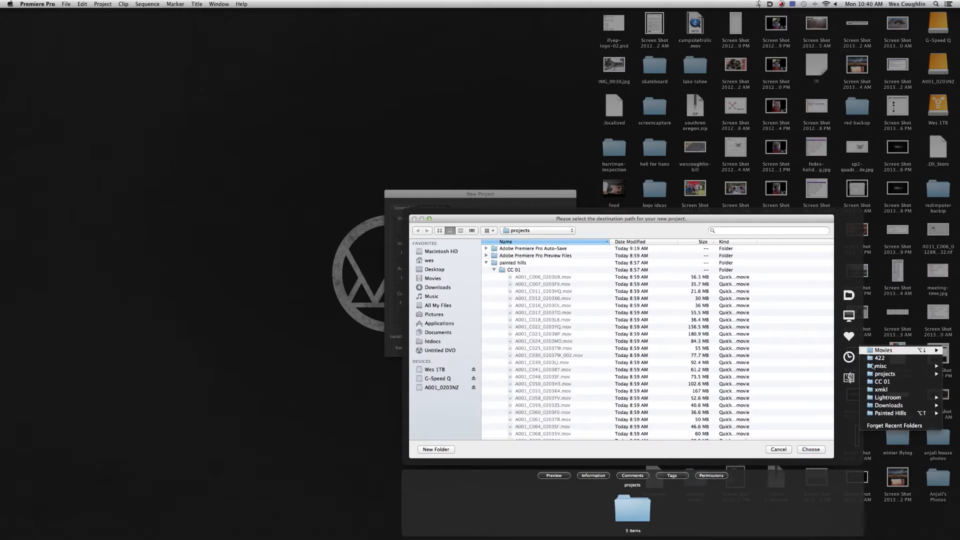
left_click(876, 358)
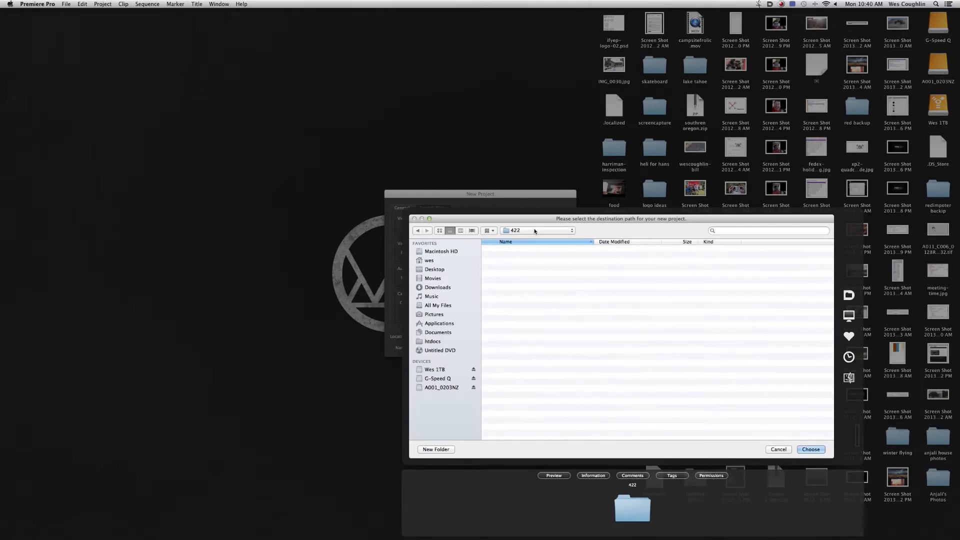
left_click(534, 230)
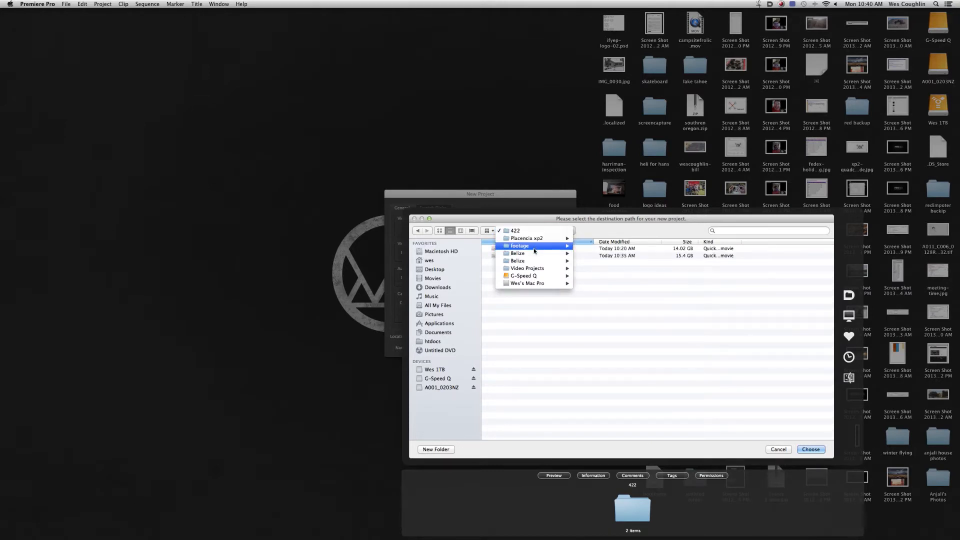
left_click(533, 255)
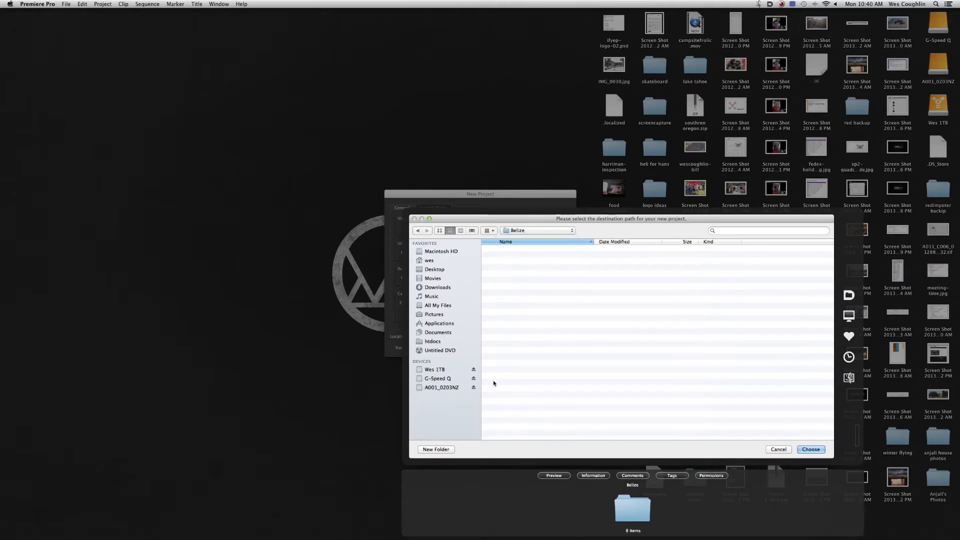
left_click(810, 449)
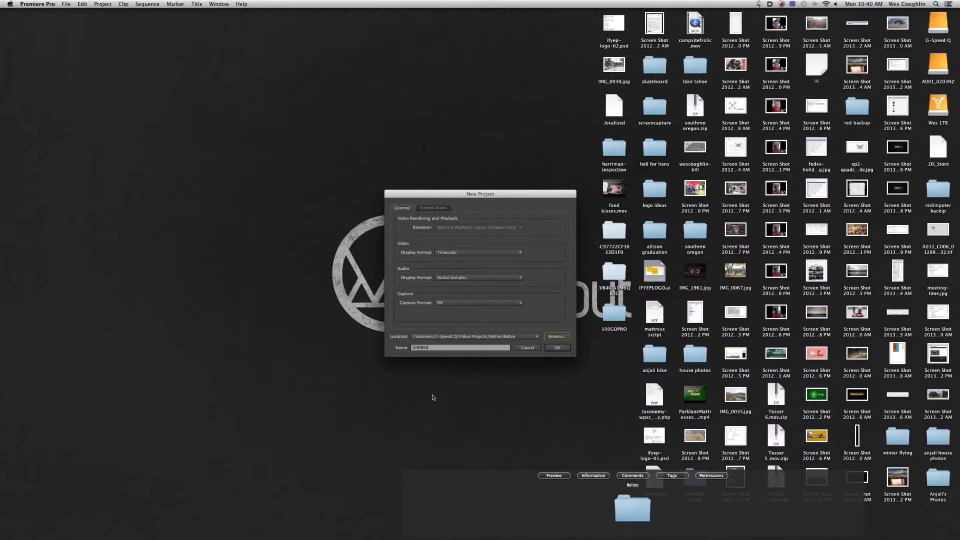
- Name the project "Belize - heli tutorial" and create it
type("Belize - heli tu")
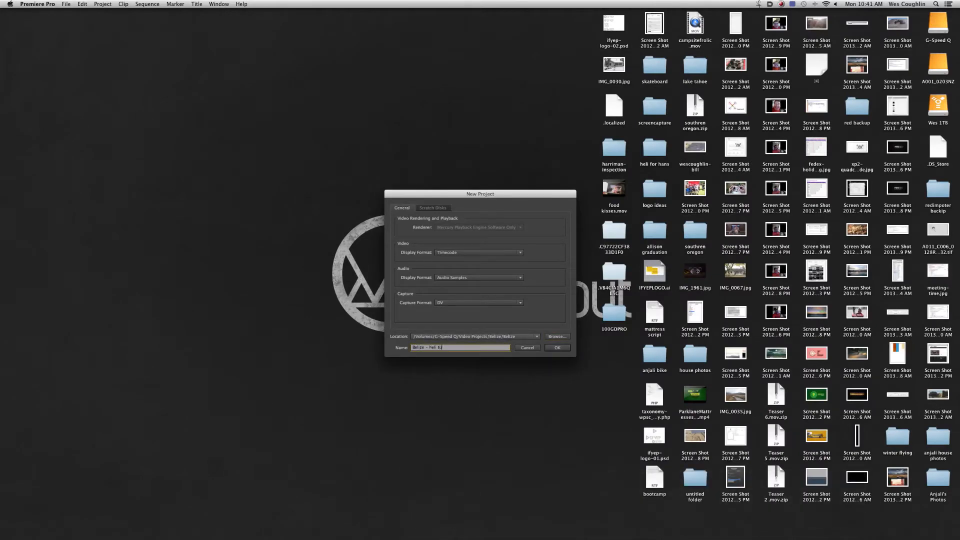
type("torial")
key("Return")
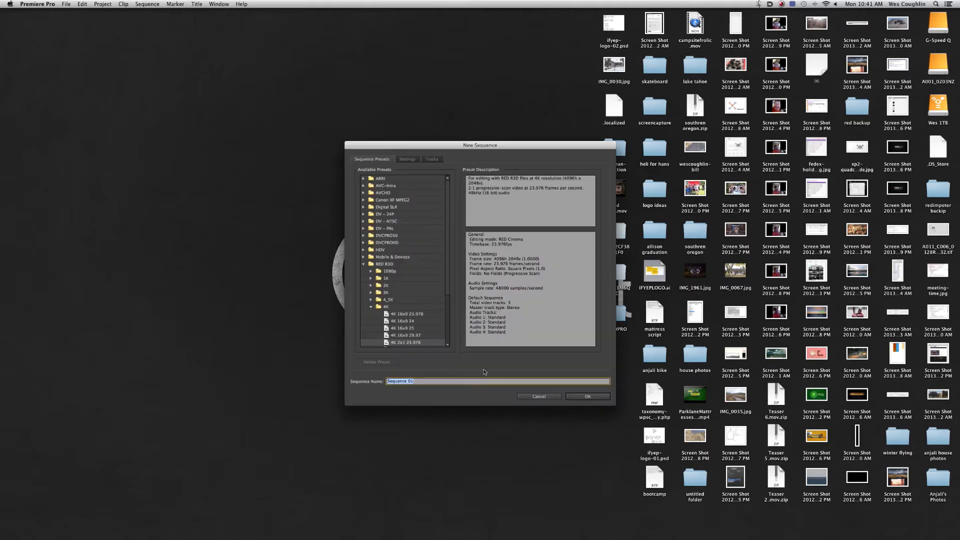
- Create the new sequence with the AVCHD 1080p30 preset, keeping the name Sequence 01
left_click_drag(448, 292, 460, 248)
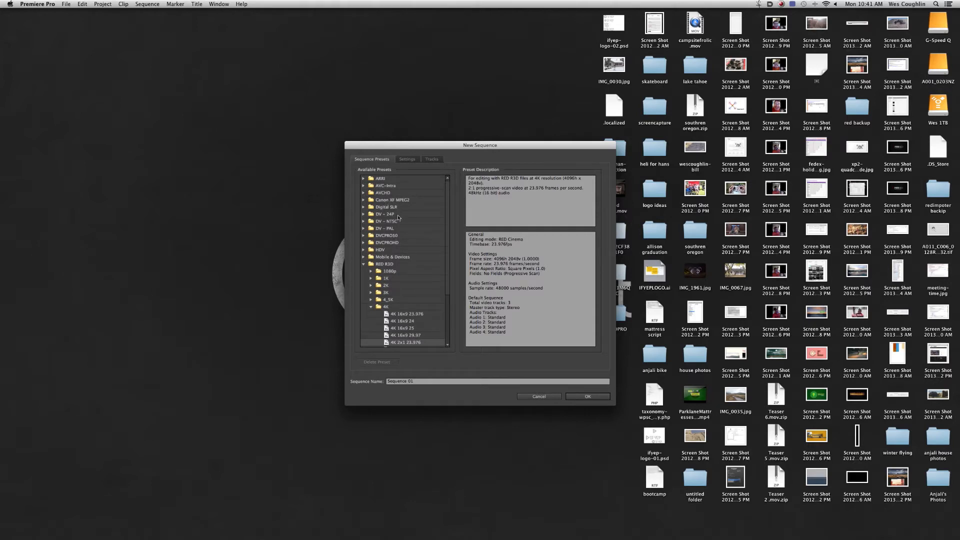
left_click(363, 264)
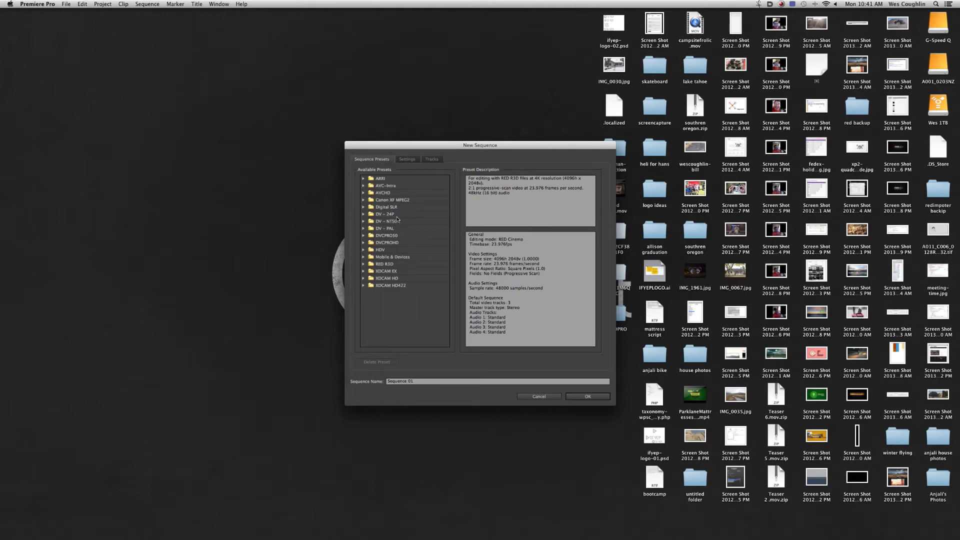
left_click(364, 193)
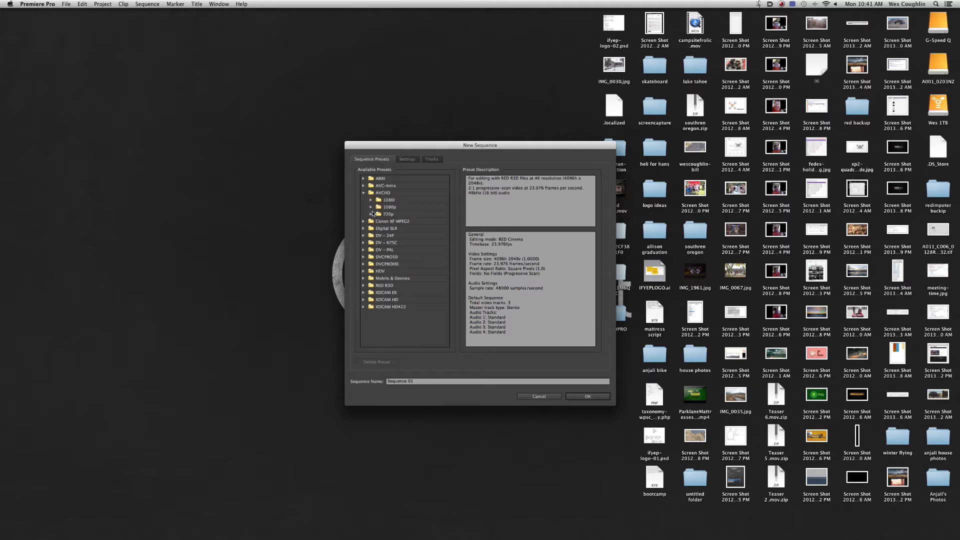
left_click(371, 207)
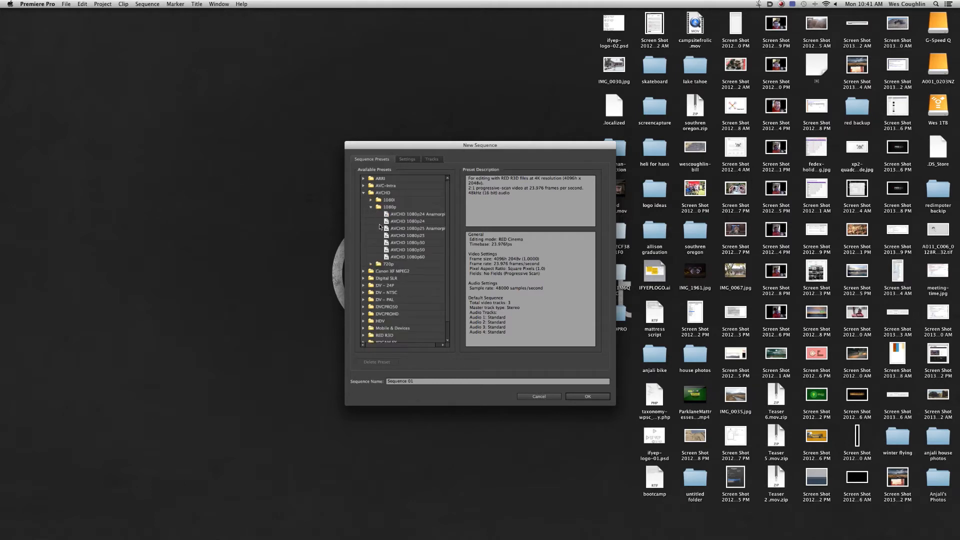
left_click(432, 243)
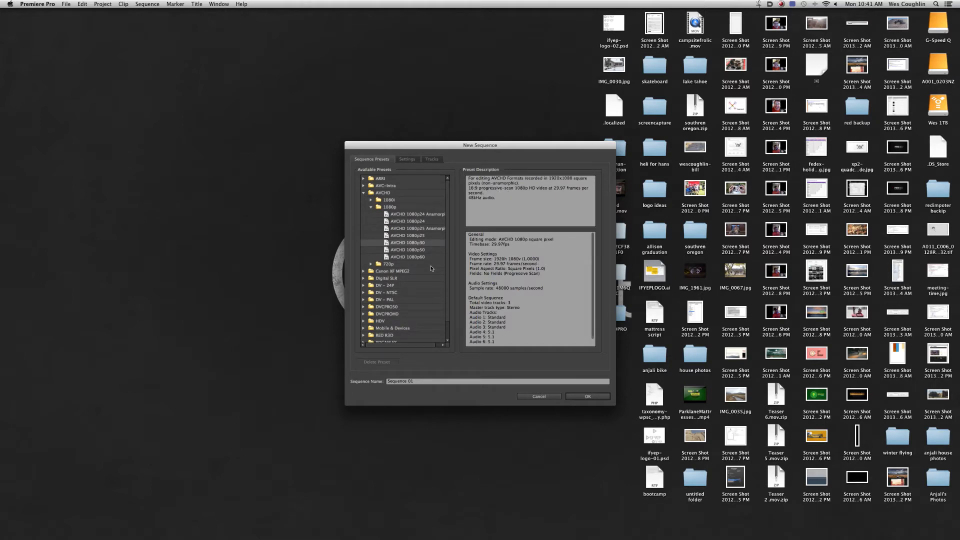
scroll(448, 297, "down", 2)
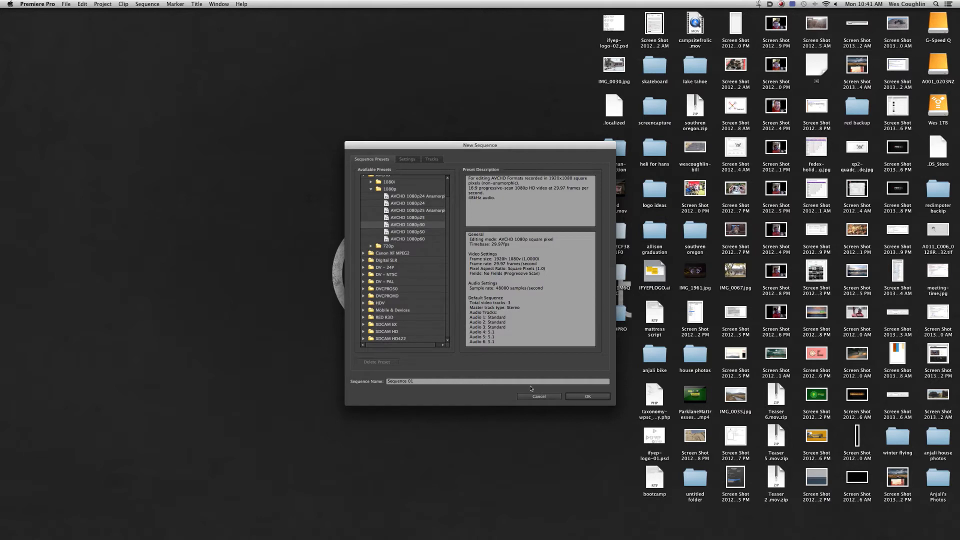
left_click(595, 397)
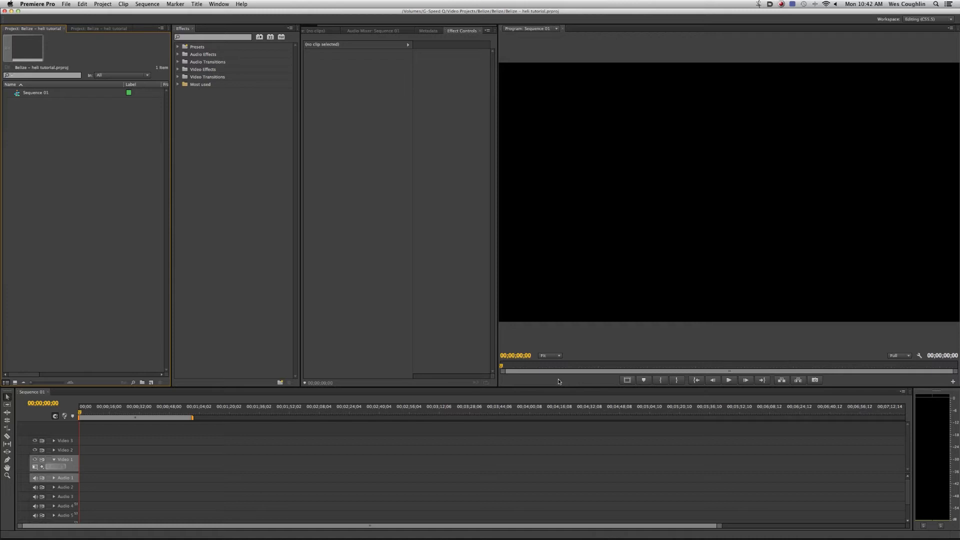
- Import GOPR0258_1.mov and GOPR0306_1.mov from the footage/Placencia xp2/422 folder into the project
double_click(129, 274)
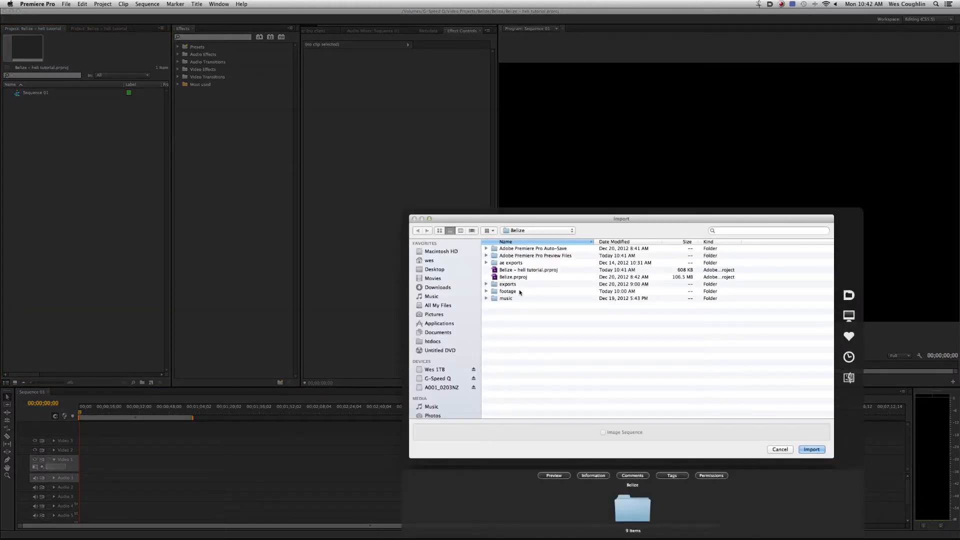
left_click(486, 291)
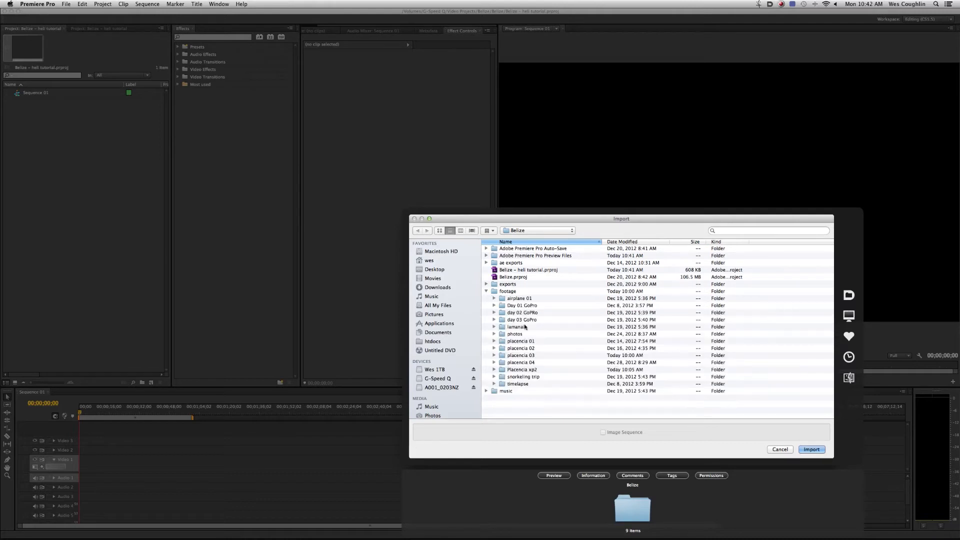
left_click(493, 369)
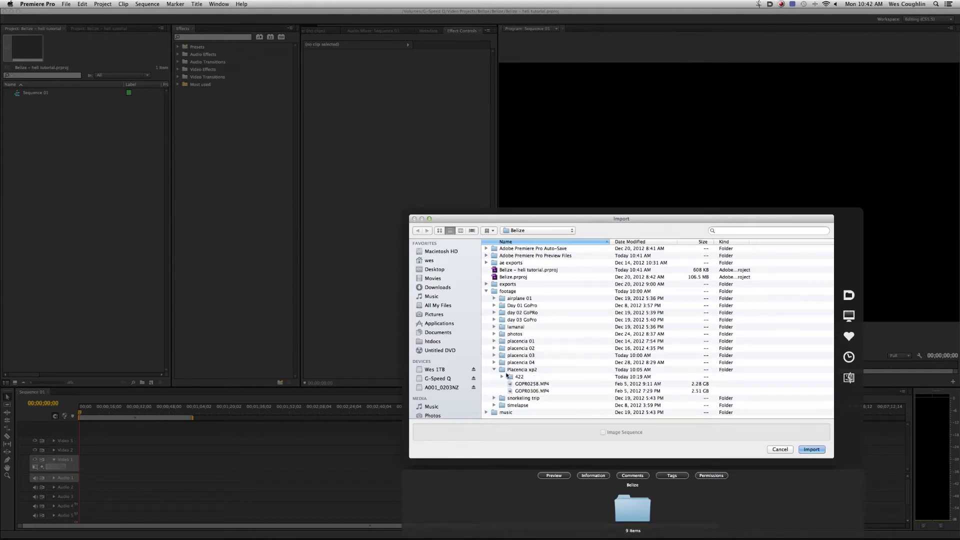
left_click(521, 377)
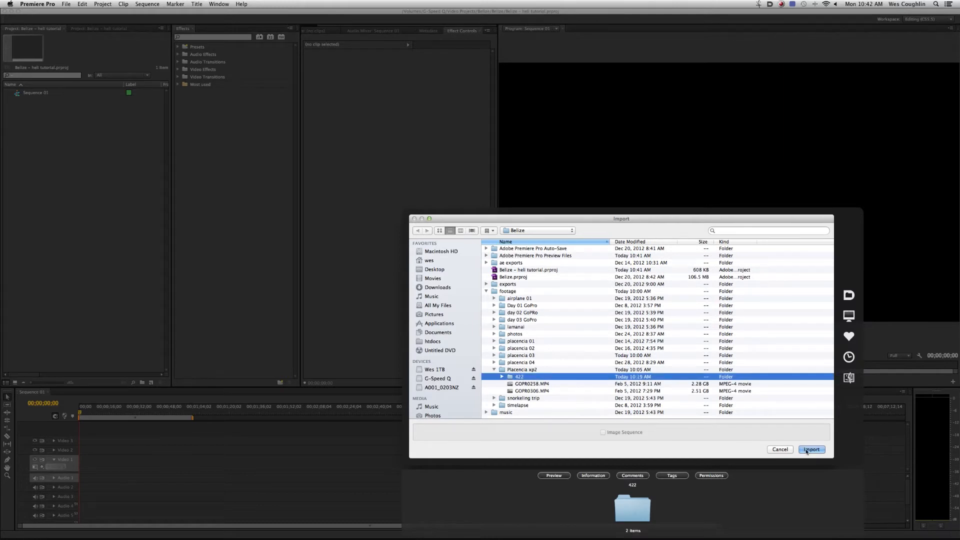
left_click(502, 377)
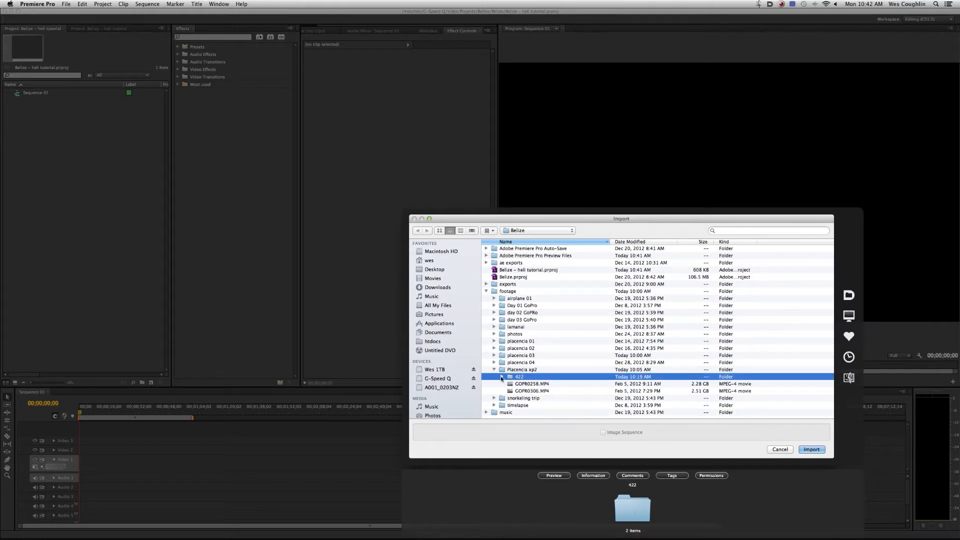
left_click(540, 383)
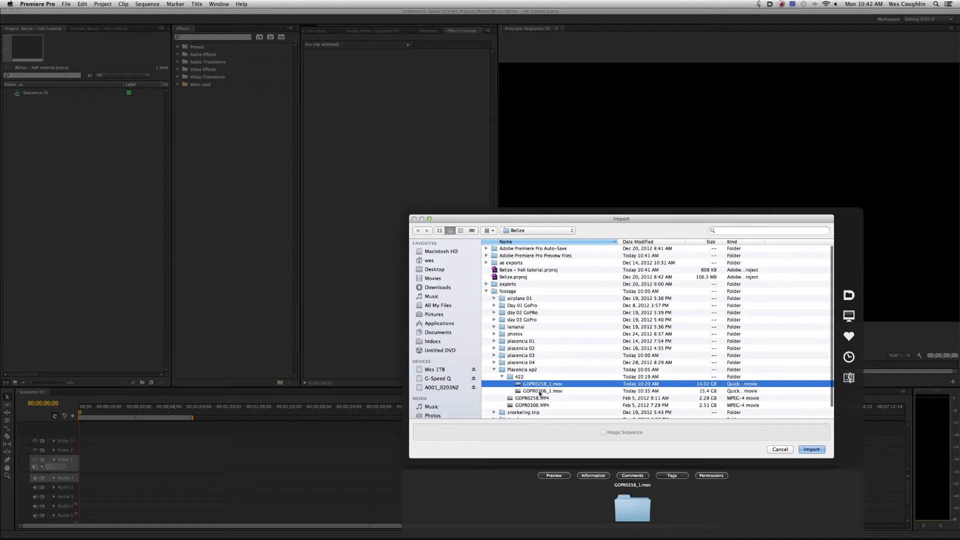
left_click(541, 390, "shift")
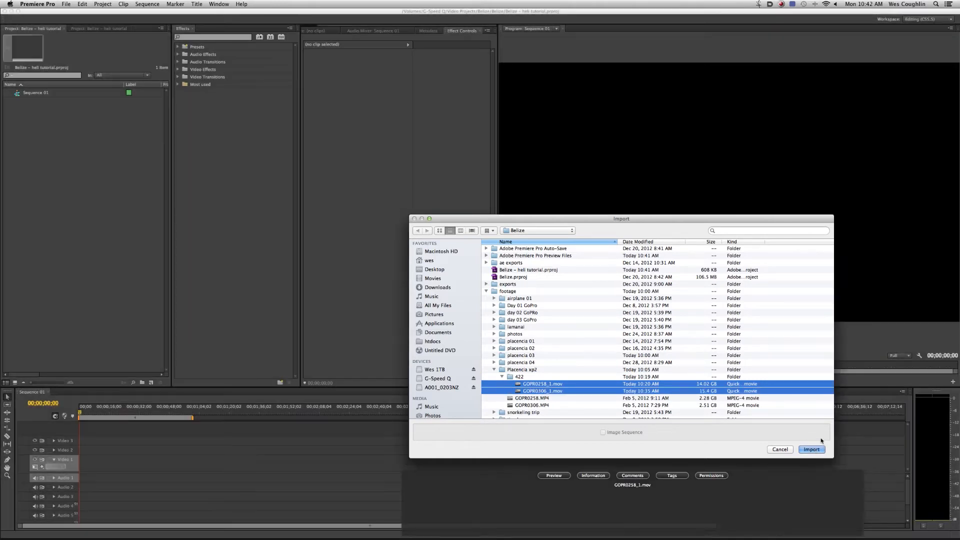
left_click(814, 449)
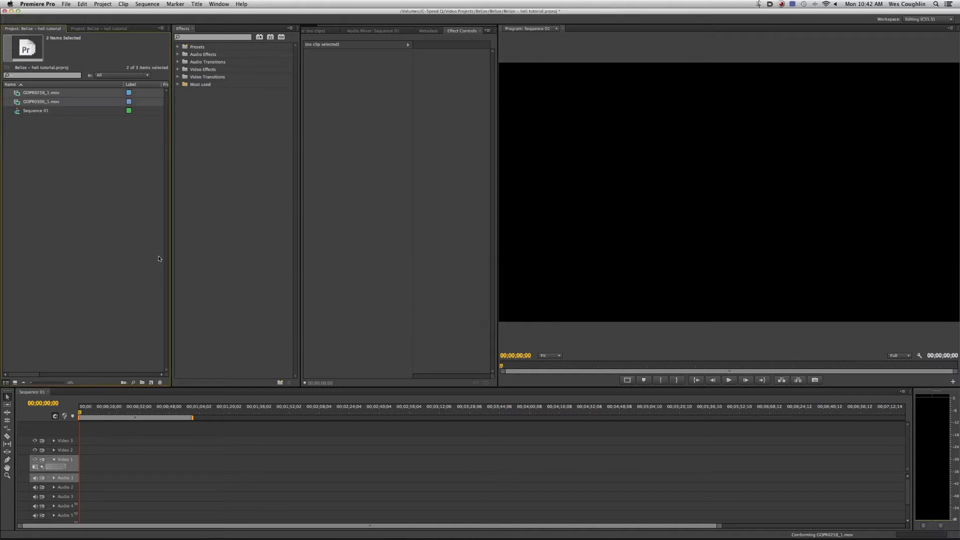
left_click(143, 247)
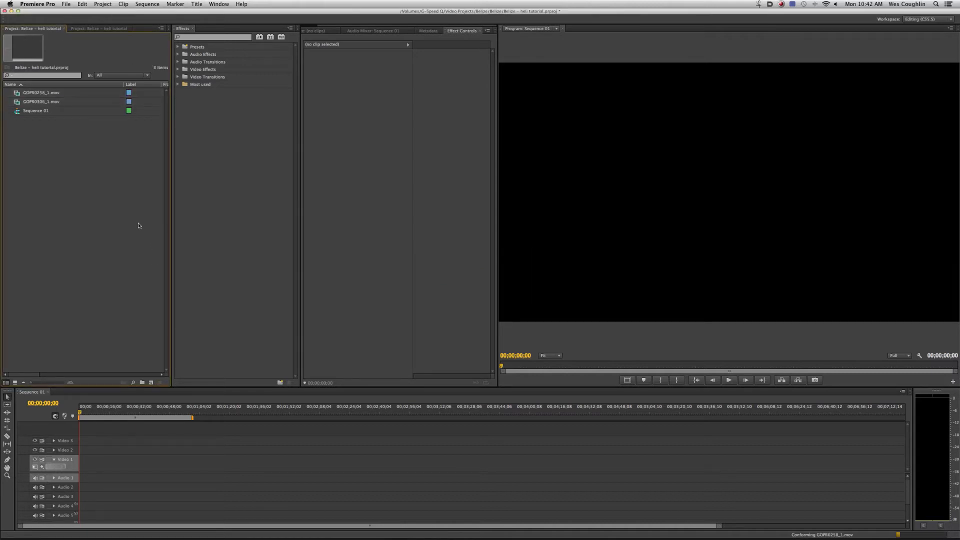
- Interpret GOPR0258_1.mov to assume a frame rate of 29.97 fps and check it against Sequence 01's properties
left_click(18, 93)
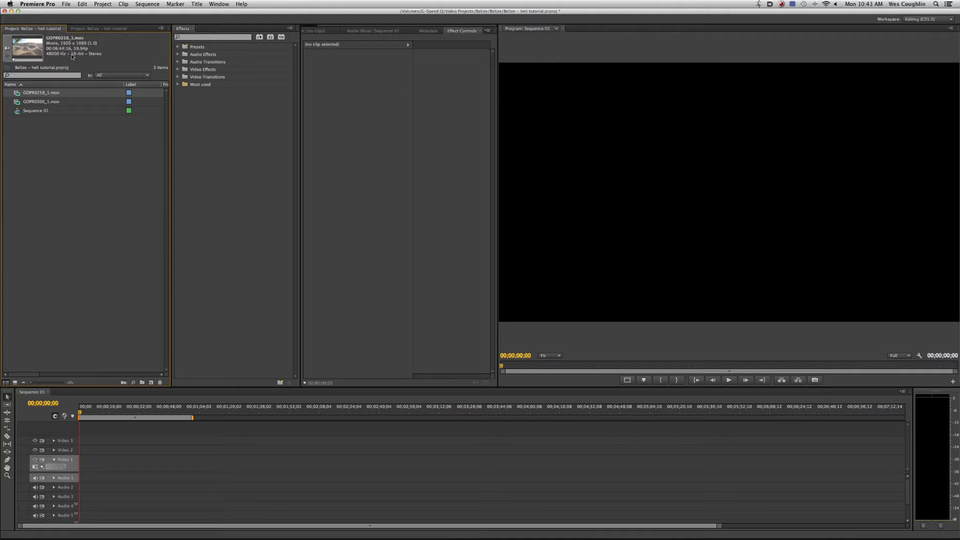
right_click(19, 95)
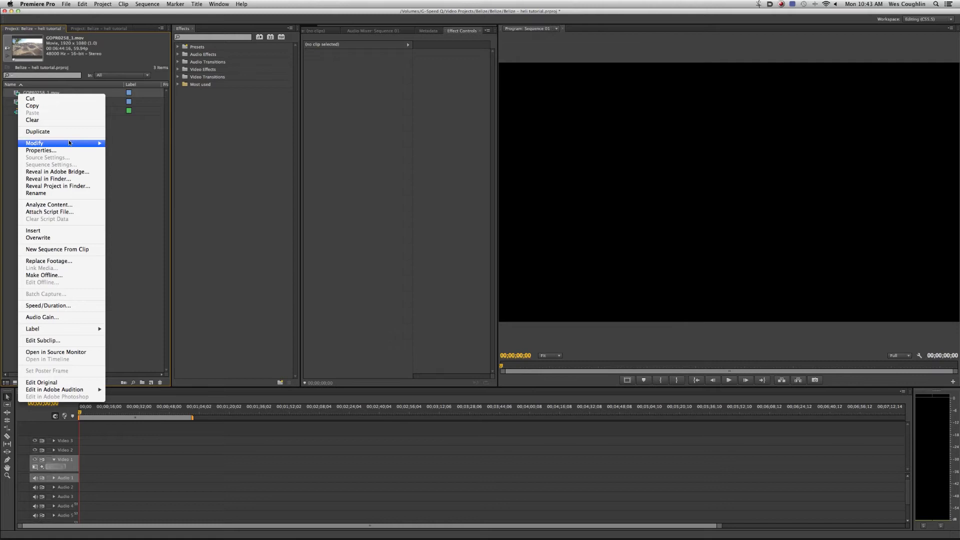
mouse_move(72, 141)
left_click(118, 151)
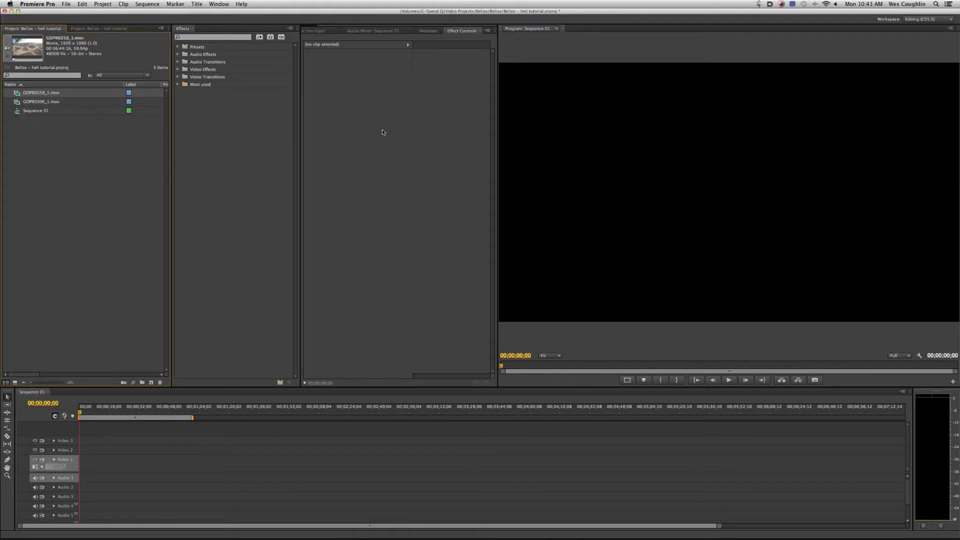
left_click(437, 214)
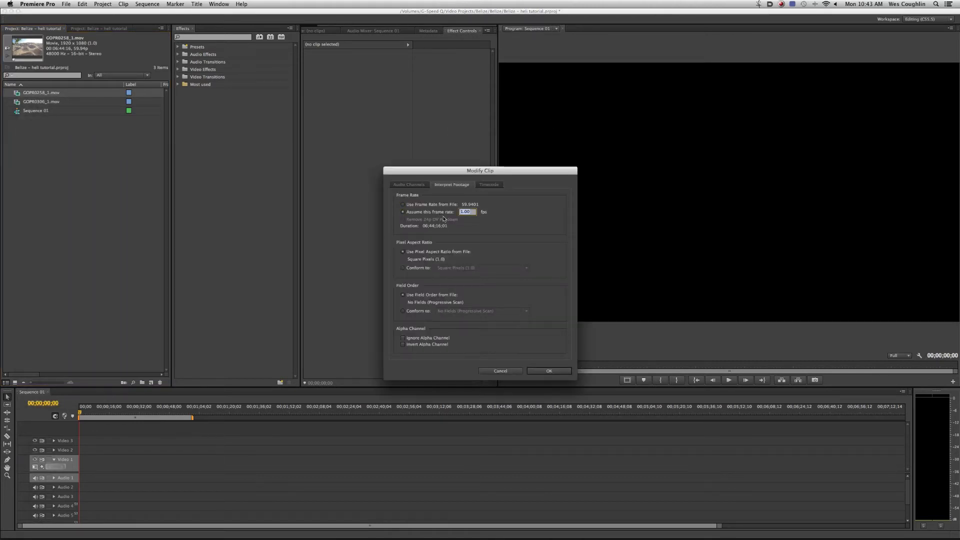
type("29.97")
left_click(557, 373)
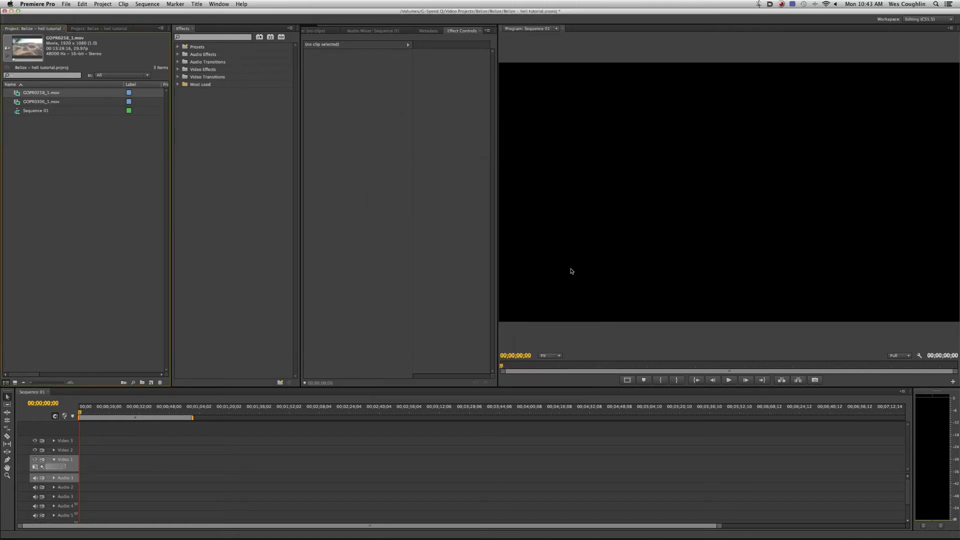
left_click(19, 118)
left_click(22, 112)
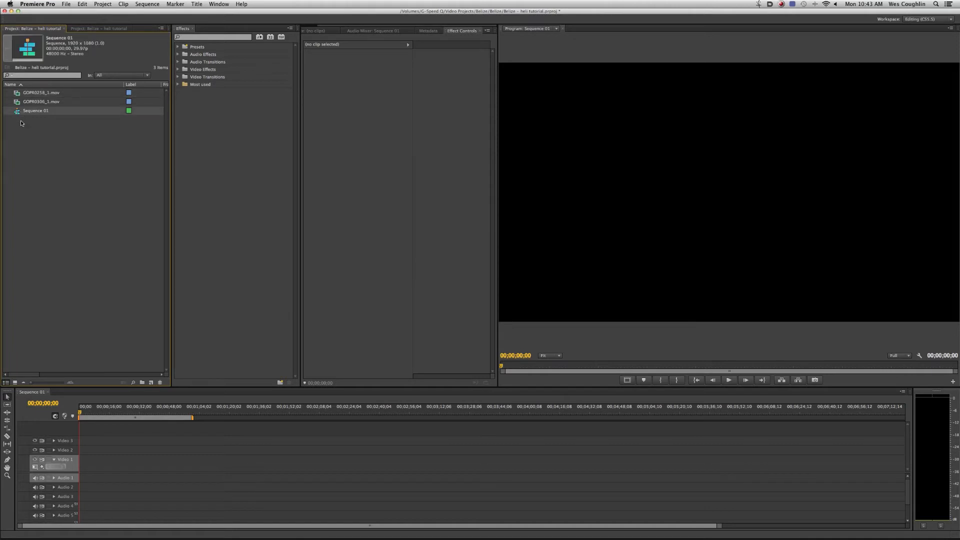
- Interpret GOPR0258_1.mov and GOPR0306_1.mov together to assume a frame rate of 29.97 fps
left_click(17, 94)
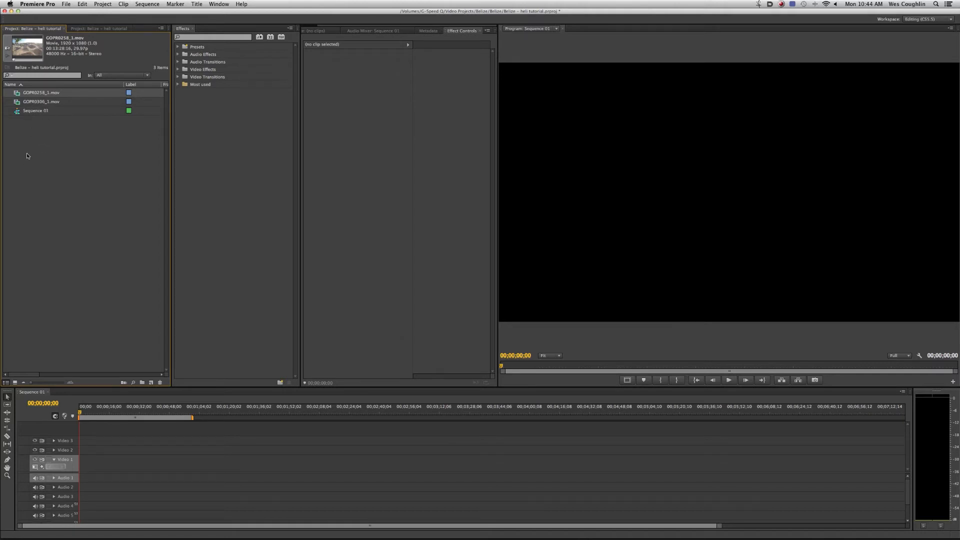
left_click(44, 103, "shift")
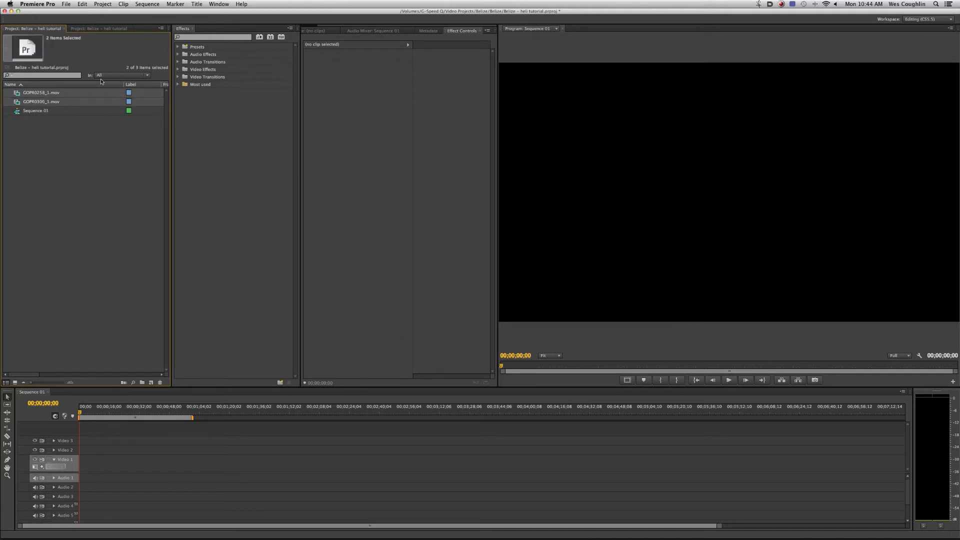
right_click(41, 103)
mouse_move(147, 150)
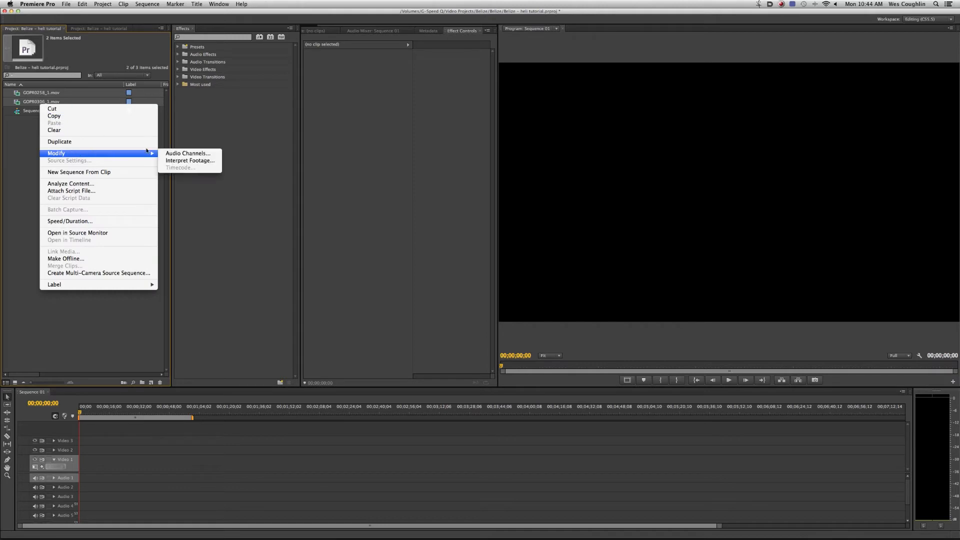
left_click(195, 160)
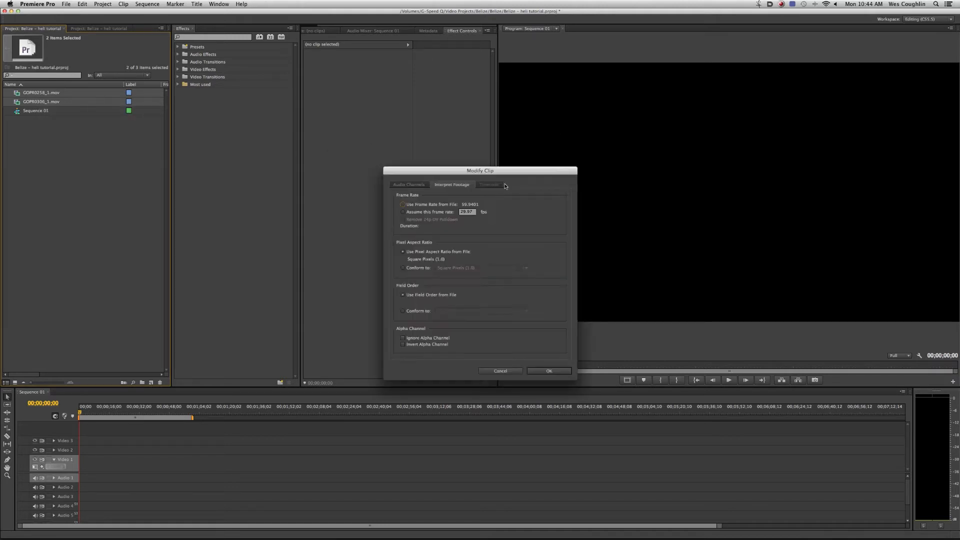
type("29.")
key("Return")
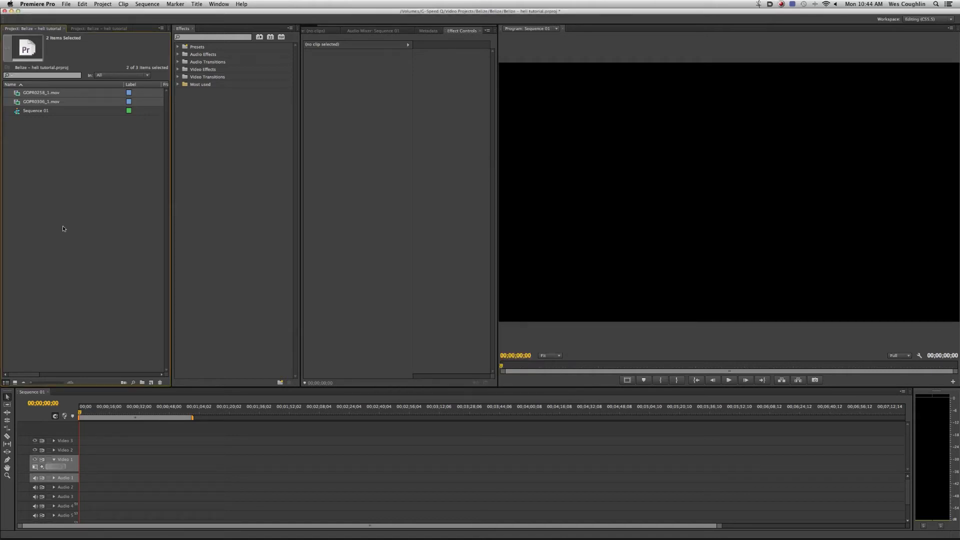
left_click(69, 127)
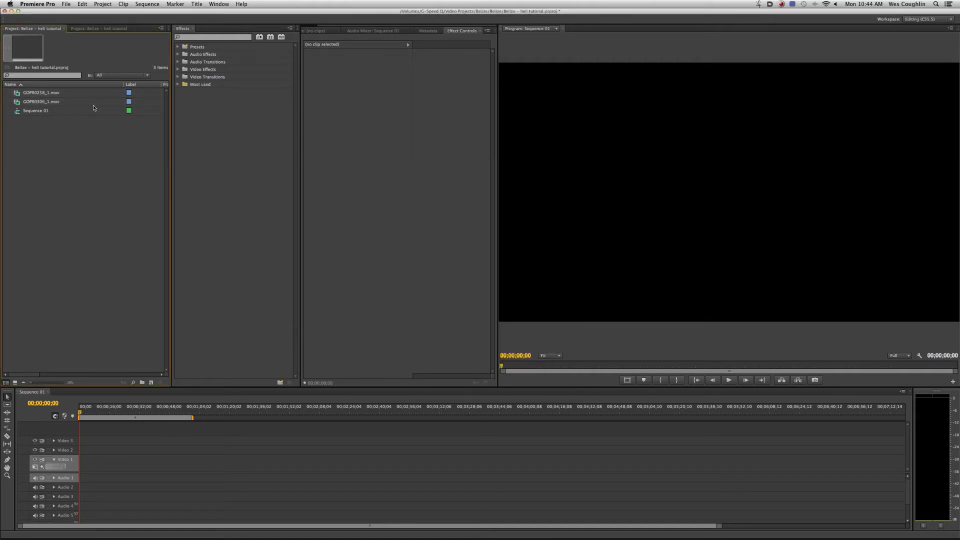
- Load GOPR0306_1.mov for source preview, widen the Source monitor and locate the sunset shot over the islands
left_click(18, 103)
double_click(18, 103)
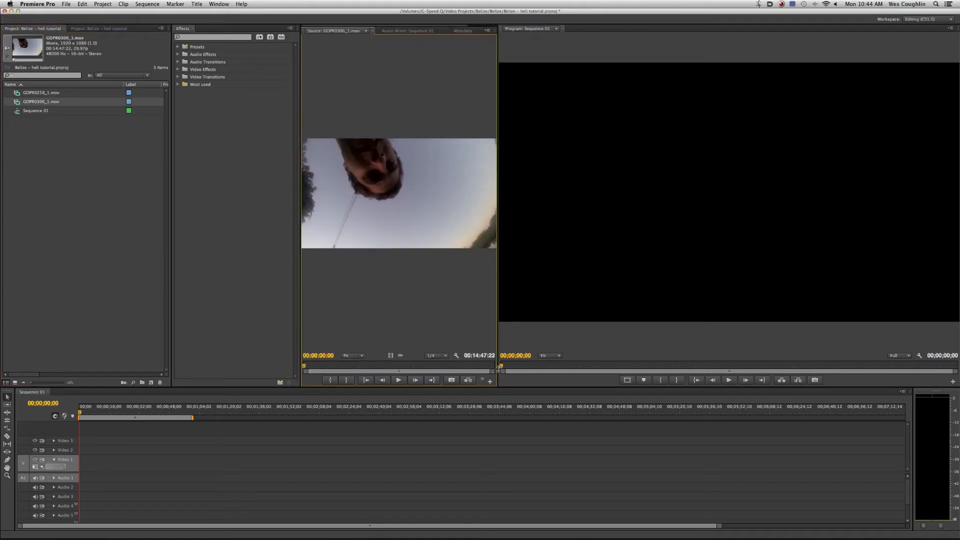
left_click_drag(497, 371, 575, 369)
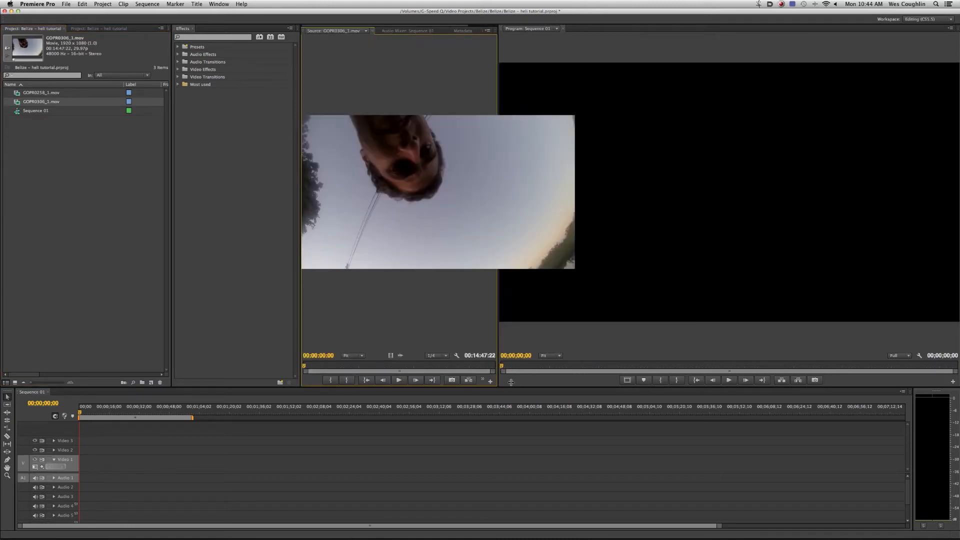
left_click_drag(333, 366, 371, 366)
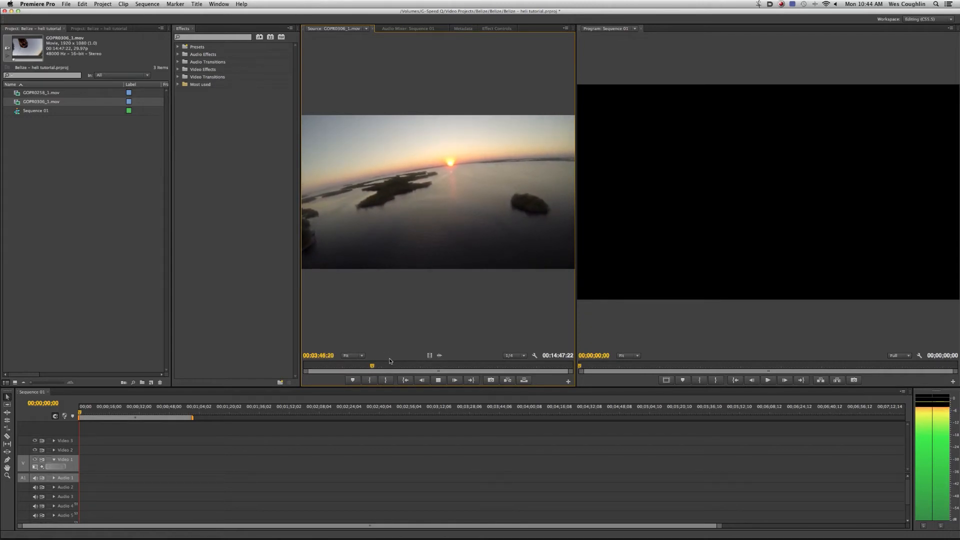
- Mark a sunset segment of about 5 seconds in GOPR0306_1.mov and place only its video at the start of Video 1
key("i")
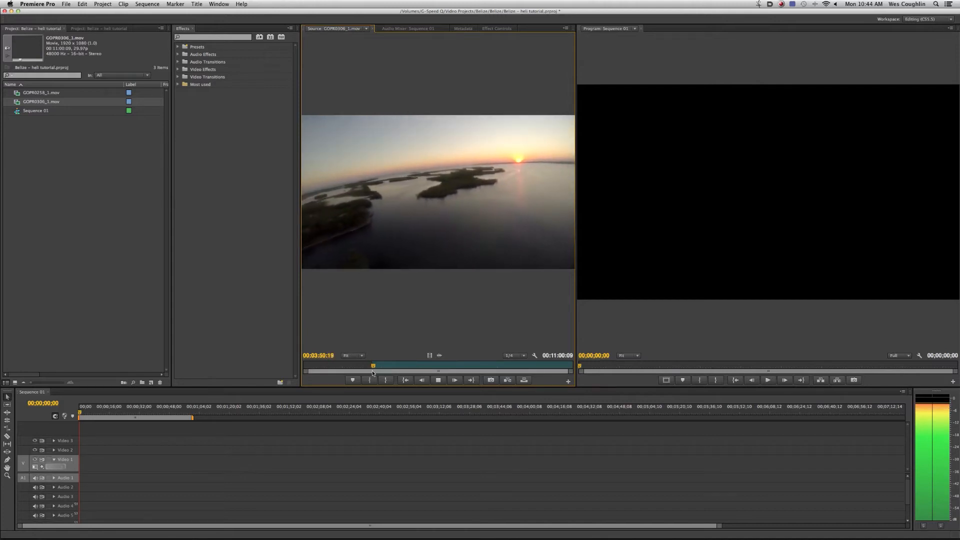
left_click(368, 365)
key("i")
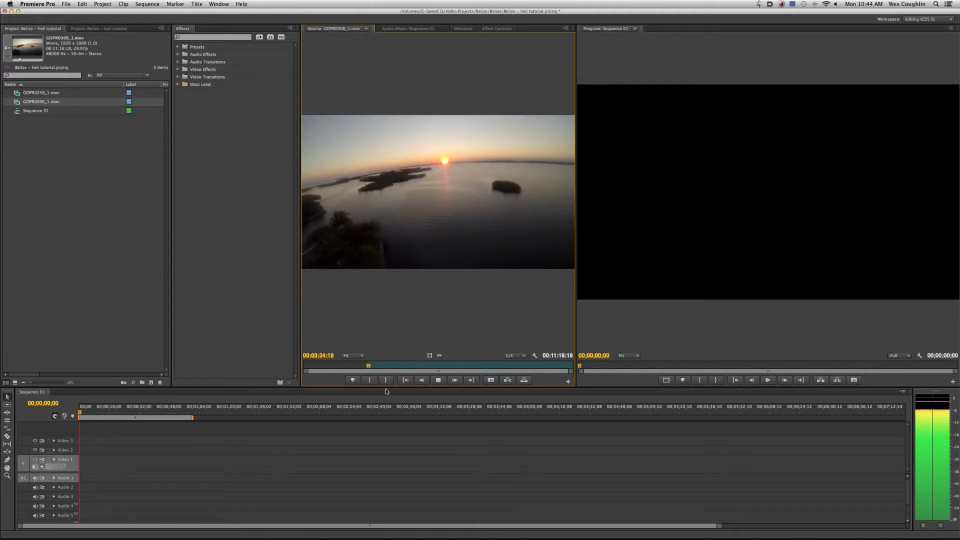
key("o")
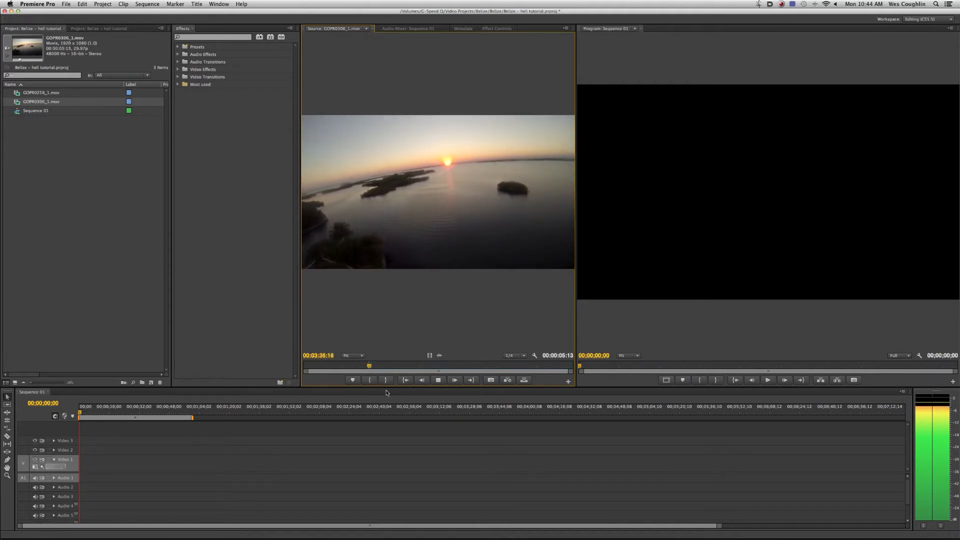
left_click_drag(429, 355, 79, 469)
key("=")
key("=")
key("=")
- Mark a canal and mangrove segment of about 7 seconds in GOPR0306_1.mov and place its video directly after the first clip
left_click(385, 366)
key("space")
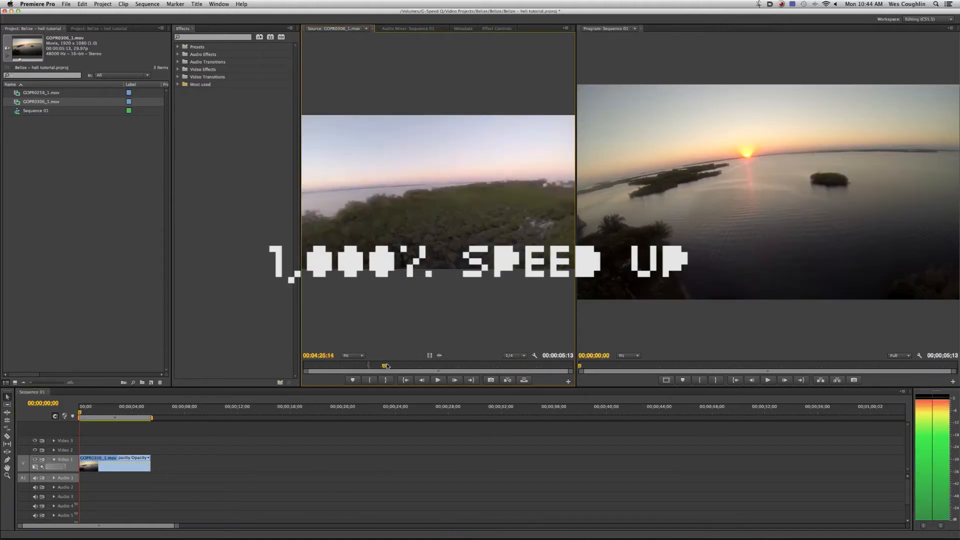
key("i")
left_click(378, 365)
key("space")
key("i")
key("o")
key("space")
left_click_drag(430, 355, 153, 466)
- Mark a third segment of about 15 seconds in GOPR0306_1.mov and add its video after the second clip on Video 1
left_click(395, 366)
key("space")
key("i")
left_click(402, 366)
key("o")
key("space")
left_click_drag(429, 355, 249, 465)
- Mark a beach flyover segment of about 21 seconds in GOPR0258_1.mov and place its video at the end of Video 1
double_click(41, 93)
left_click(528, 366)
key("space")
key("i")
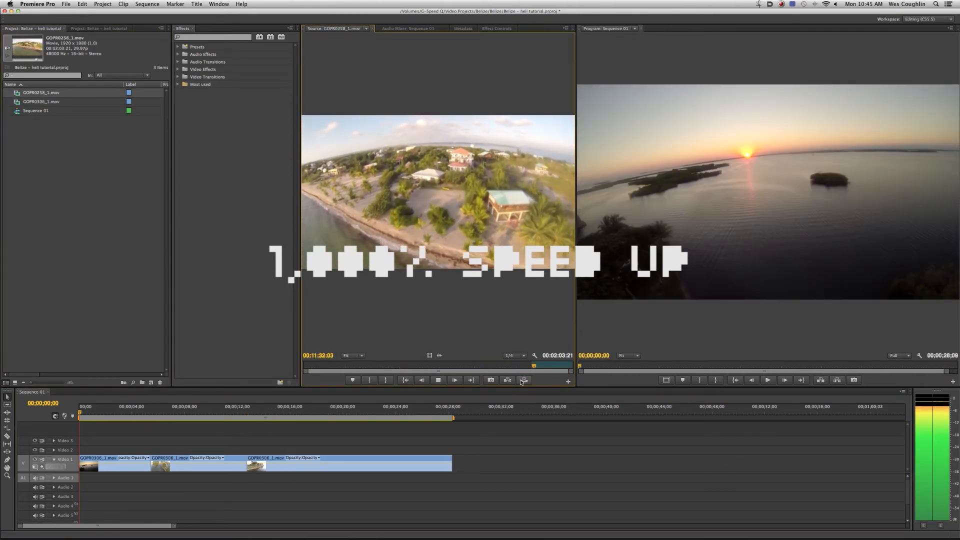
key("o")
key("space")
left_click_drag(429, 355, 454, 465)
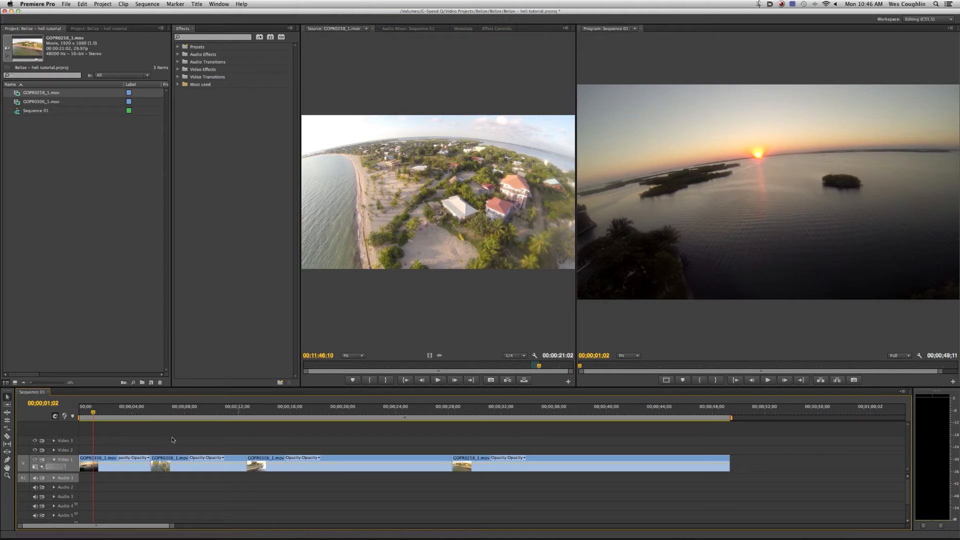
- Scrub through the assembled sequence and play it from the start to examine how steady the footage is
left_click_drag(105, 417, 689, 485)
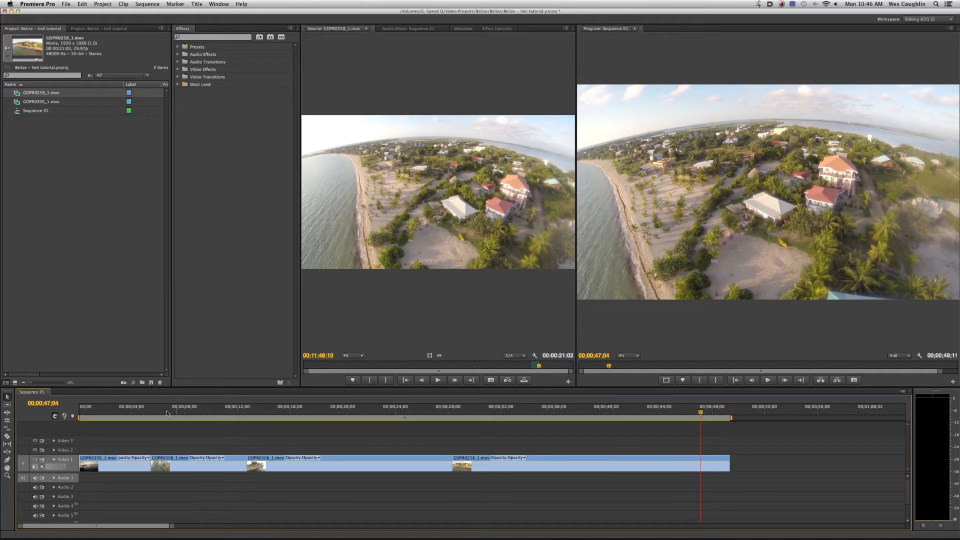
key("Home")
key("space")
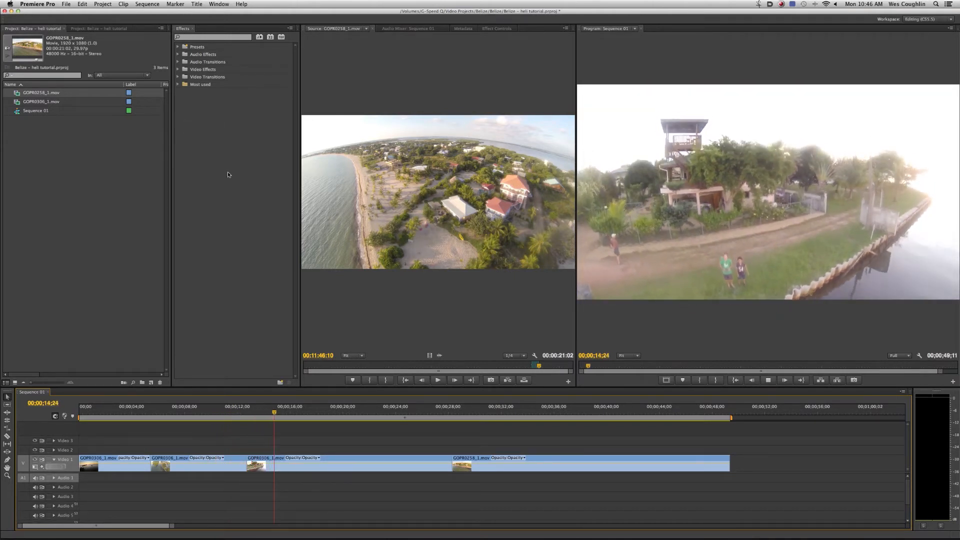
key("space")
- Apply the Warp Stabilizer effect to the first clip on Video 1 and display its effect settings with more room
left_click(201, 37)
type("war")
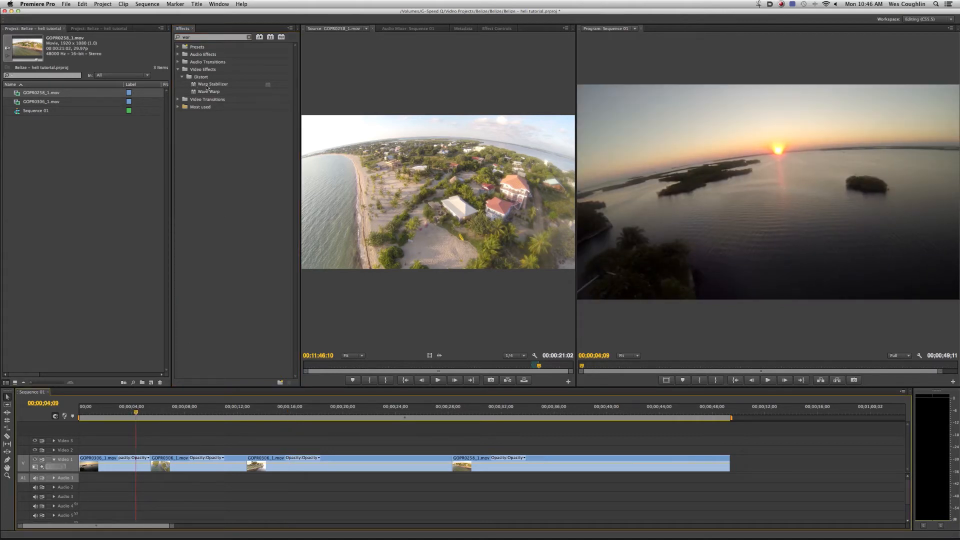
left_click(209, 85)
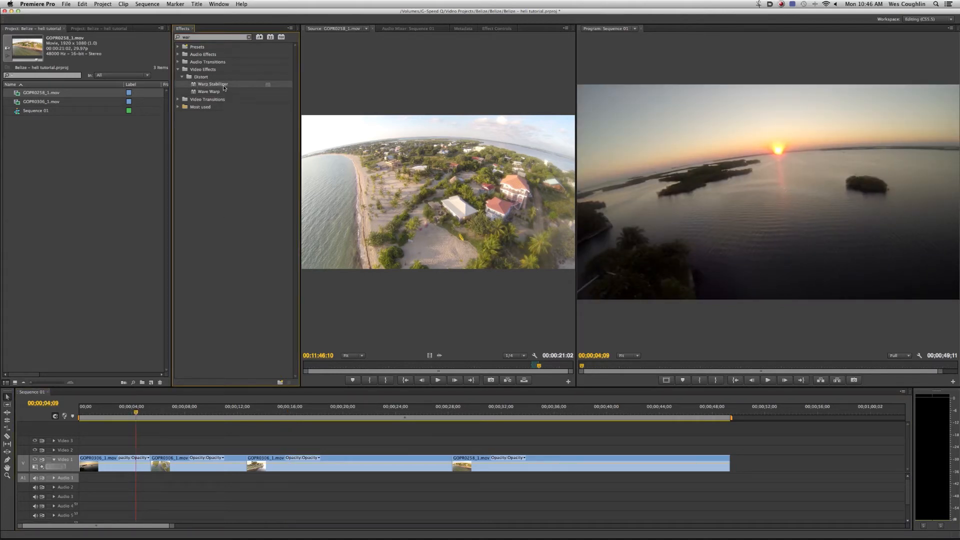
left_click_drag(238, 101, 145, 462)
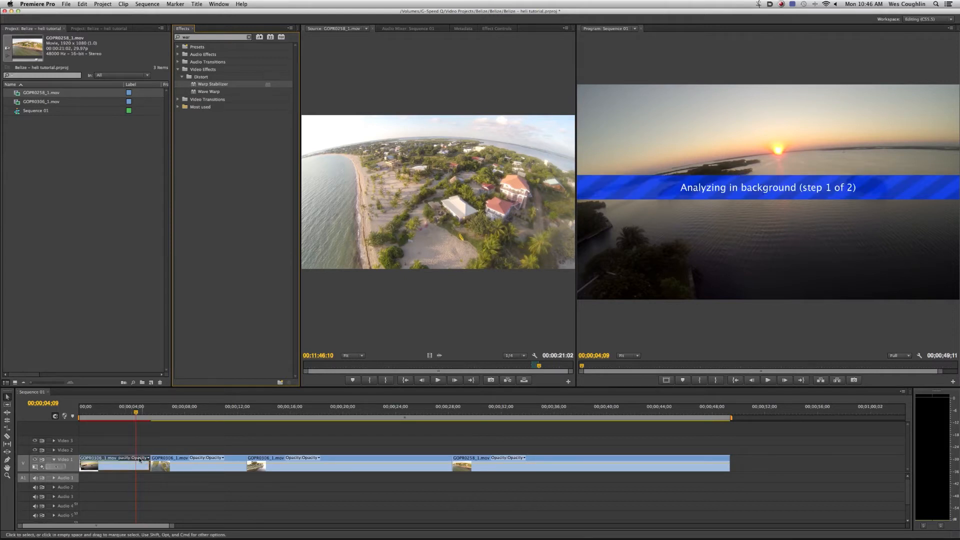
left_click(496, 28)
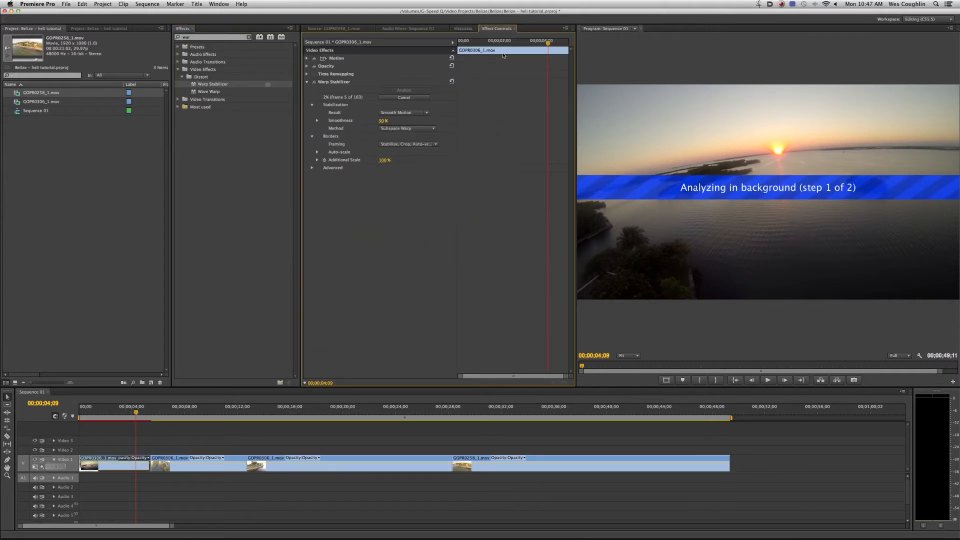
left_click_drag(579, 76, 589, 76)
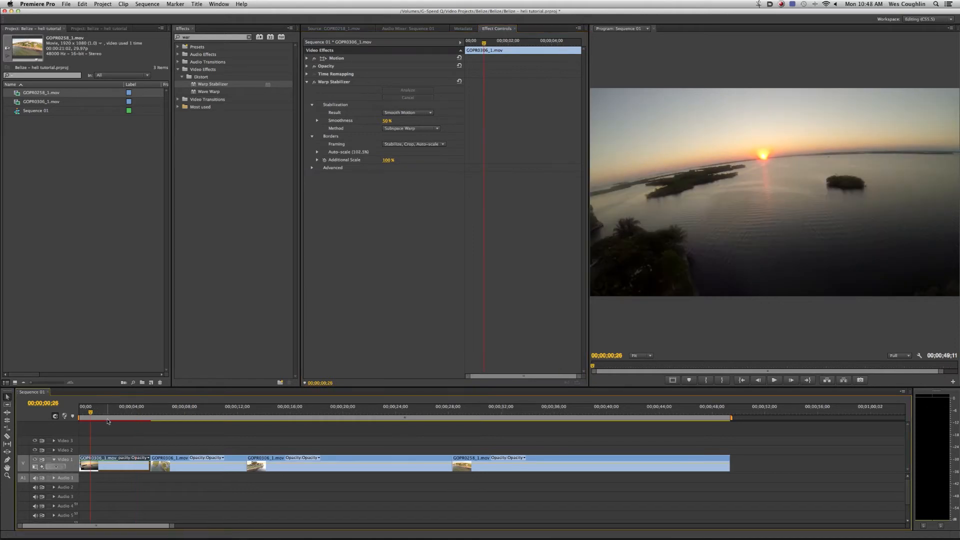
- Preview the stabilized first clip and set its Warp Stabilizer smoothness to 30%
left_click_drag(102, 411, 96, 412)
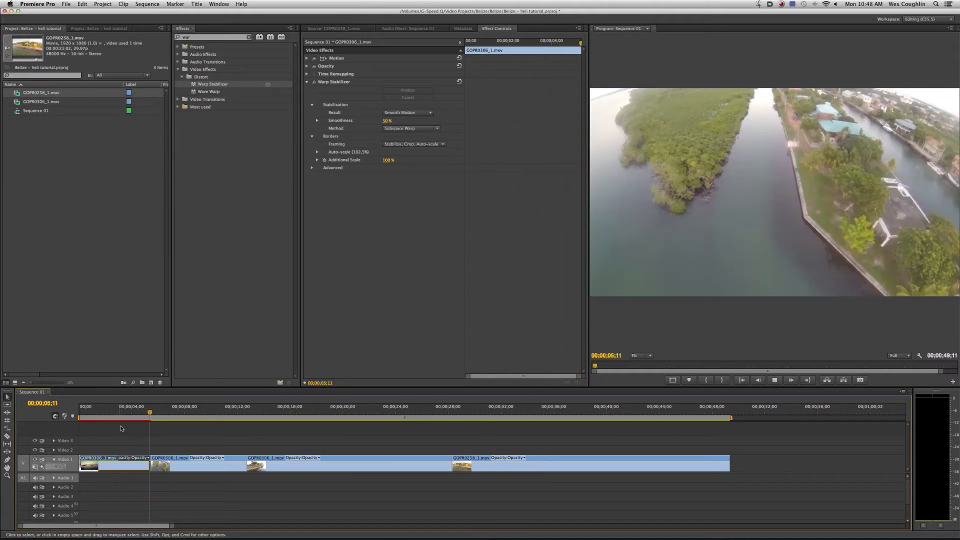
left_click(108, 413)
left_click(106, 413)
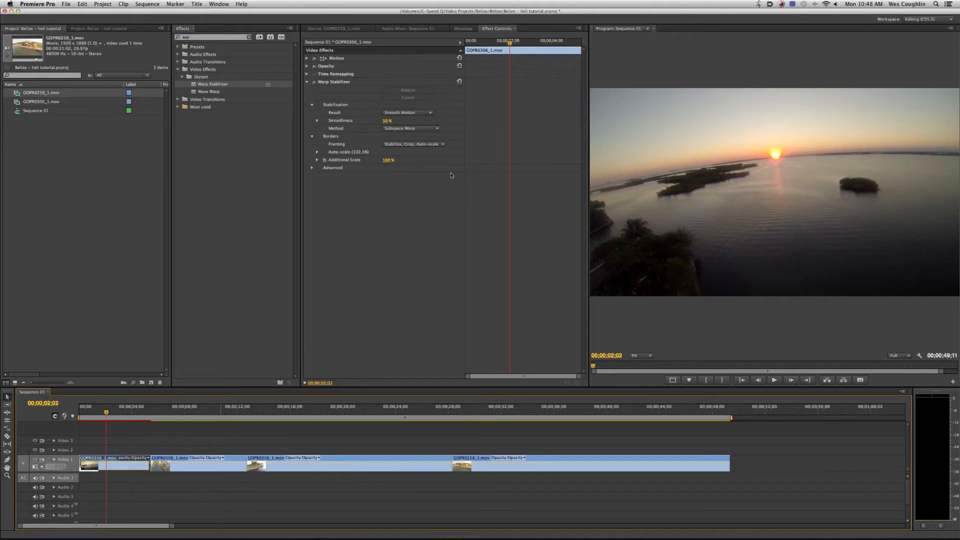
left_click(390, 121)
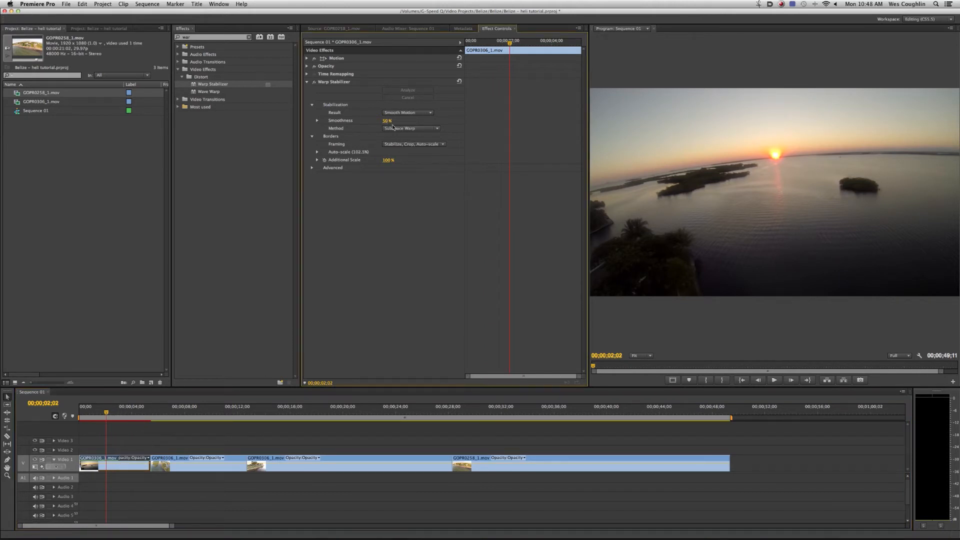
left_click(386, 121)
type("30")
key("Return")
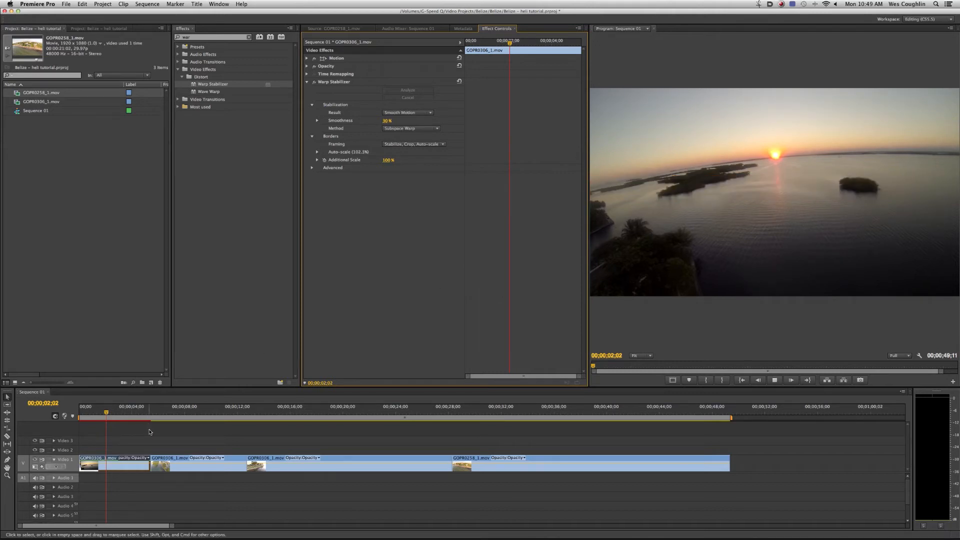
key("space")
- Apply Warp Stabilizer to the second, third and fourth clips on Video 1 together
left_click(189, 411)
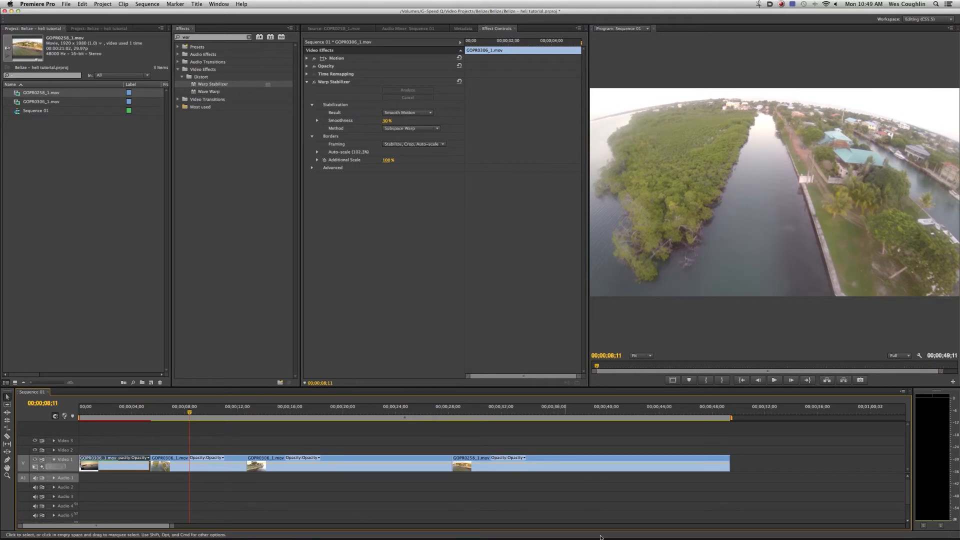
left_click_drag(550, 499, 242, 447)
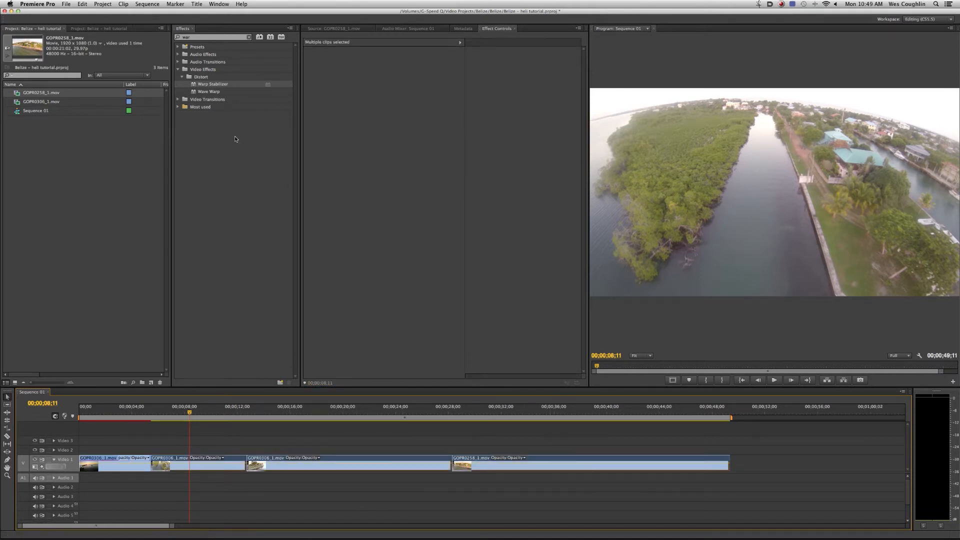
double_click(196, 85)
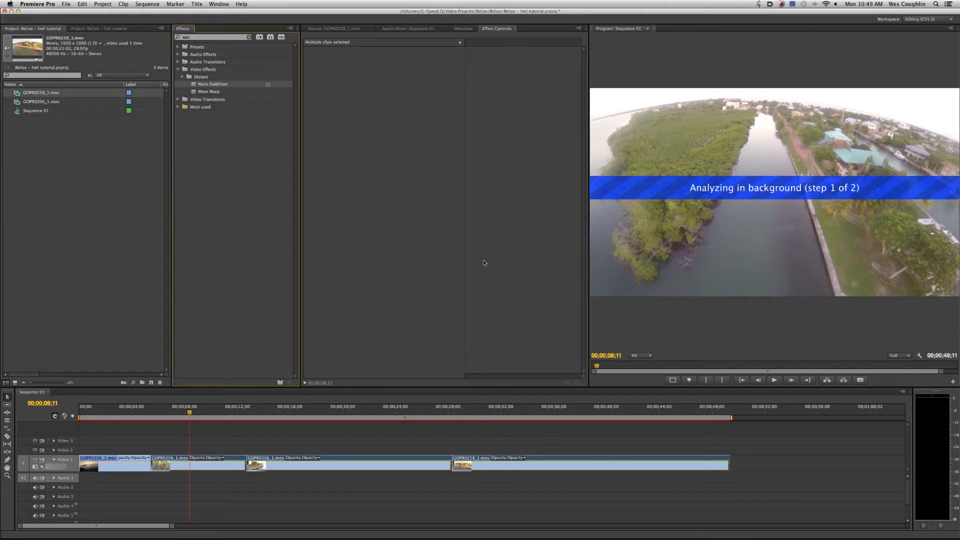
- Remove the Warp Stabilizer effect from the fourth, third and second clips on Video 1
left_click(542, 411)
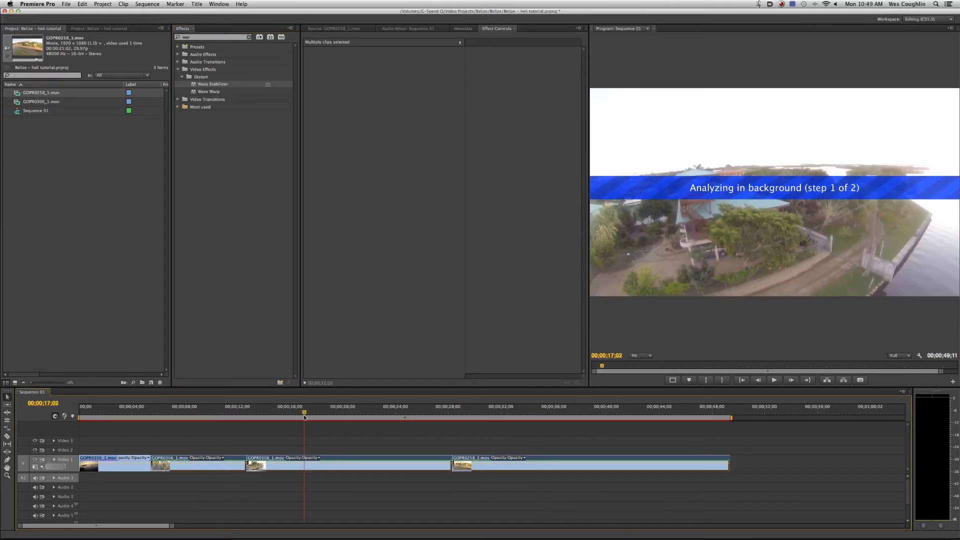
left_click(567, 463)
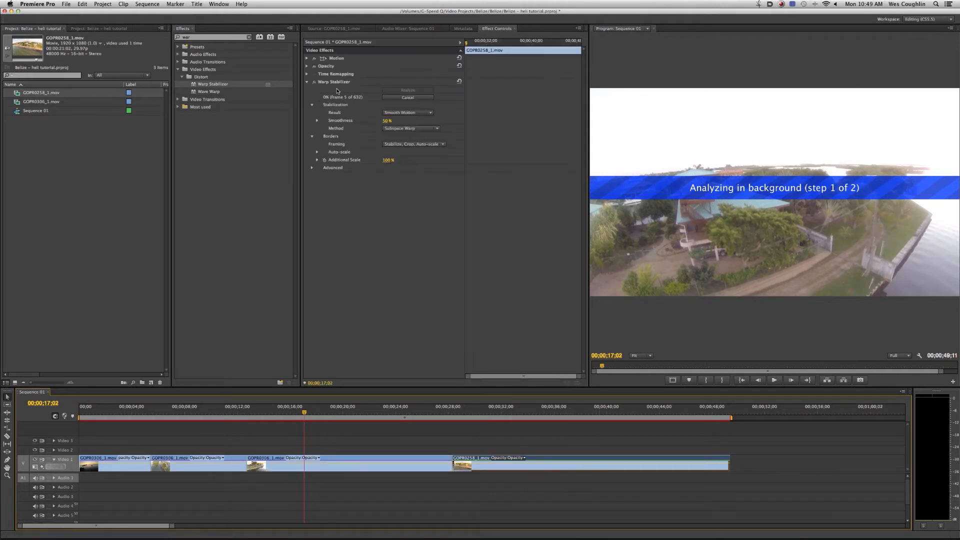
left_click(386, 240)
left_click_drag(386, 431, 349, 485)
left_click(345, 84)
key("Delete")
left_click(233, 417)
left_click_drag(203, 431, 174, 494)
left_click(334, 82)
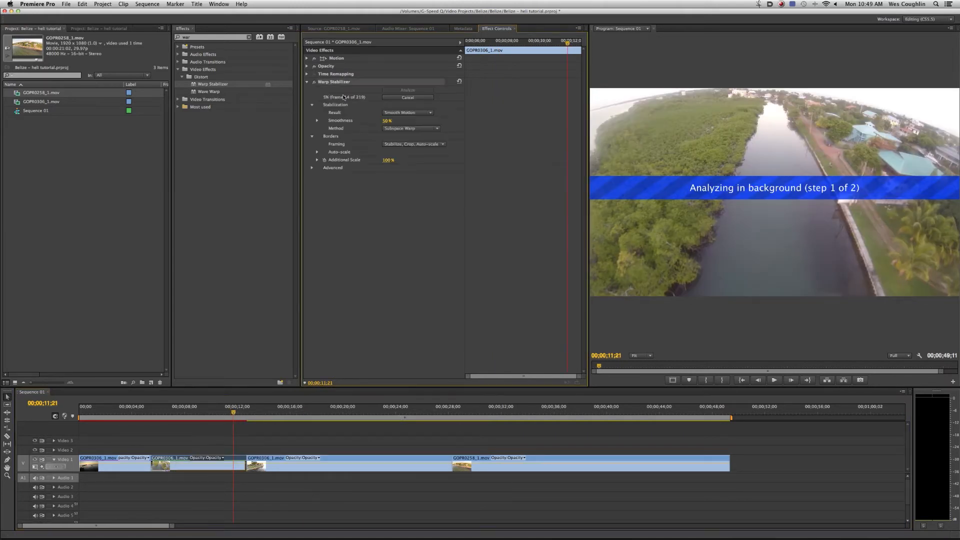
key("Delete")
- Play the fourth clip on Video 1 to examine its pace
left_click(465, 419)
key("space")
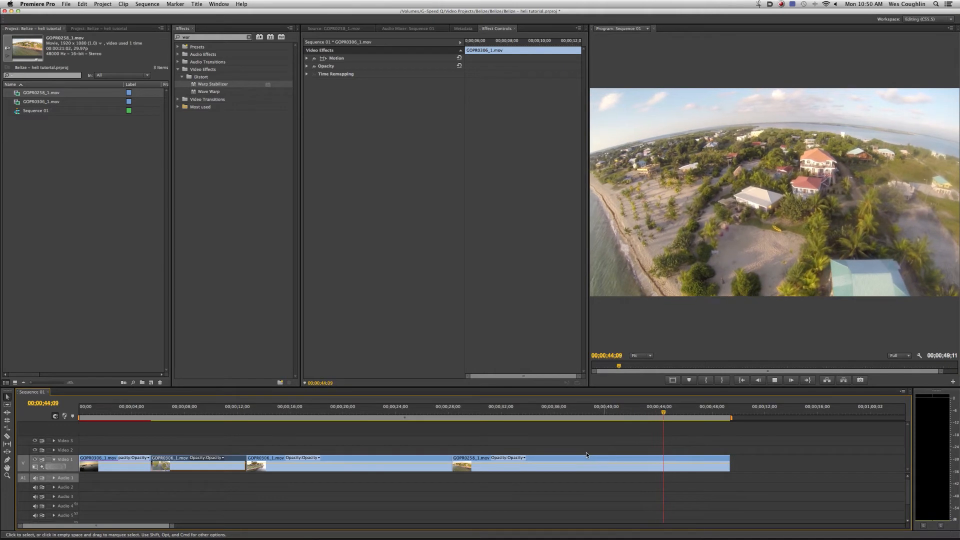
key("space")
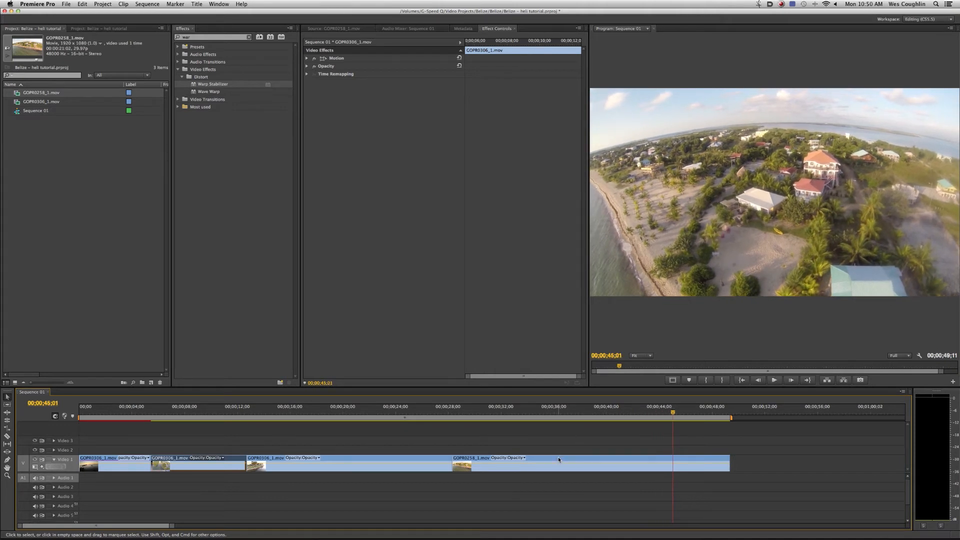
- Set the fourth clip's speed to 150% and play it back from near its start
right_click(558, 458)
left_click(586, 425)
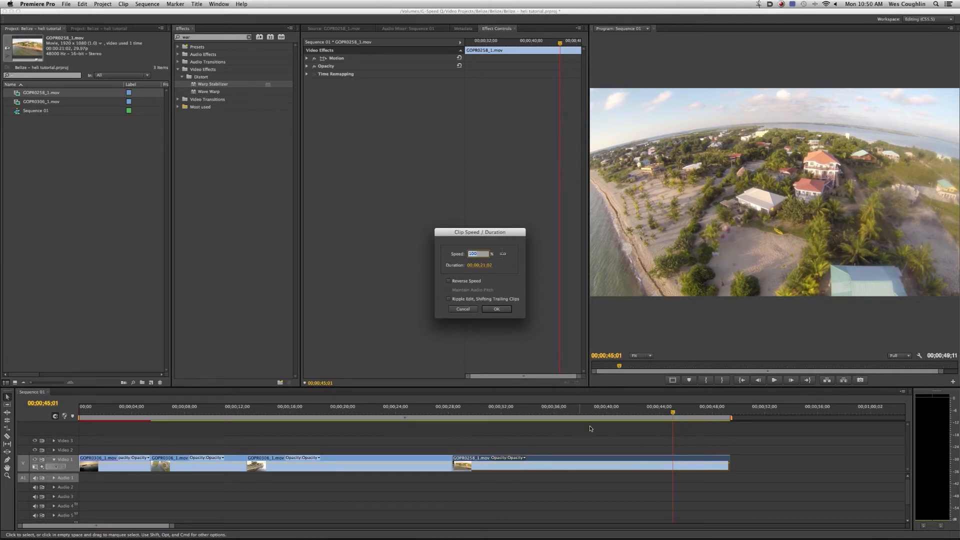
type("150")
key("Return")
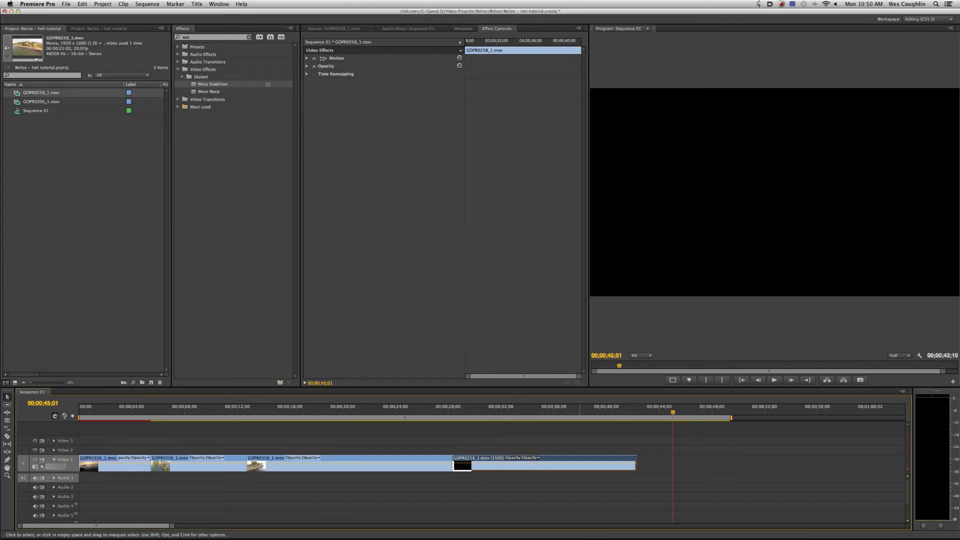
left_click(460, 414)
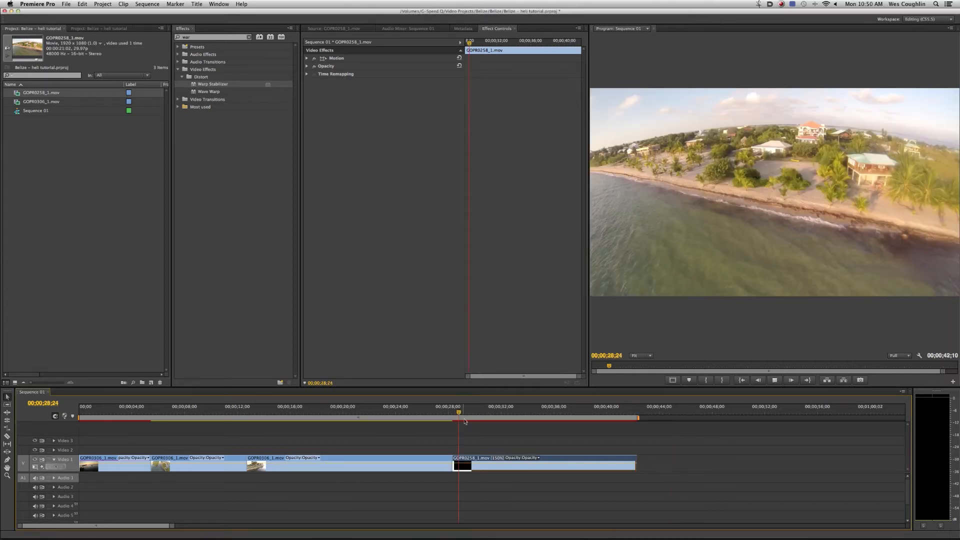
key("space")
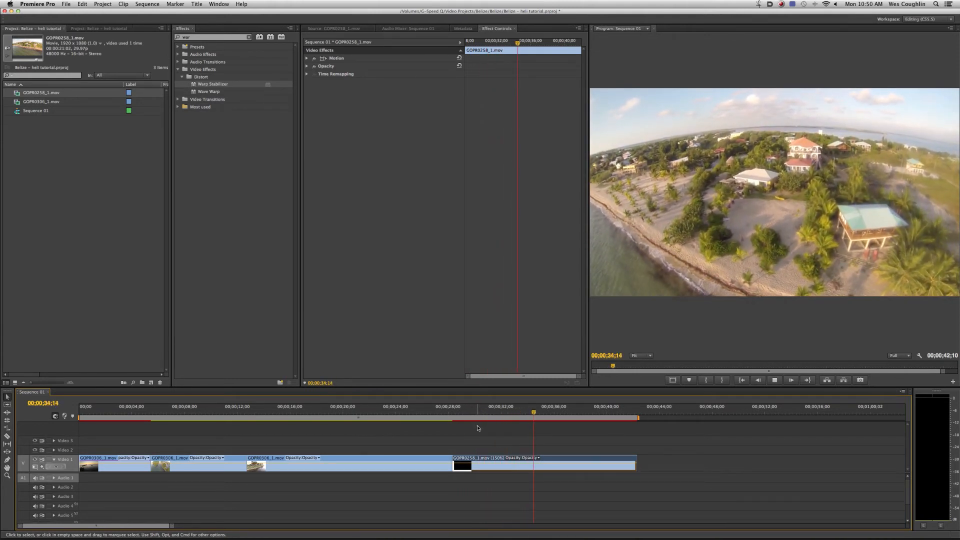
key("space")
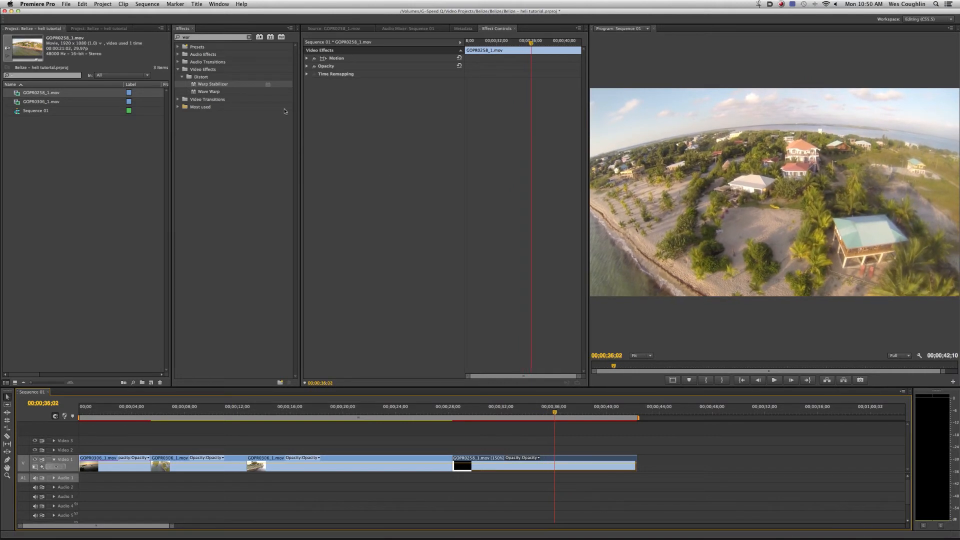
- Try Warp Stabilizer on the sped-up fourth clip, then delete the effect and deselect the clip
left_click_drag(209, 85, 579, 467)
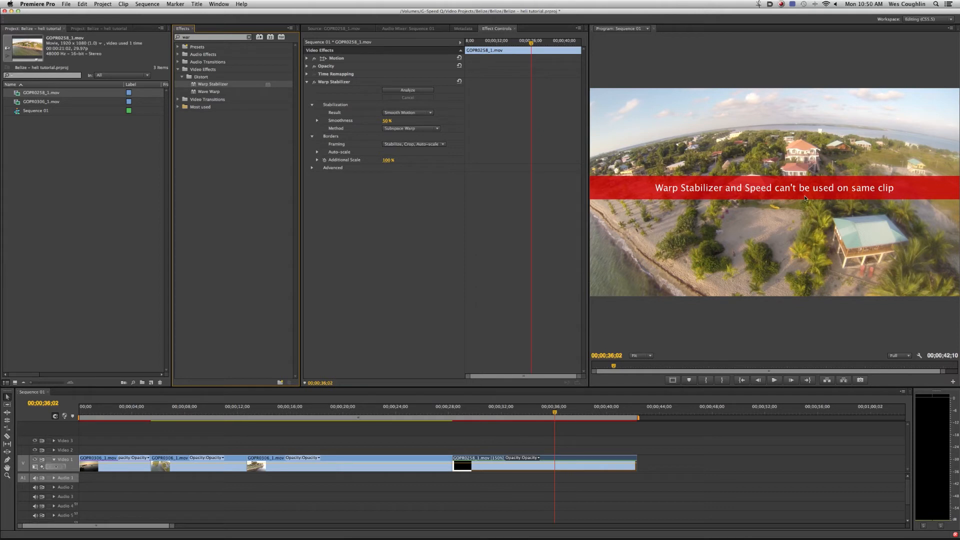
left_click(336, 82)
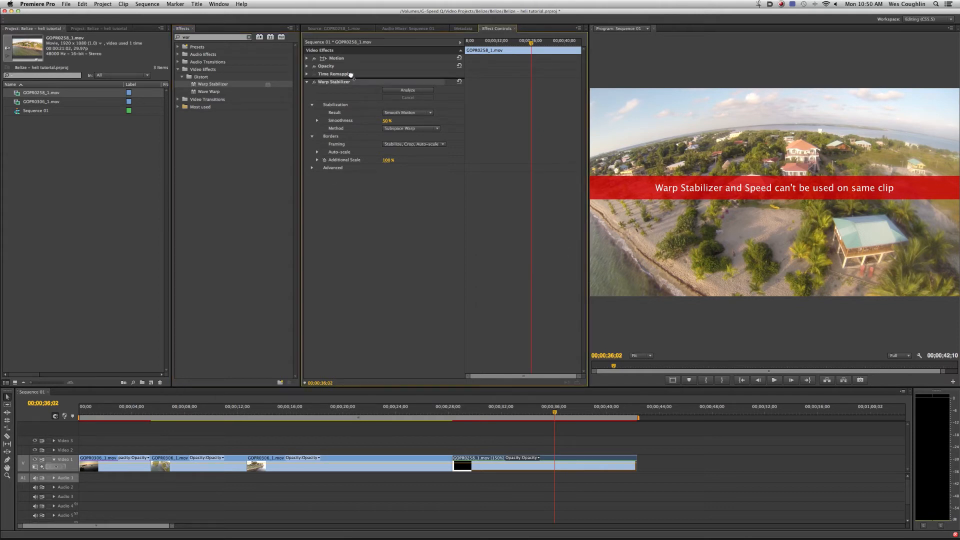
key("Delete")
left_click(823, 485)
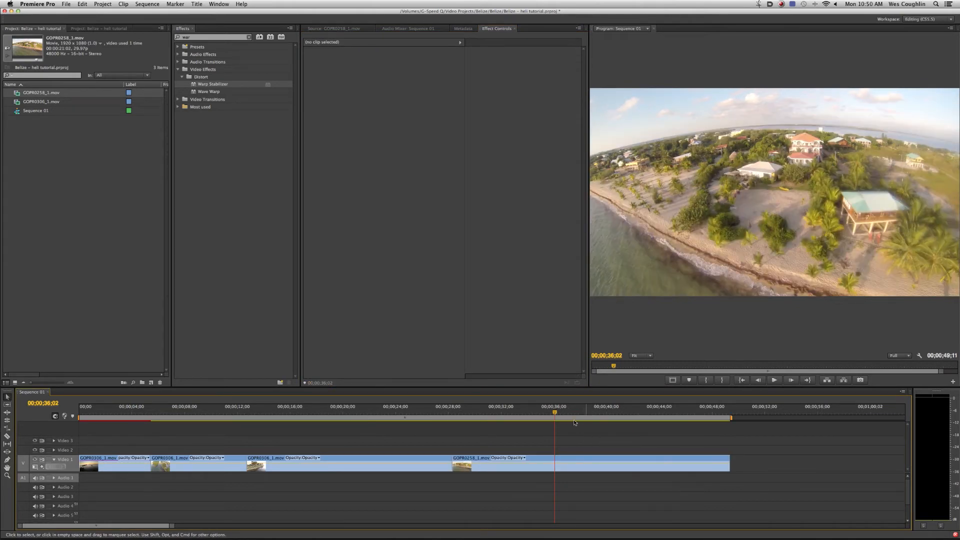
- Restore the fourth clip's original speed and nest the clip in its own sequence
left_click_drag(555, 412, 606, 412)
right_click(579, 465)
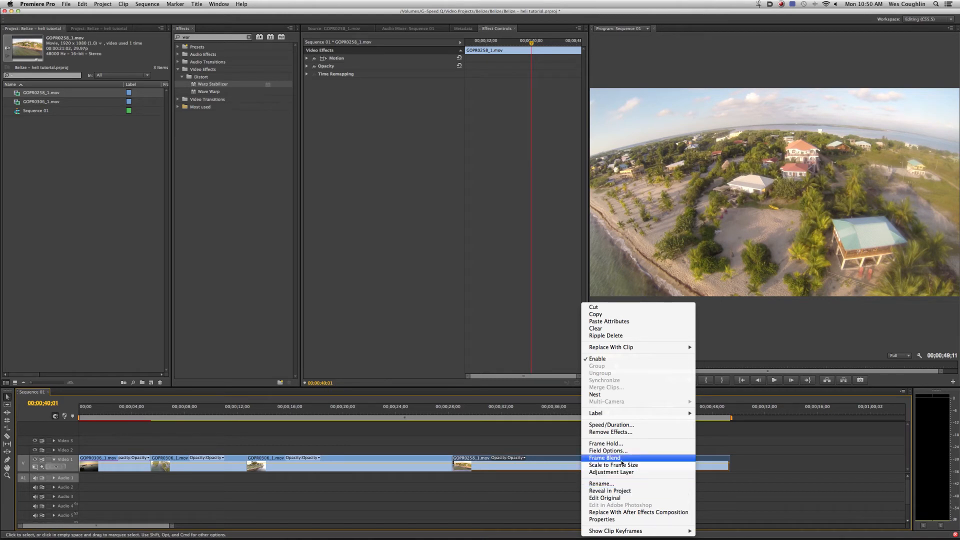
left_click(630, 397)
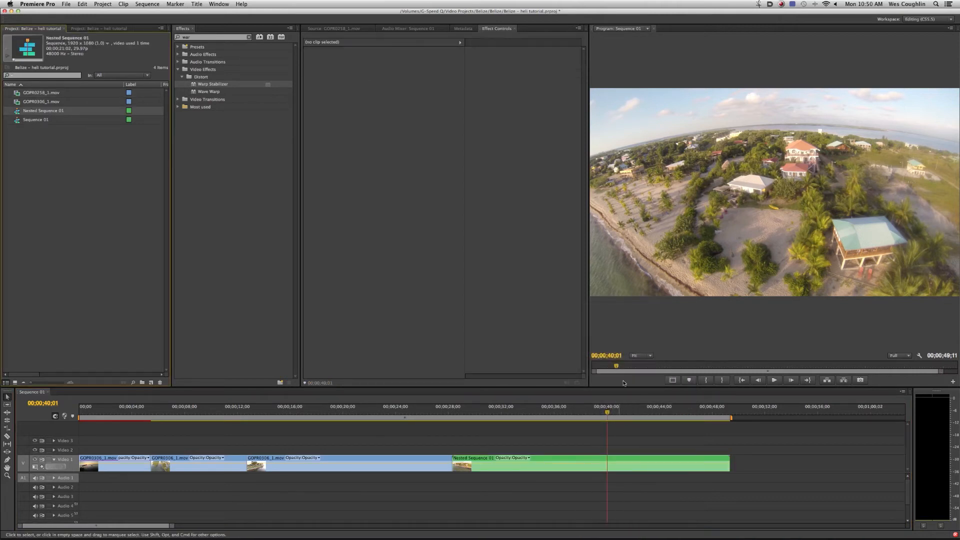
- Open Nested Sequence 01 and apply Warp Stabilizer to the GOPR0258_1.mov clip inside it
double_click(18, 113)
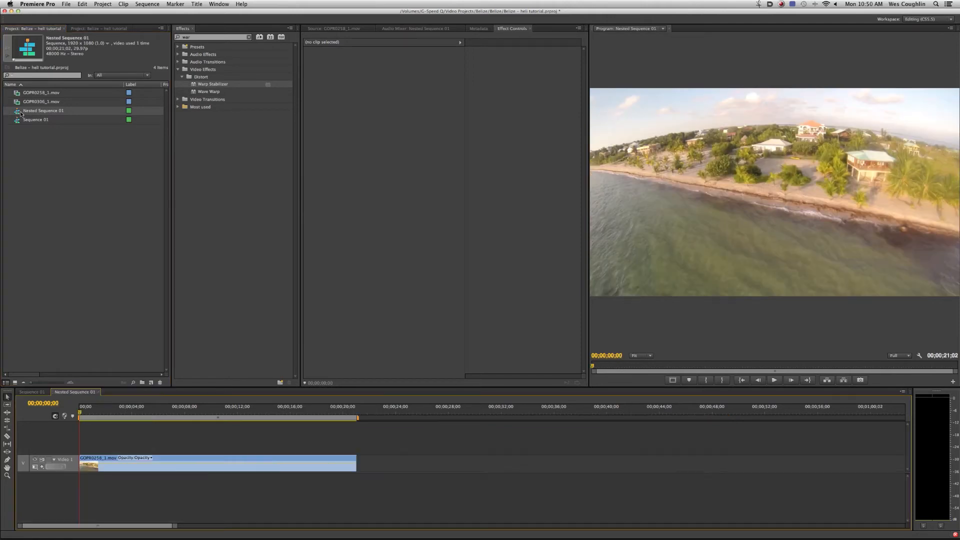
left_click(210, 408)
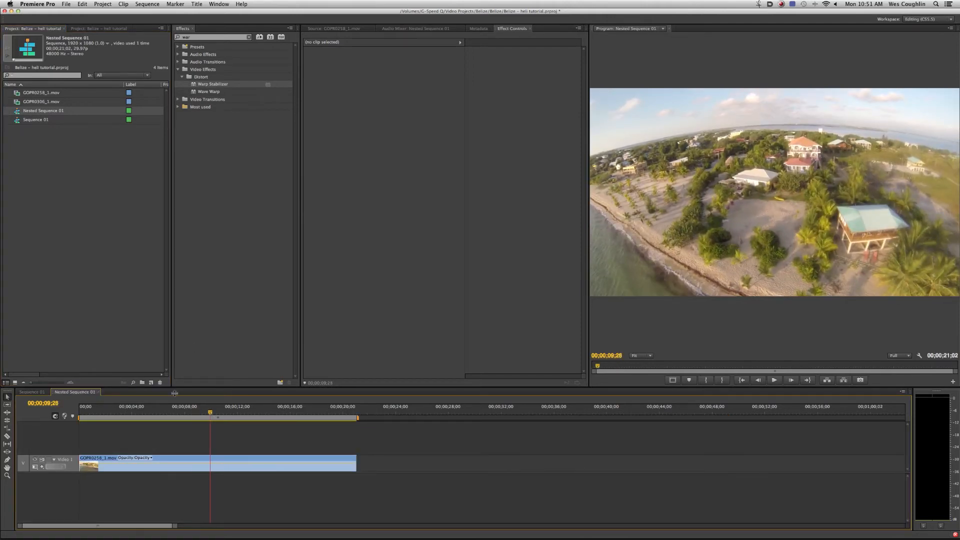
left_click_drag(438, 437, 228, 501)
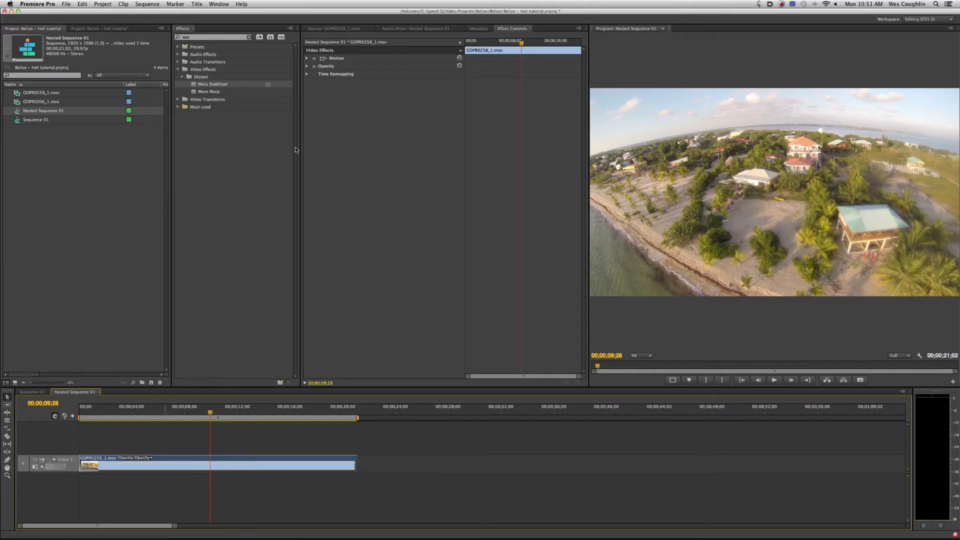
left_click_drag(233, 85, 200, 463)
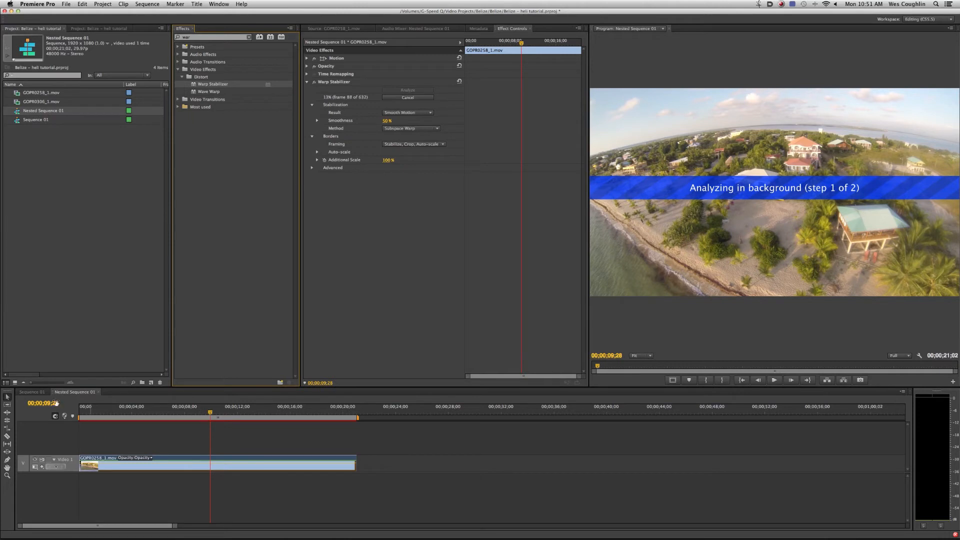
- Return to Sequence 01 and set the nested clip's speed to 150%
left_click(32, 392)
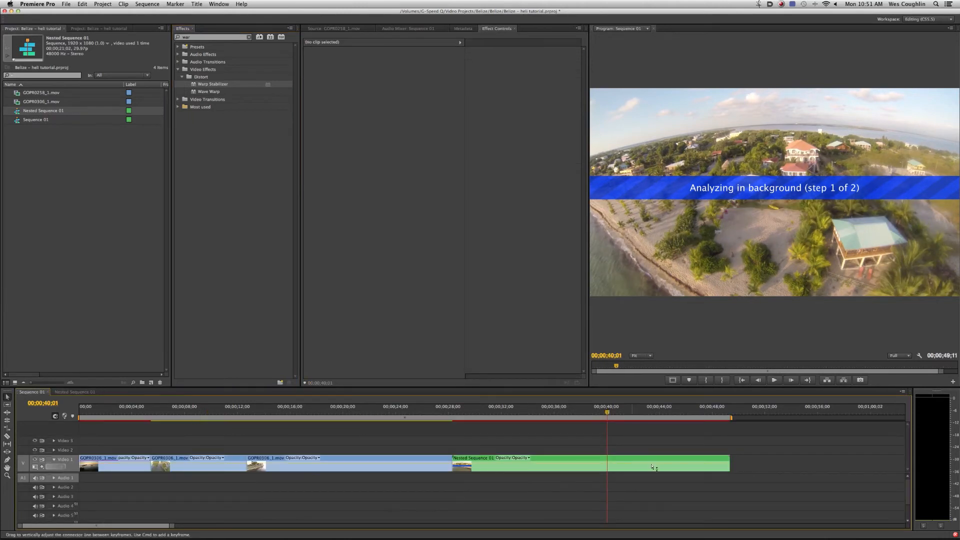
right_click(657, 466)
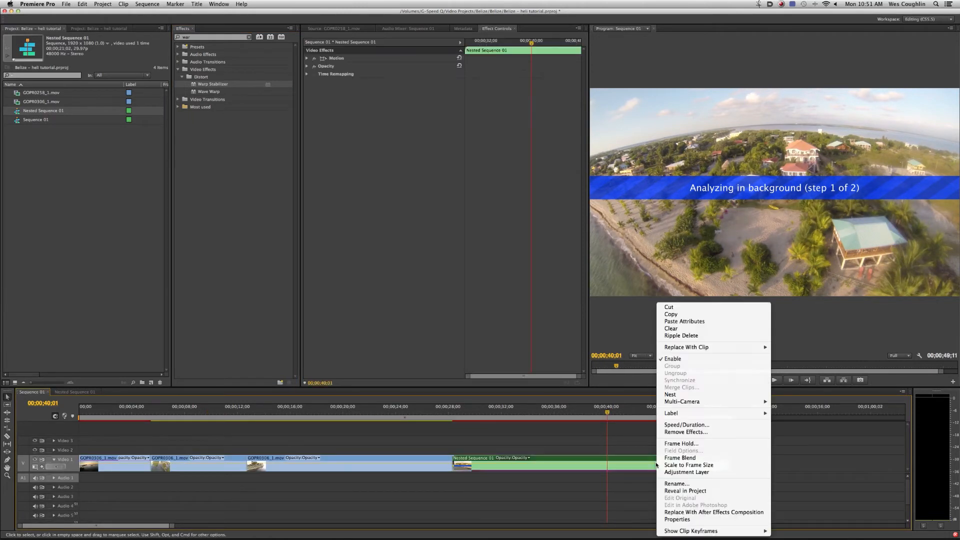
left_click(679, 425)
type("1")
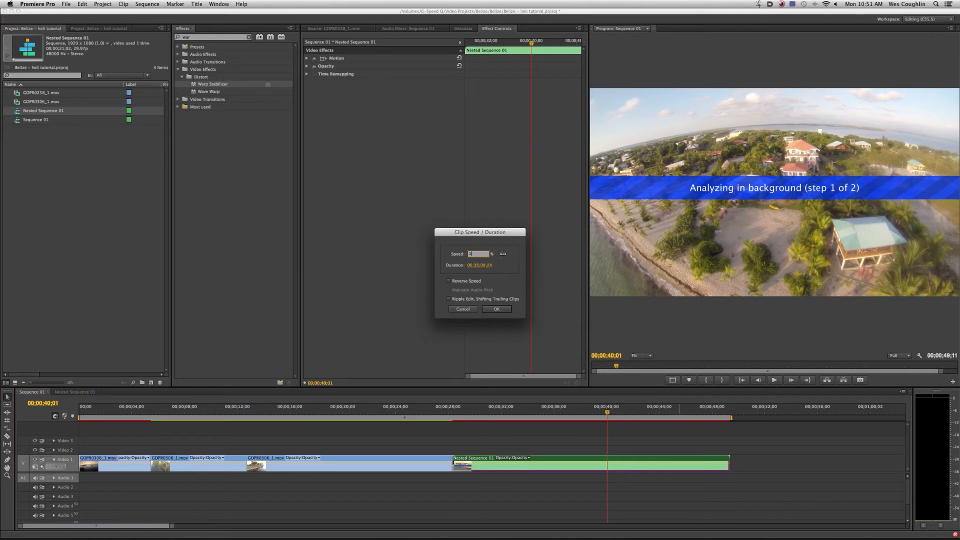
type("50")
key("Return")
- Play the sped-up nested clip, check the stabilizer settings inside Nested Sequence 01, and return to Sequence 01
left_click(459, 415)
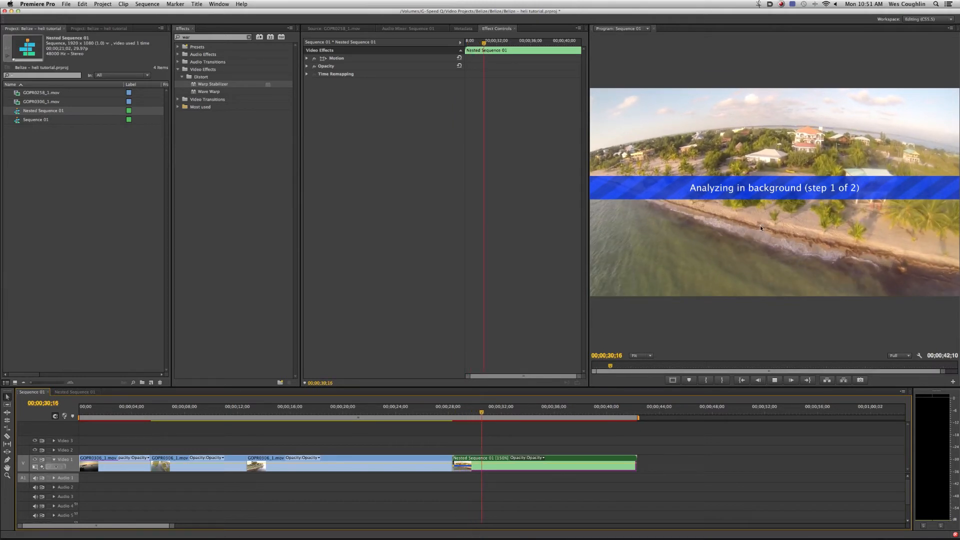
key("space")
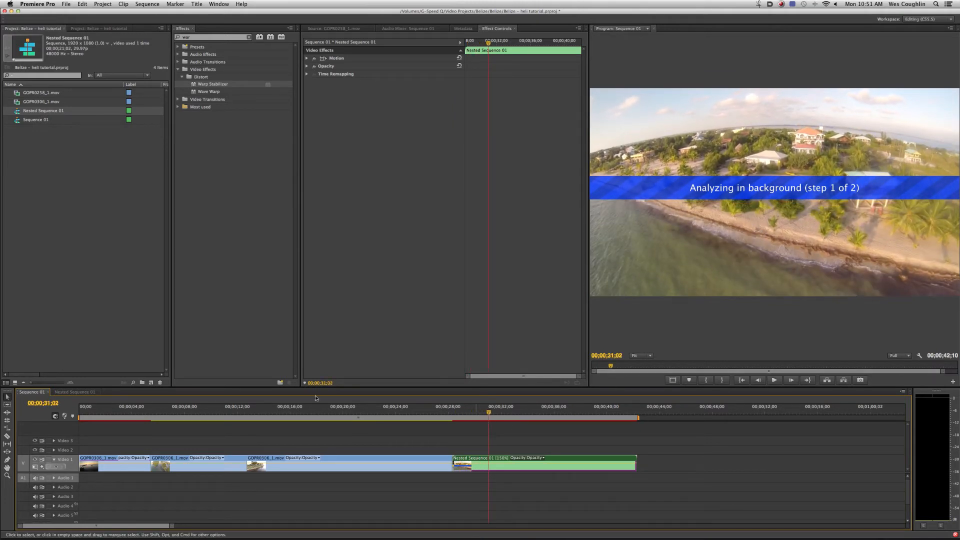
left_click(65, 393)
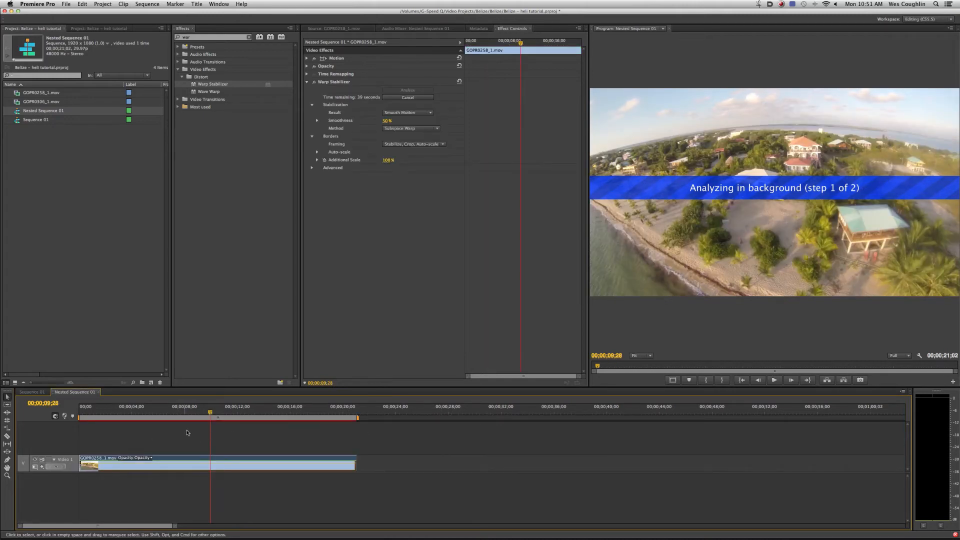
left_click(29, 393)
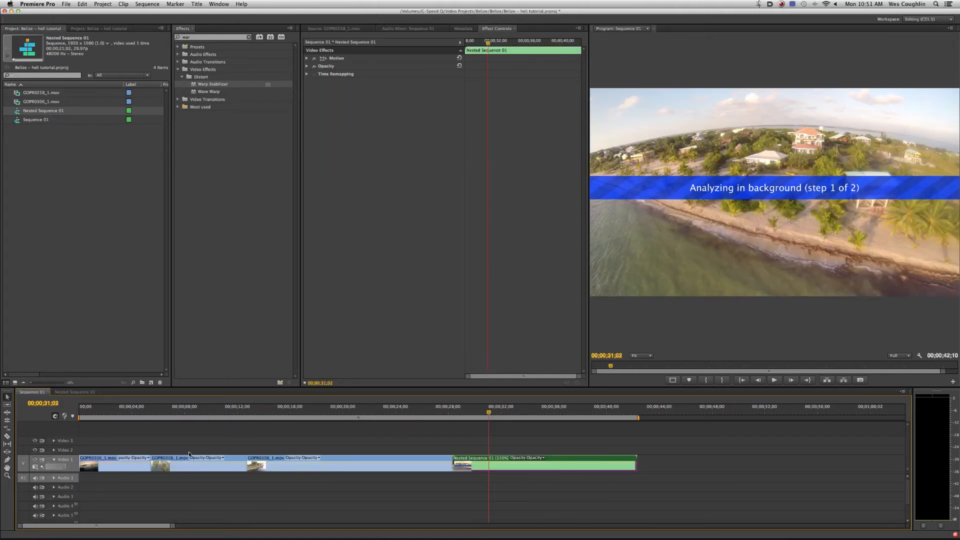
- Set the nested clip's speed back to 100%
left_click(542, 458)
left_click(568, 456)
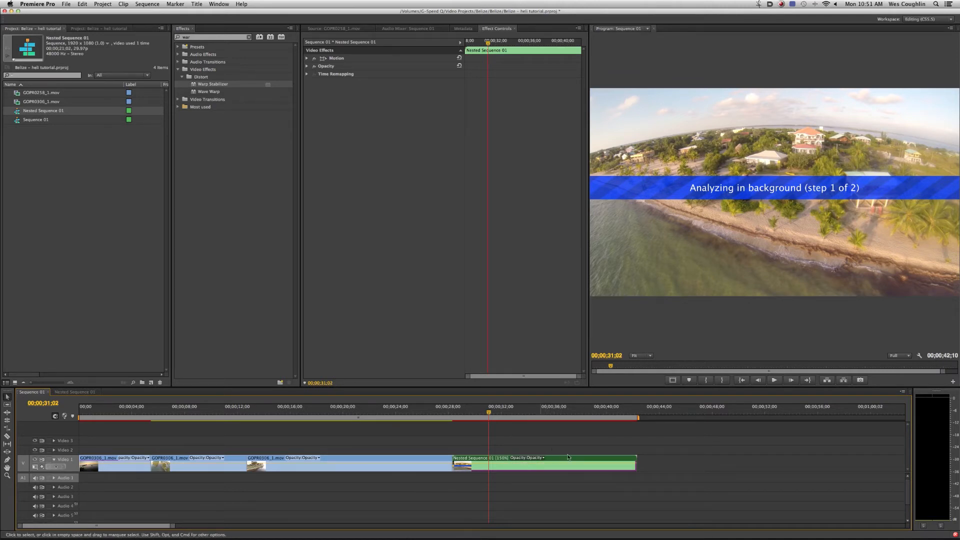
right_click(571, 460)
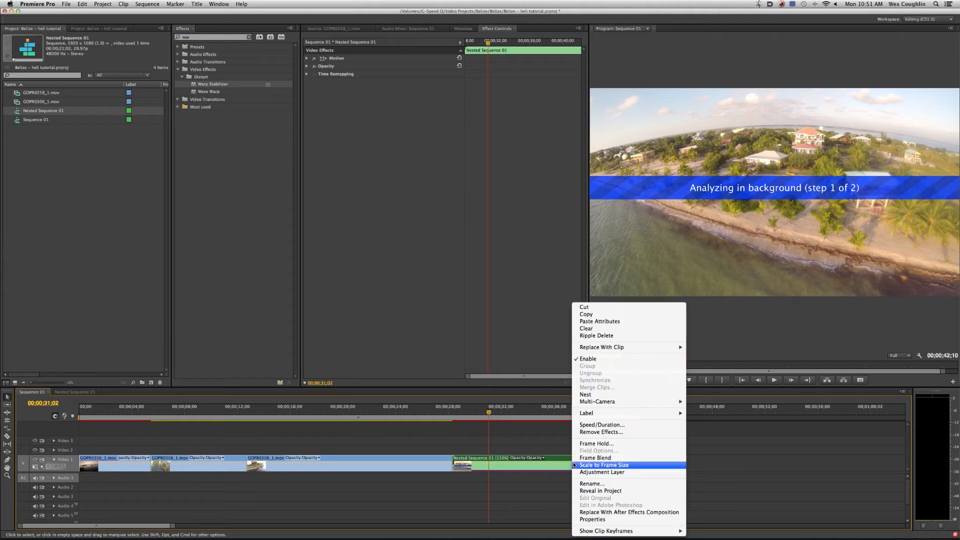
left_click(603, 428)
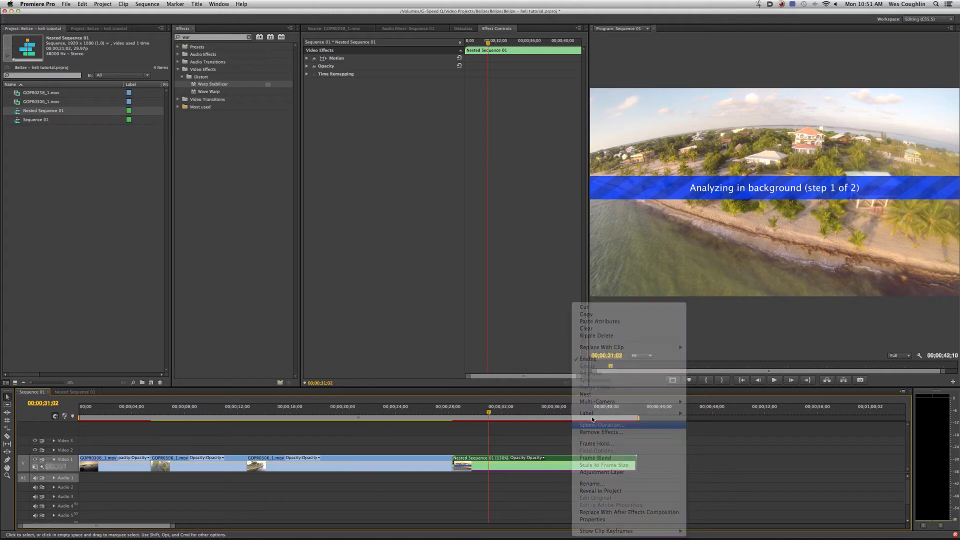
type("100")
key("Return")
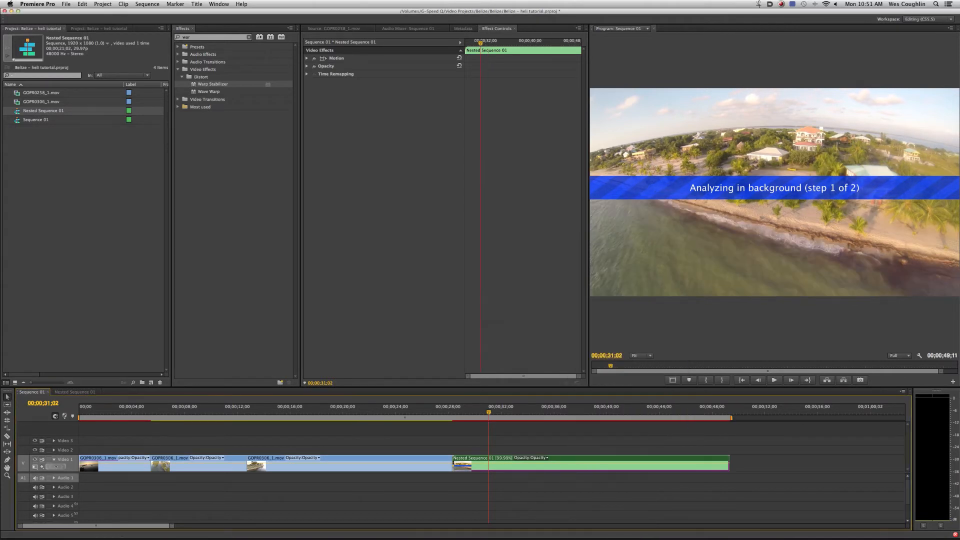
- Increase the Video 1 track height and move the playhead to 00;00;44;27 over the nested clip
left_click_drag(170, 527, 127, 528)
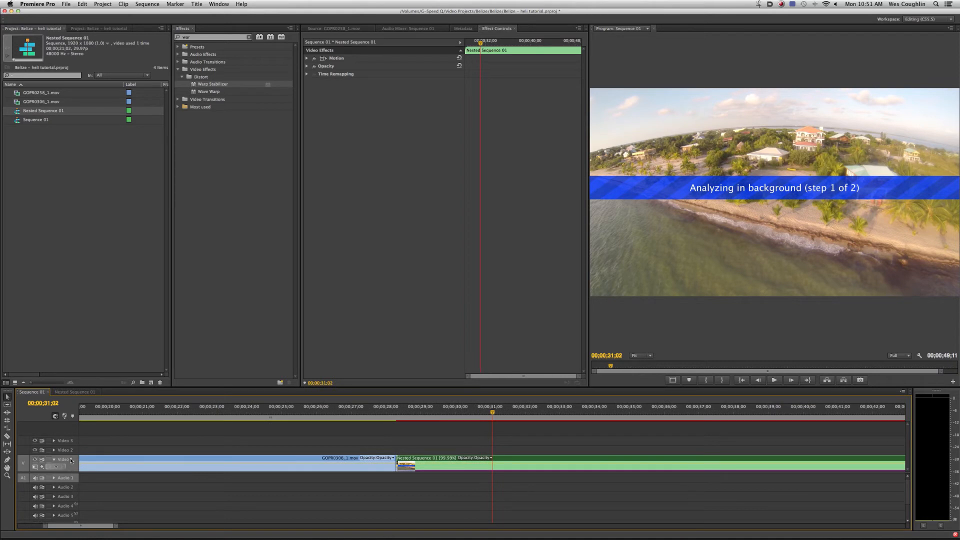
left_click_drag(71, 455, 75, 429)
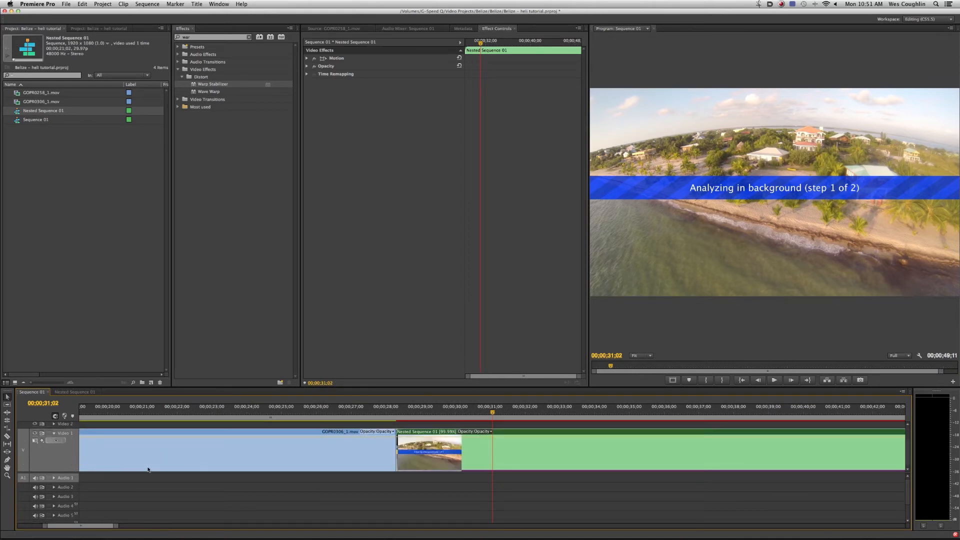
left_click_drag(123, 527, 153, 527)
left_click_drag(247, 412, 550, 426)
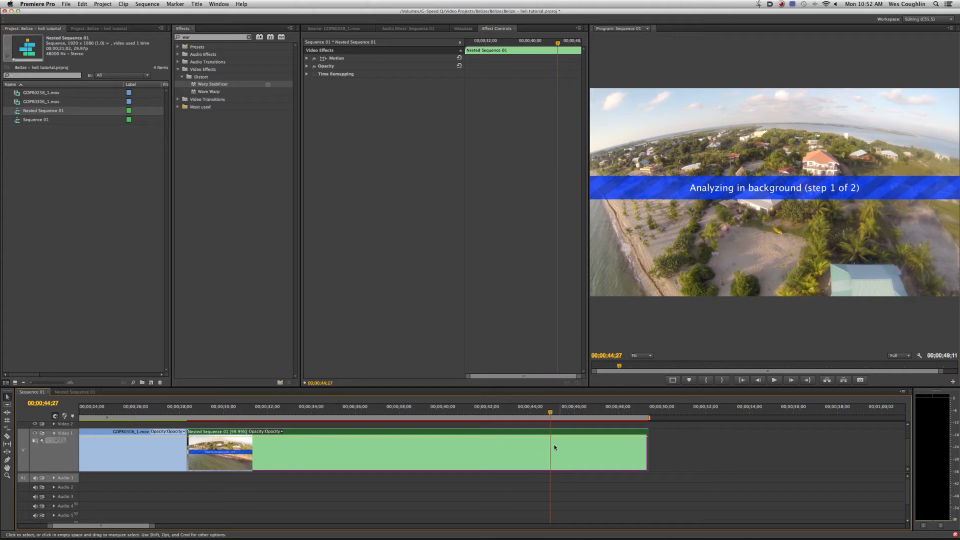
- Examine the nested clip's keyframe display options for Motion, Opacity and Time Remapping
left_click(278, 432)
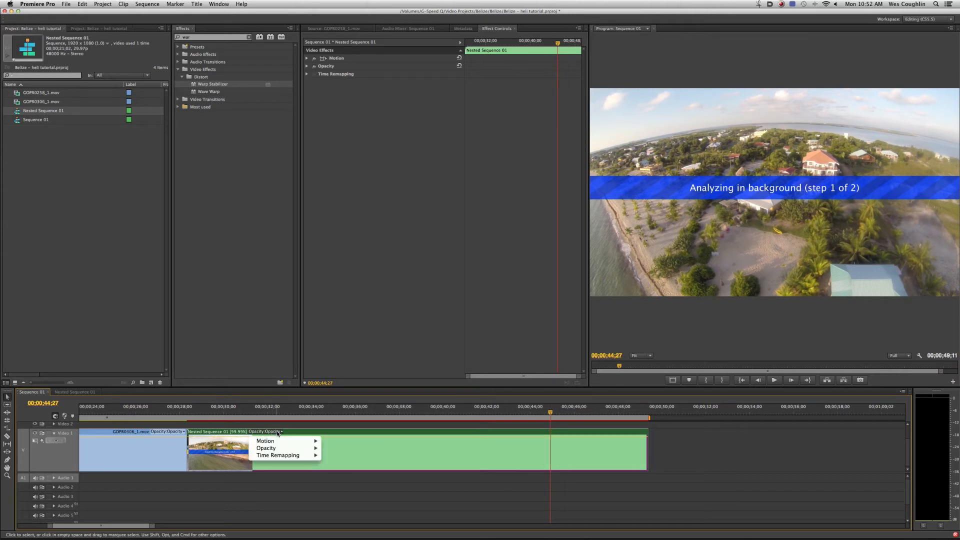
mouse_move(283, 442)
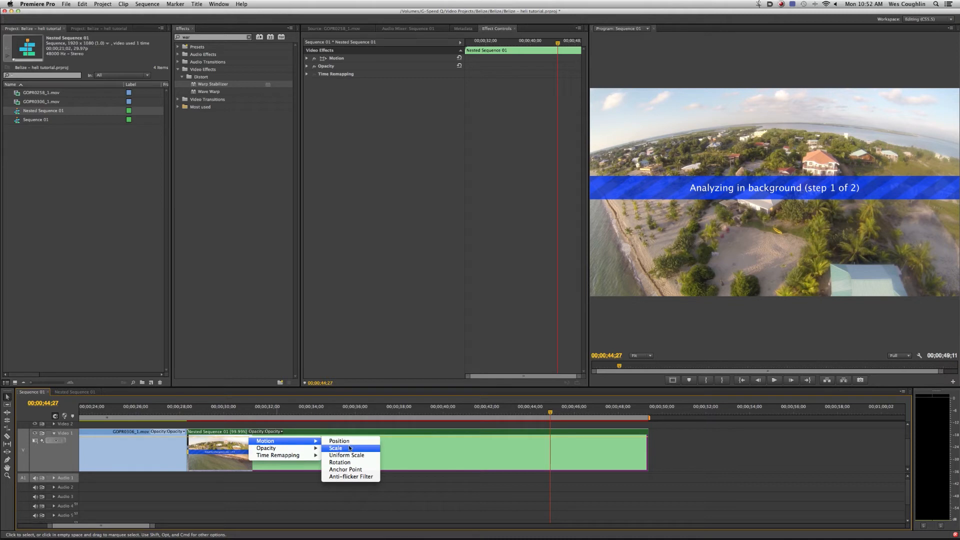
left_click(326, 454)
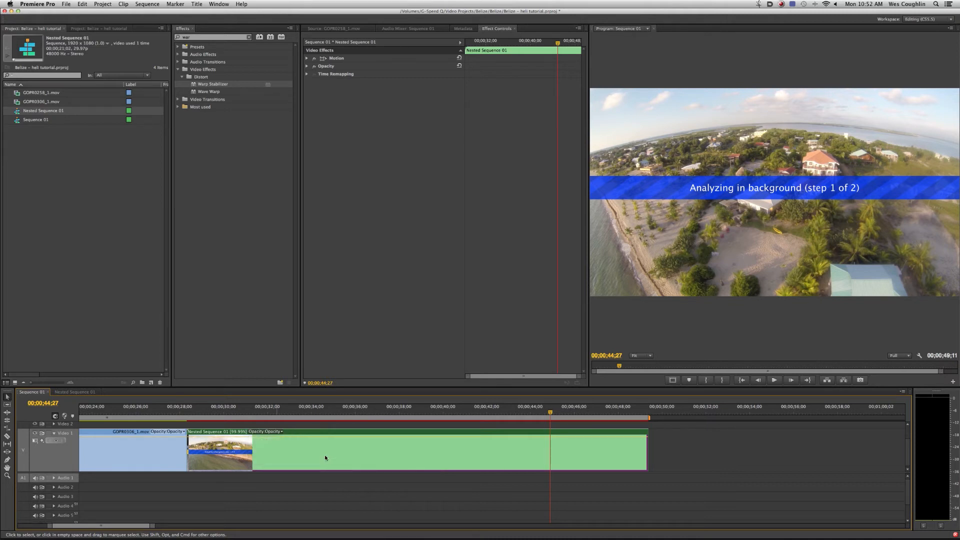
- Display the nested clip's time remapping speed line and add a speed keyframe at 00;00;44;29
left_click(54, 433)
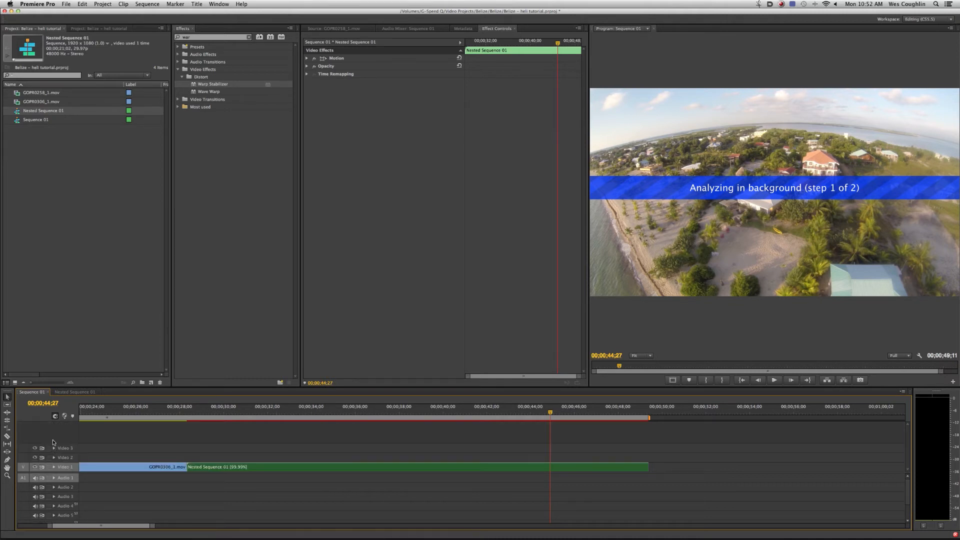
left_click(54, 466)
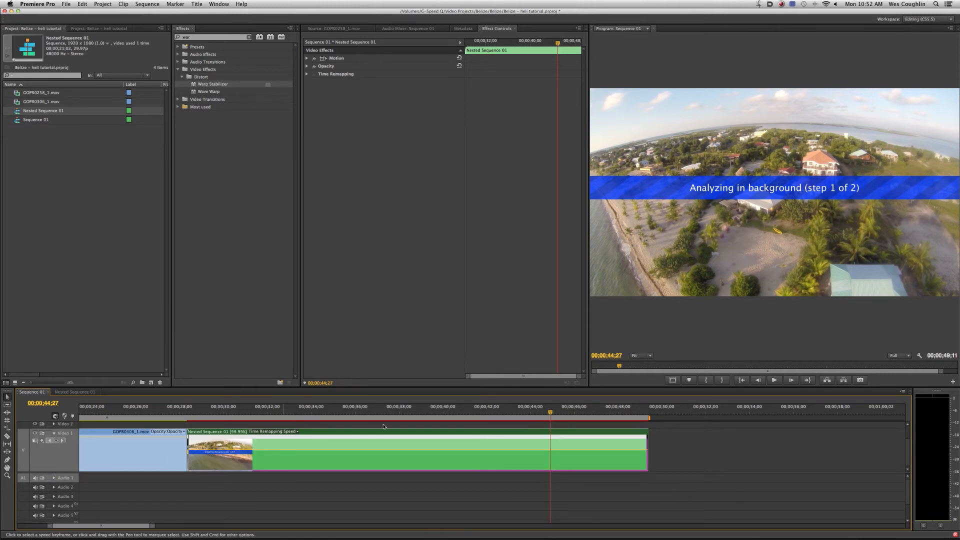
left_click(550, 413)
left_click_drag(551, 413, 480, 413)
left_click_drag(342, 418, 553, 419)
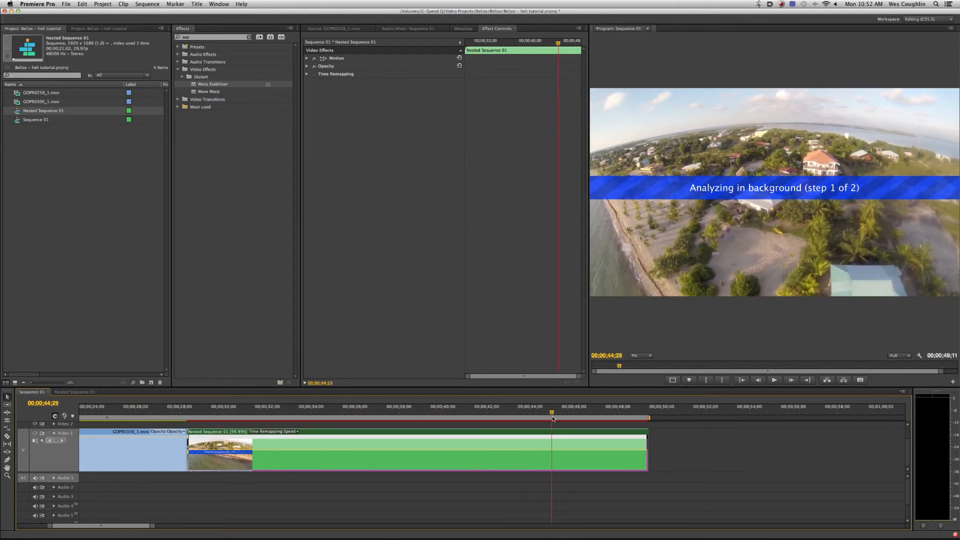
left_click(556, 464, "super")
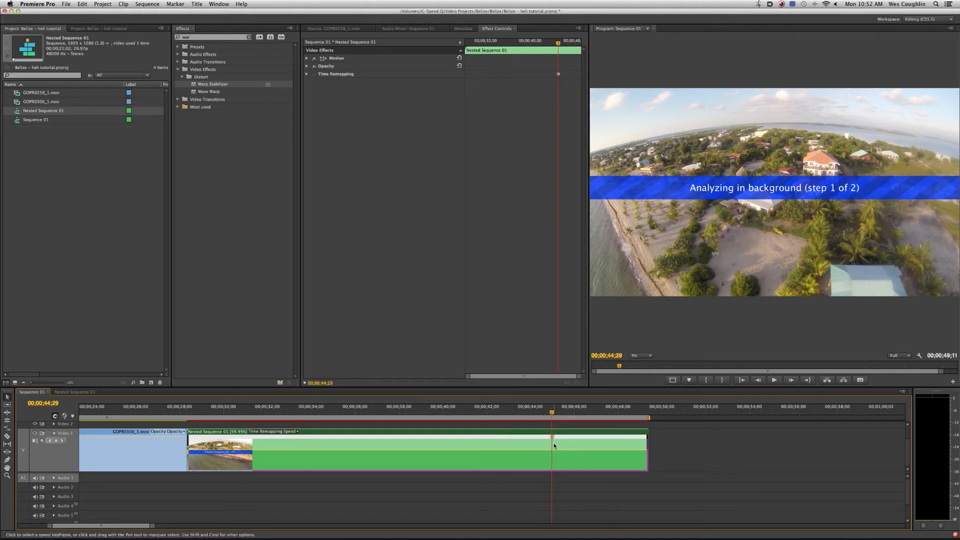
- Raise the nested clip's playback speed before the keyframe and play through the speed change
left_click(543, 416)
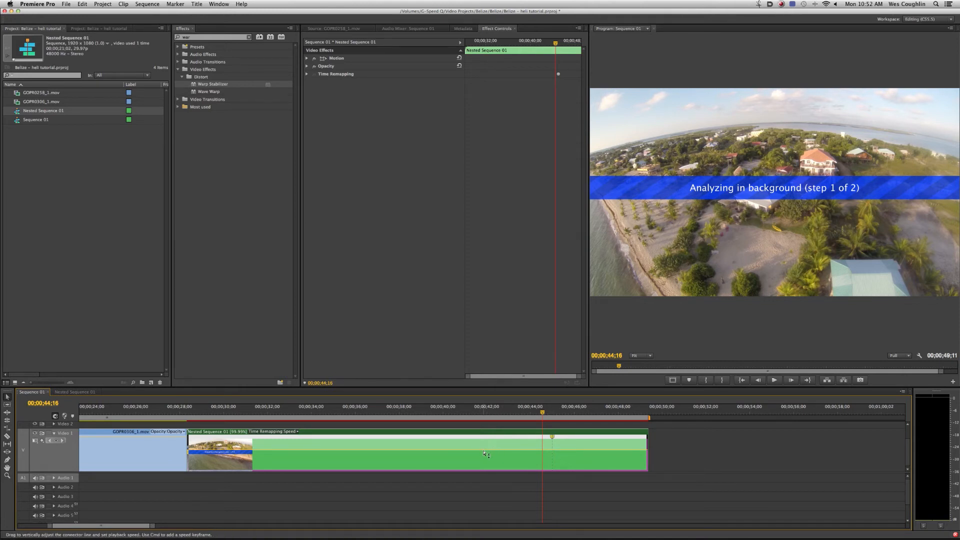
left_click_drag(485, 447, 485, 442)
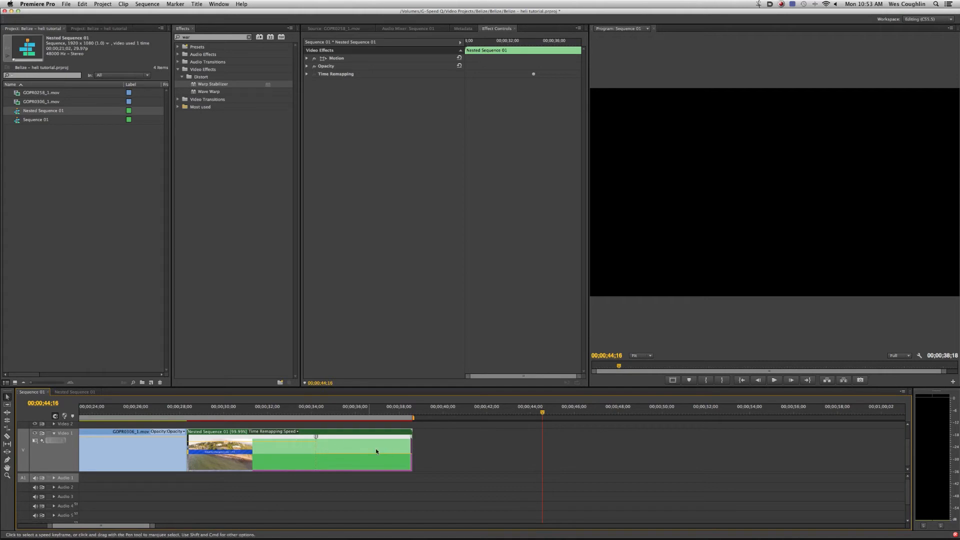
left_click(257, 412)
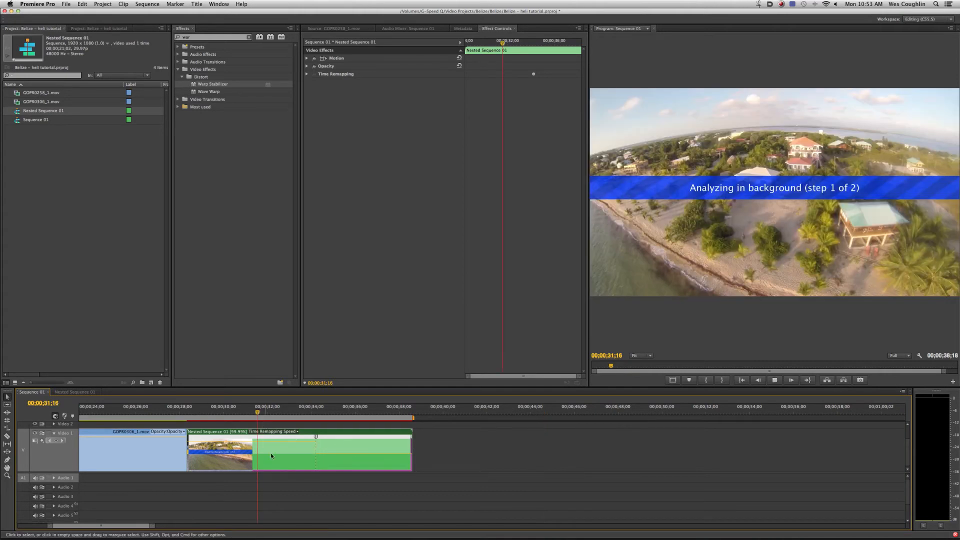
key("space")
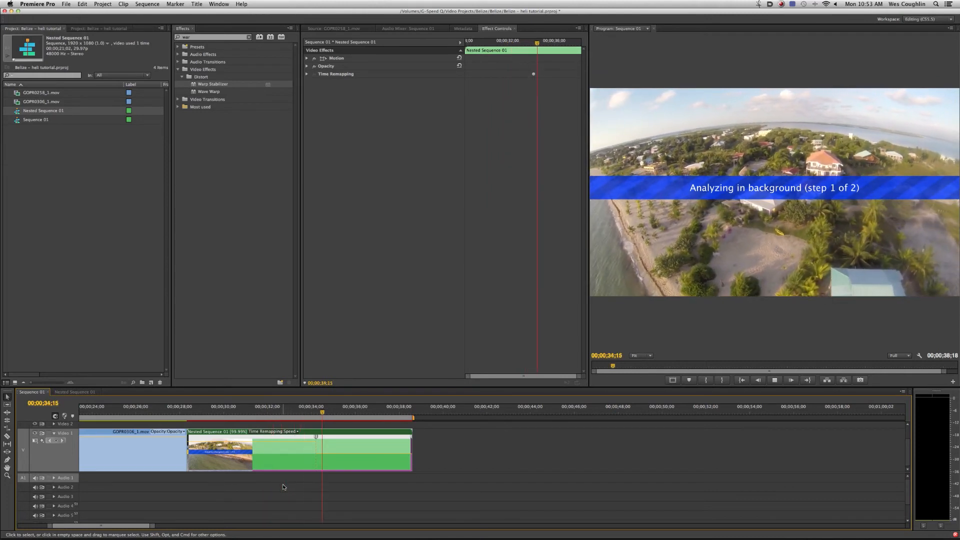
key("space")
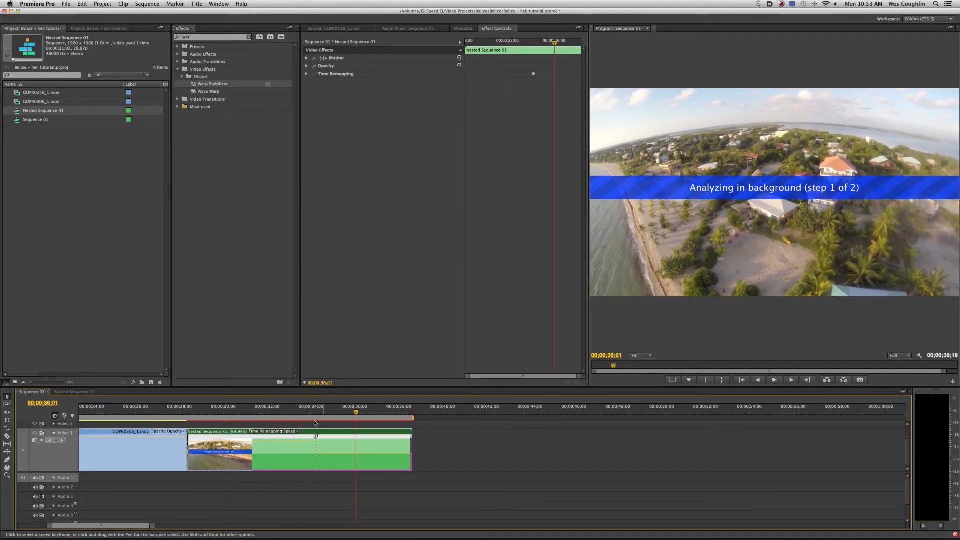
- Split the nested clip's speed keyframe and spread its halves apart to create a gradual speed ramp
mouse_move(317, 441)
left_mouse_down()
mouse_move(350, 441)
mouse_move(324, 441)
left_mouse_up()
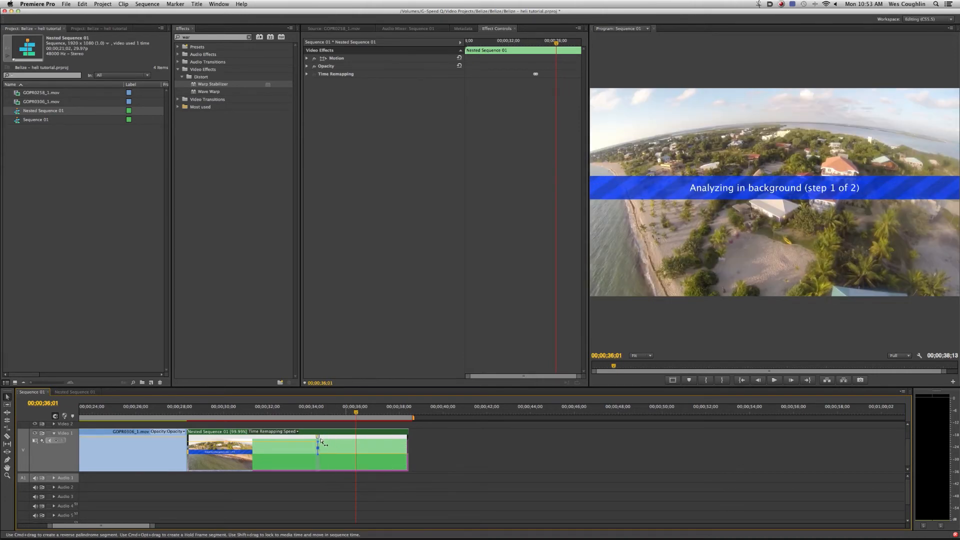
left_click_drag(152, 528, 105, 526)
left_click_drag(385, 439, 331, 443)
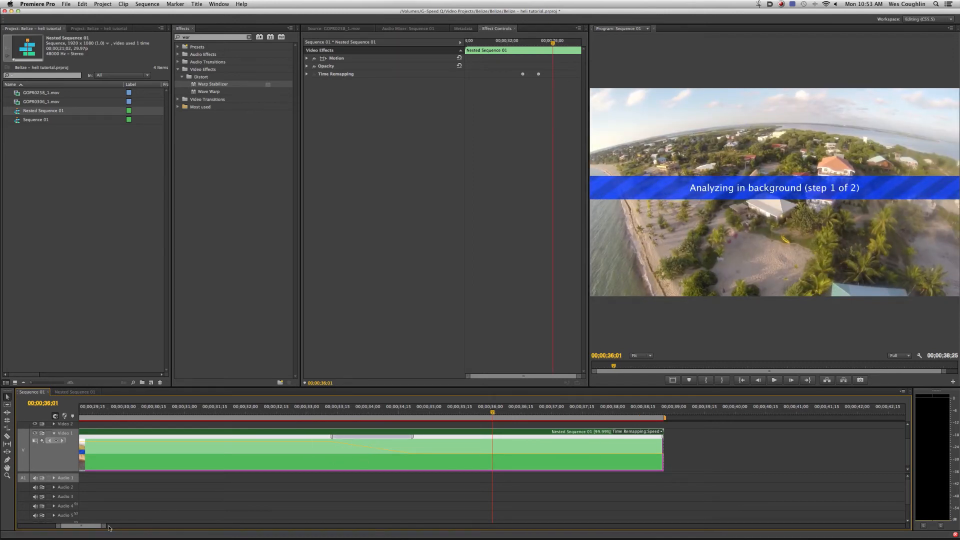
- Play the nested clip from 00;00;33;07 through the speed ramp
left_click_drag(104, 526, 144, 530)
left_click_drag(419, 416, 457, 418)
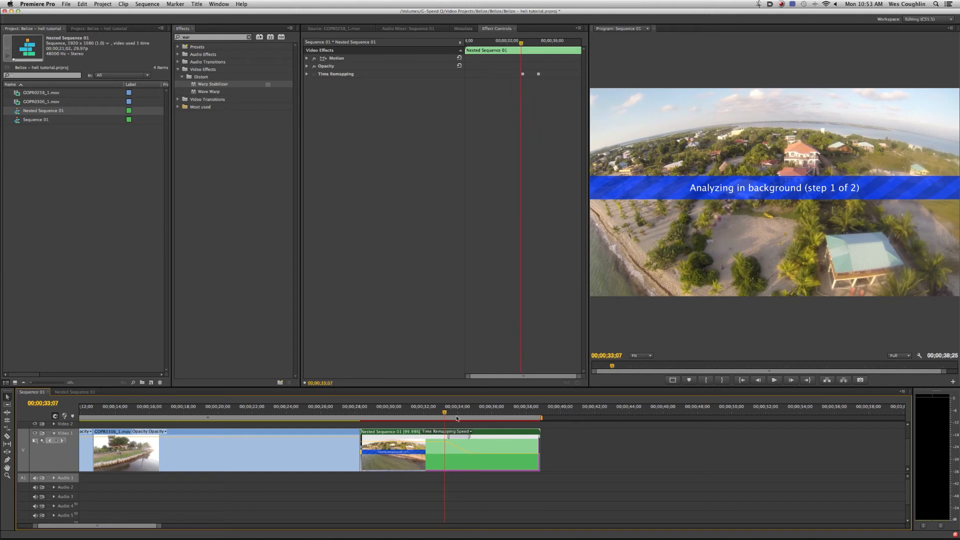
key("space")
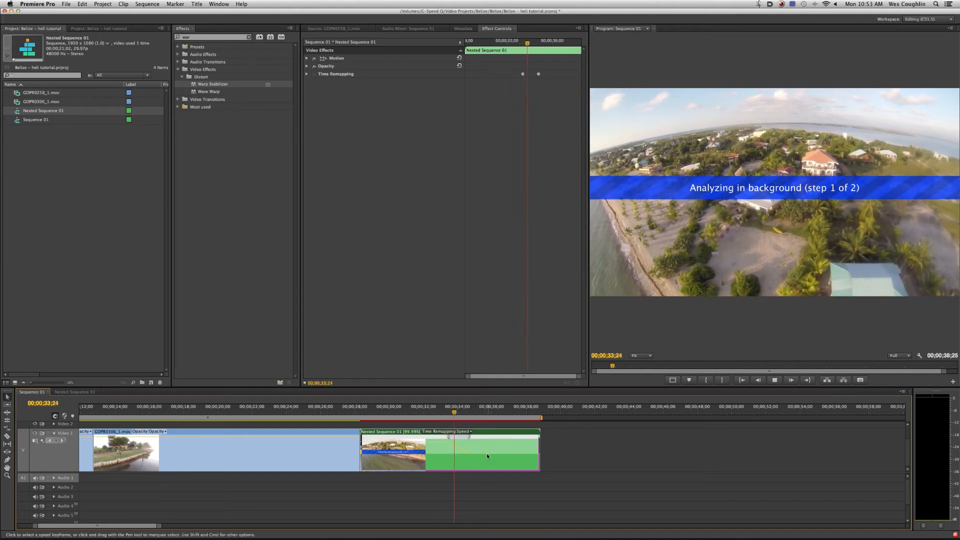
key("space")
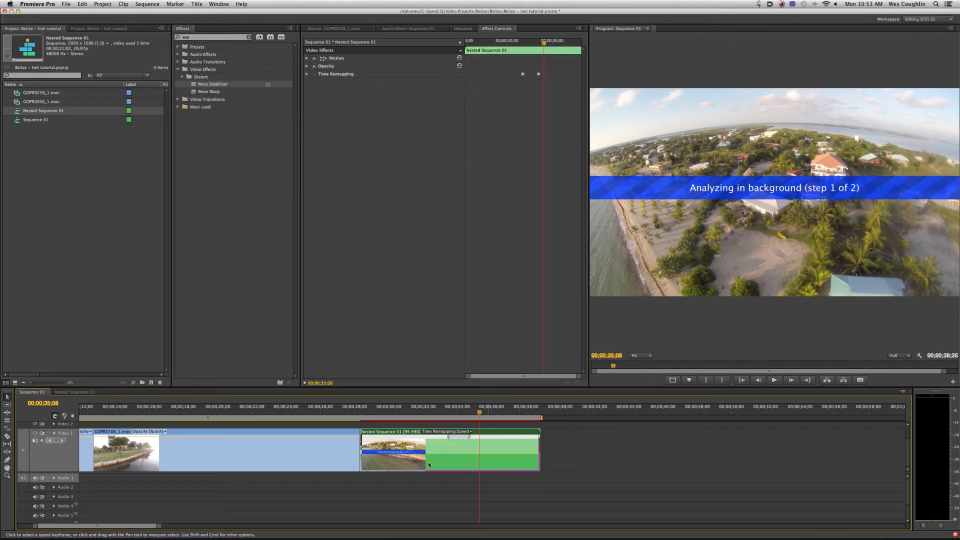
- Add two opacity keyframes to the last GOPR0306_1.mov clip, then show its time remapping speed and add a speed keyframe
left_click(252, 437, "super")
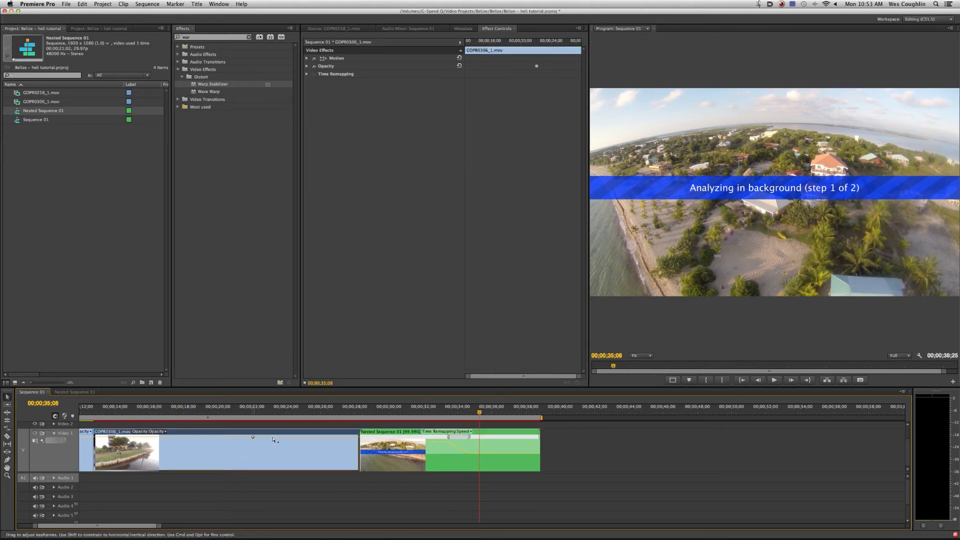
left_click(280, 437, "super")
left_click(165, 430)
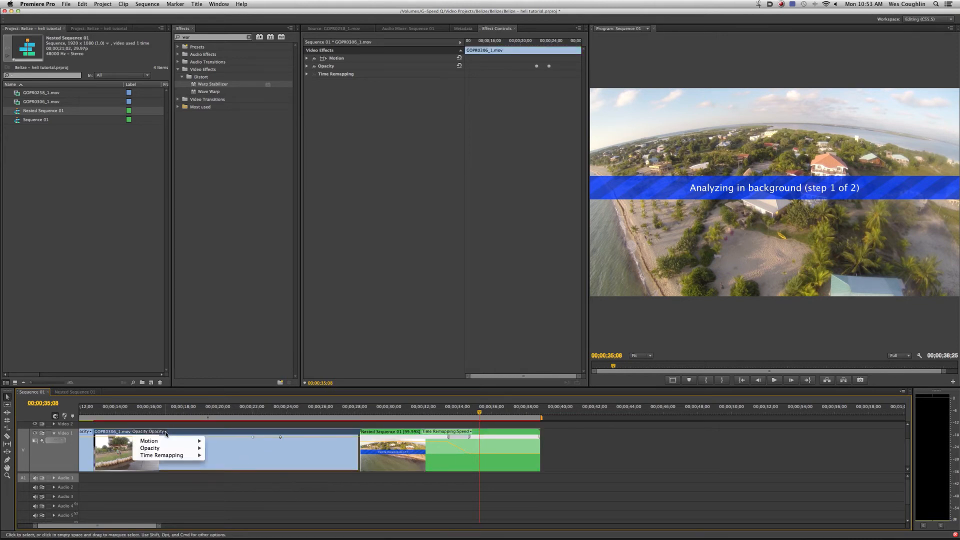
mouse_move(184, 456)
left_click(220, 455)
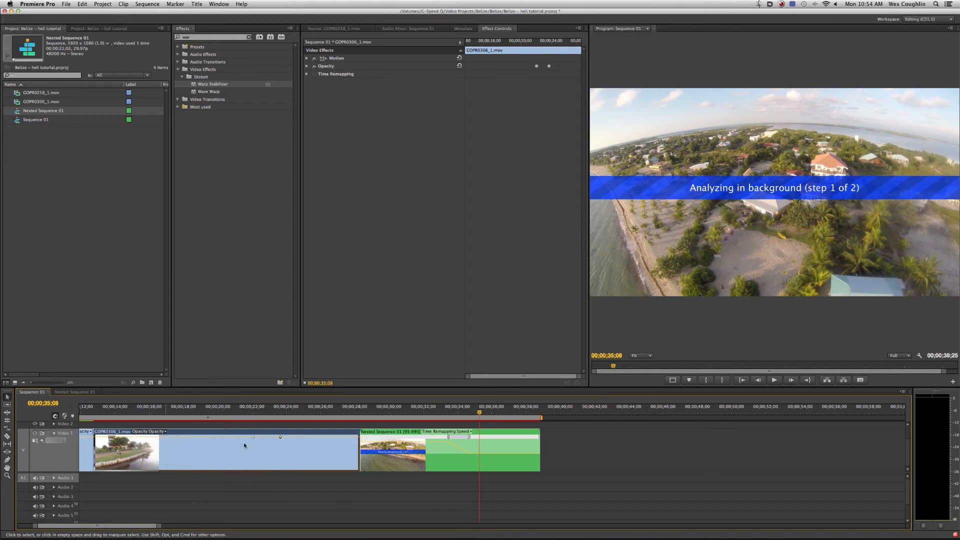
left_click(251, 452, "super")
- Try to speed up the GOPR0306_1.mov section before its speed keyframe and apply Warp Stabilizer to the same clip
left_click_drag(265, 446, 266, 443)
left_click(250, 414)
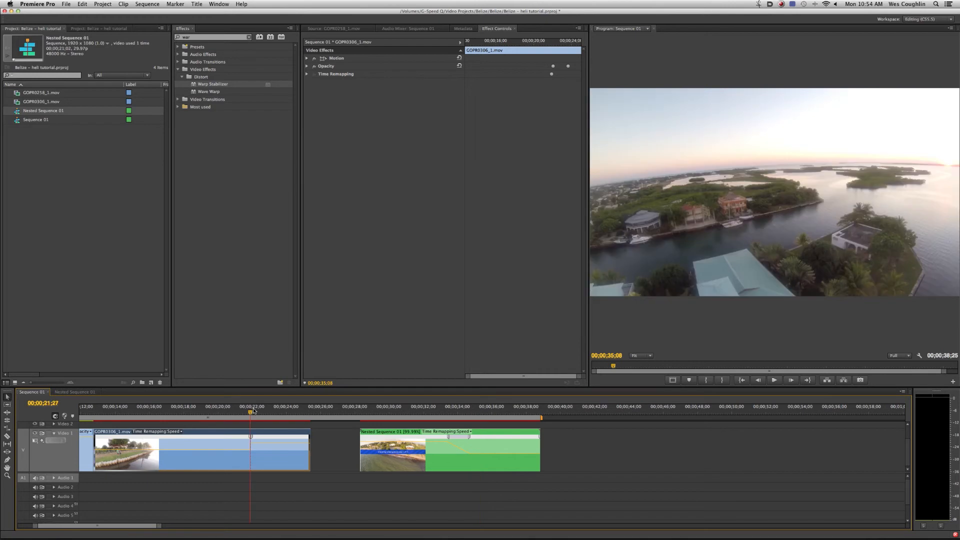
left_click_drag(229, 84, 284, 458)
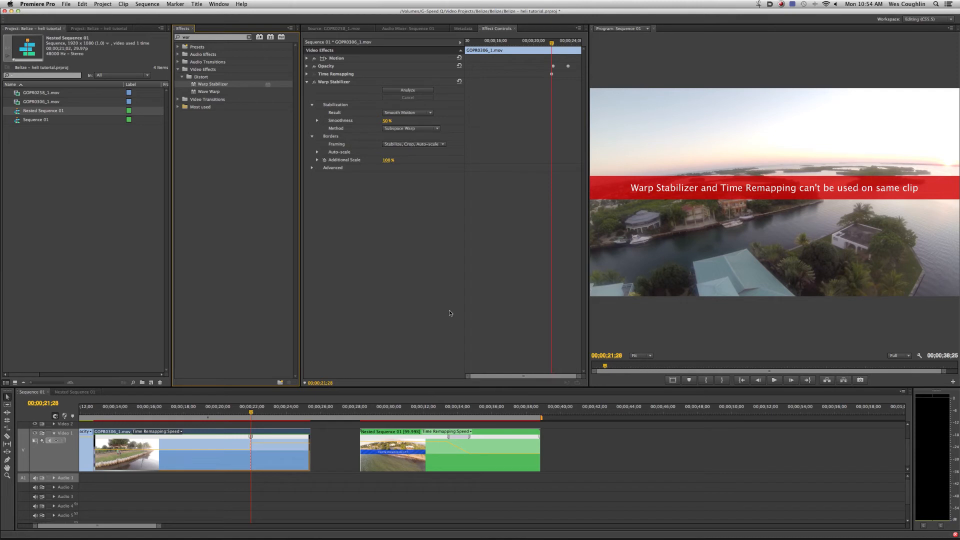
key("super+s")
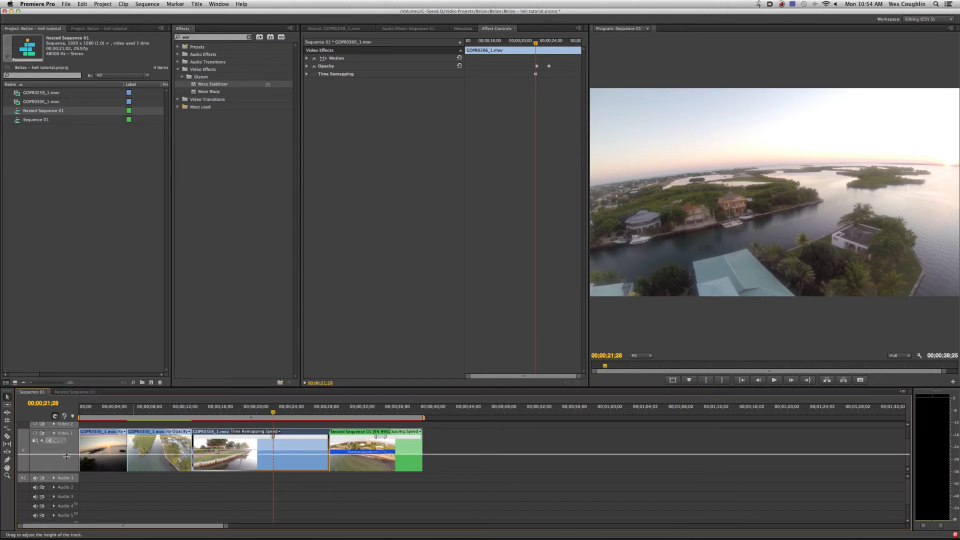
- Reduce the Video 1 track height and select the nested clip
left_click_drag(65, 434, 109, 490)
left_click(126, 491)
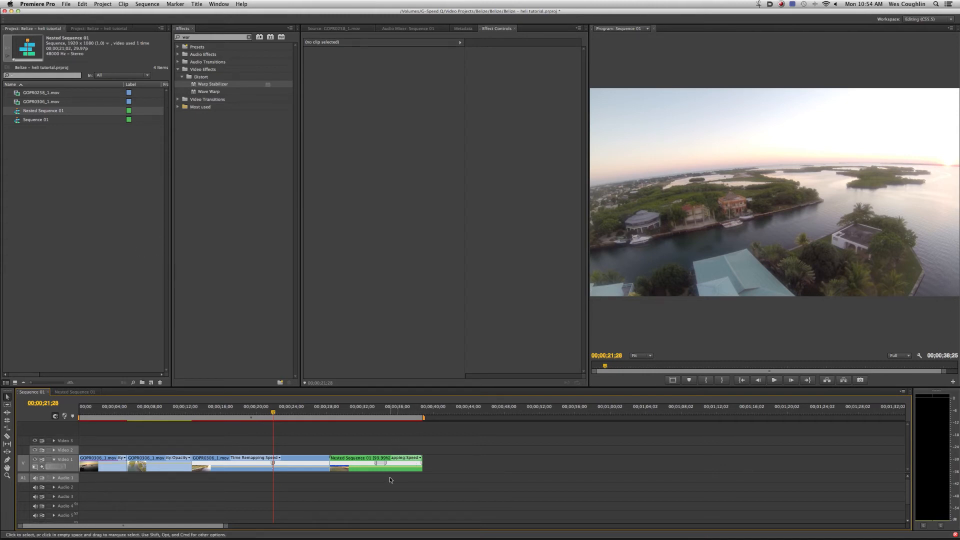
left_click_drag(493, 445, 403, 489)
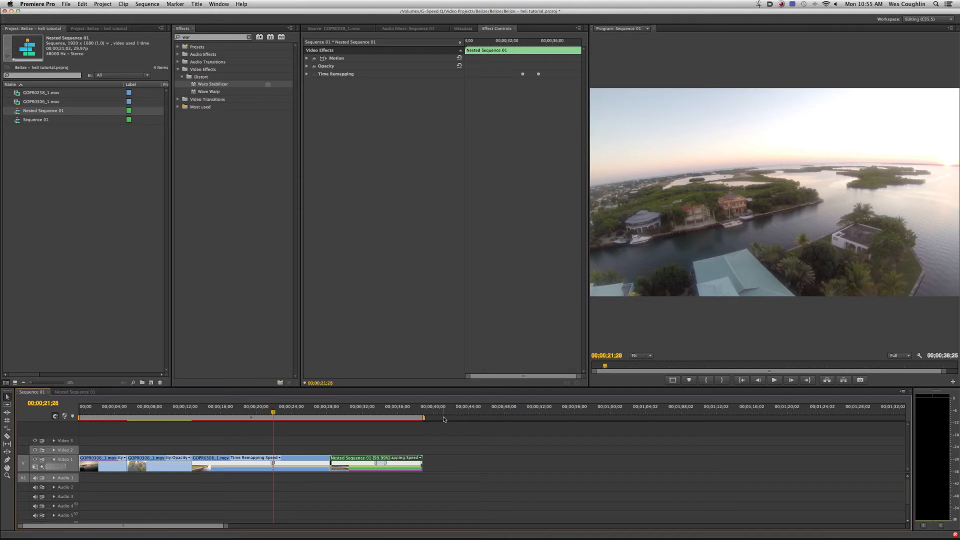
- Move the playhead to 00;00;28;20 and open GOPR0306_1.mov in the Source monitor
left_click(320, 418)
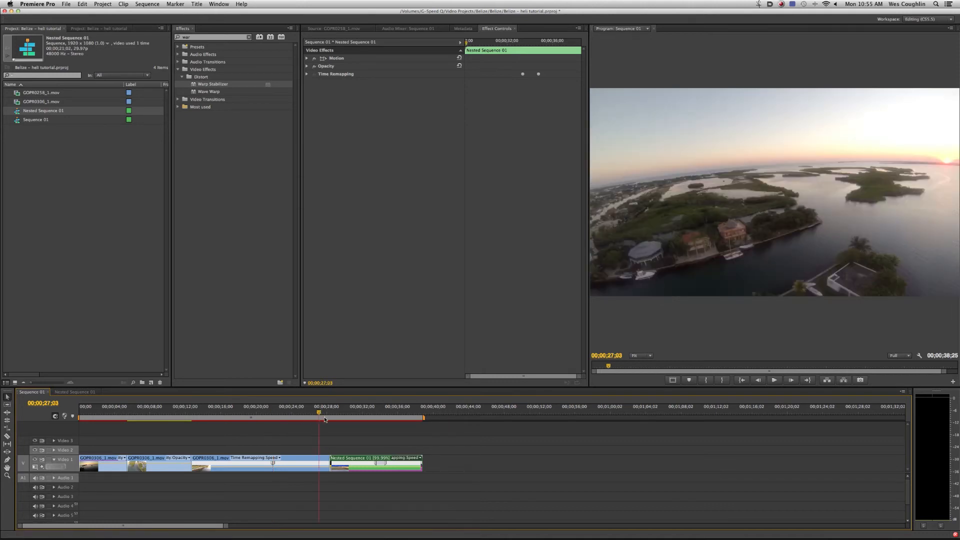
left_click(333, 418)
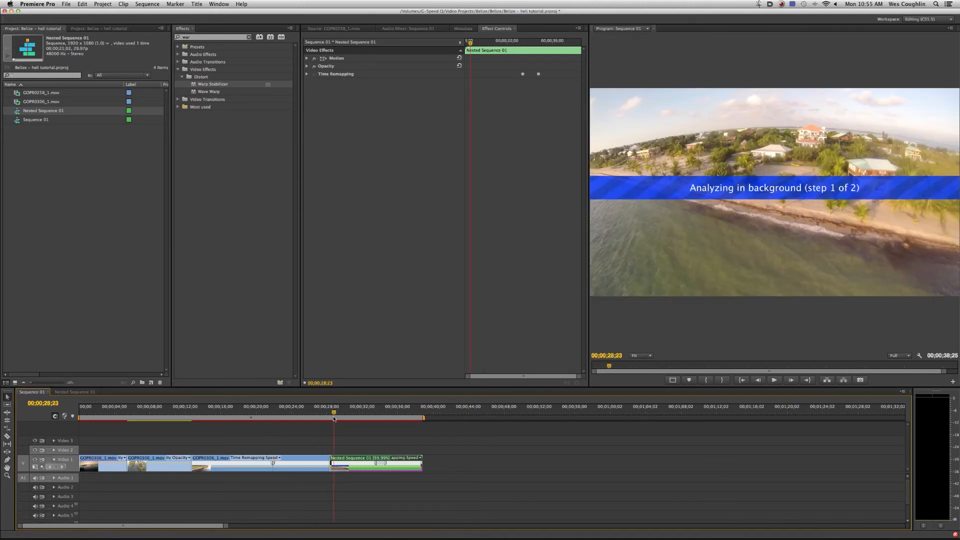
double_click(24, 101)
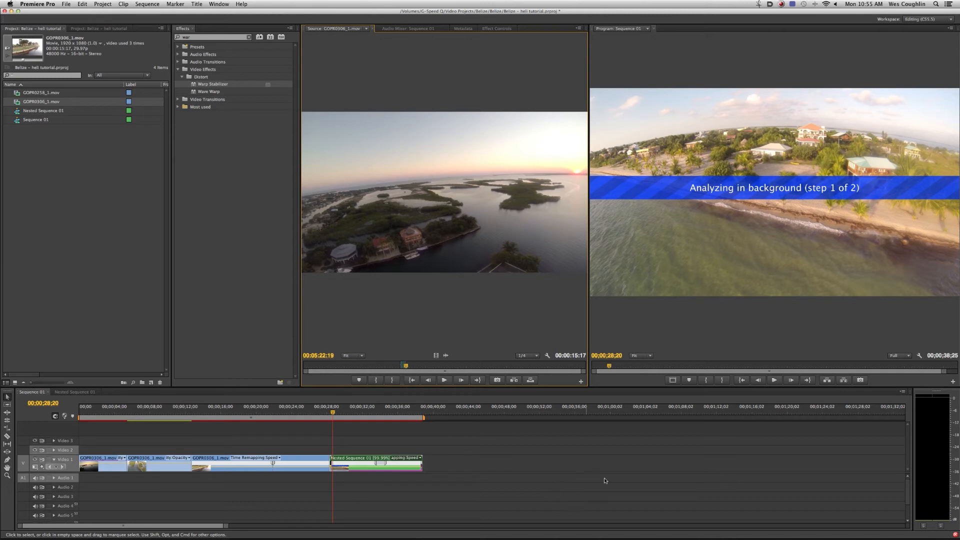
left_click(305, 425)
left_click_drag(473, 440, 406, 470)
- Search the effects for "looks", apply the Magic Bullet Looks effect to the nested clip, and show its effect settings
left_click(173, 44)
type("f")
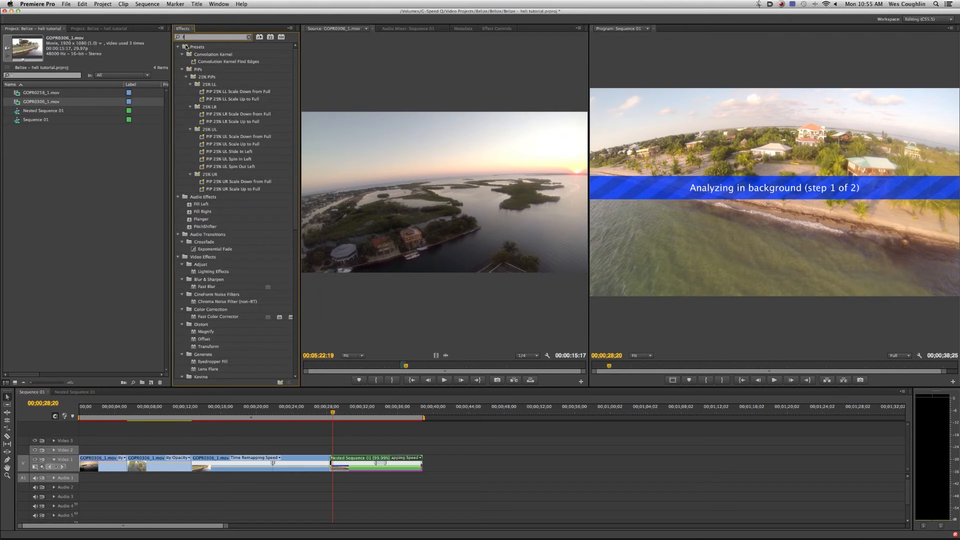
key("BackSpace")
type("looks")
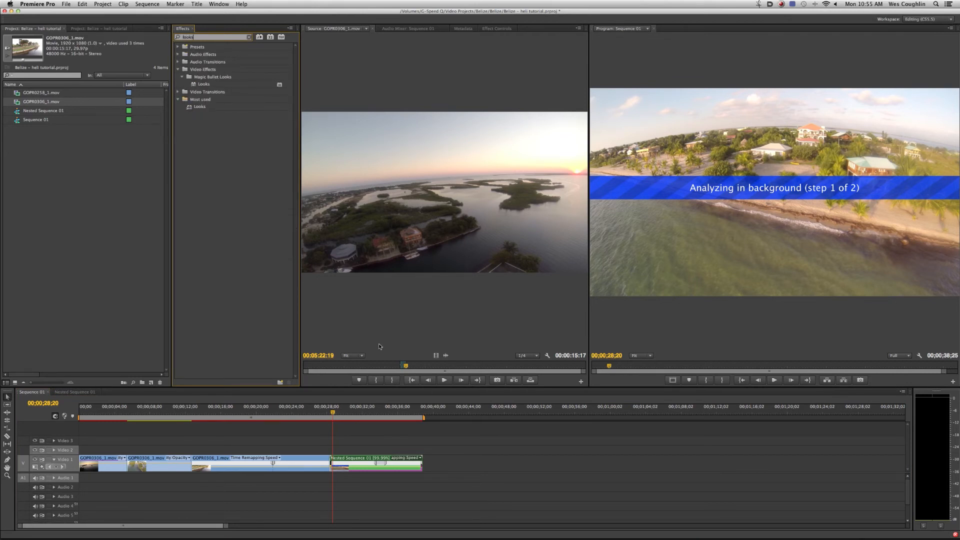
left_click(197, 85)
left_click_drag(196, 86, 368, 464)
left_click(408, 28)
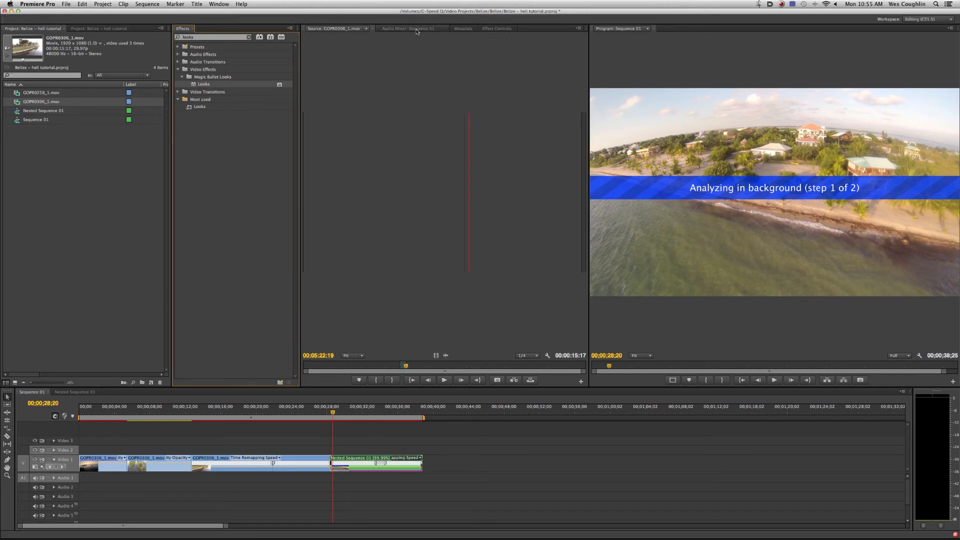
left_click(465, 29)
left_click(507, 29)
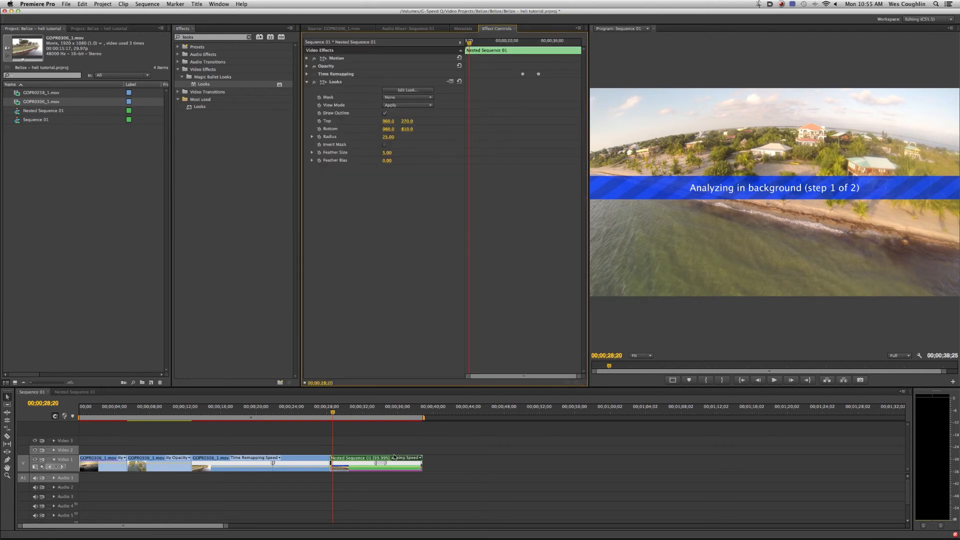
- Move the playhead to 00;00;30;14 and open the nested clip's look for editing in Magic Bullet Looks
left_click_drag(345, 421, 349, 418)
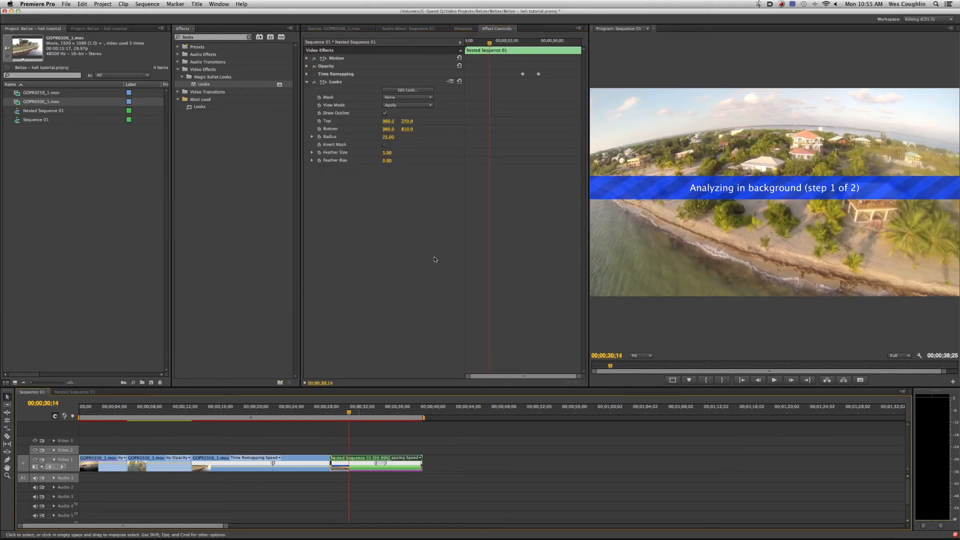
left_click(411, 91)
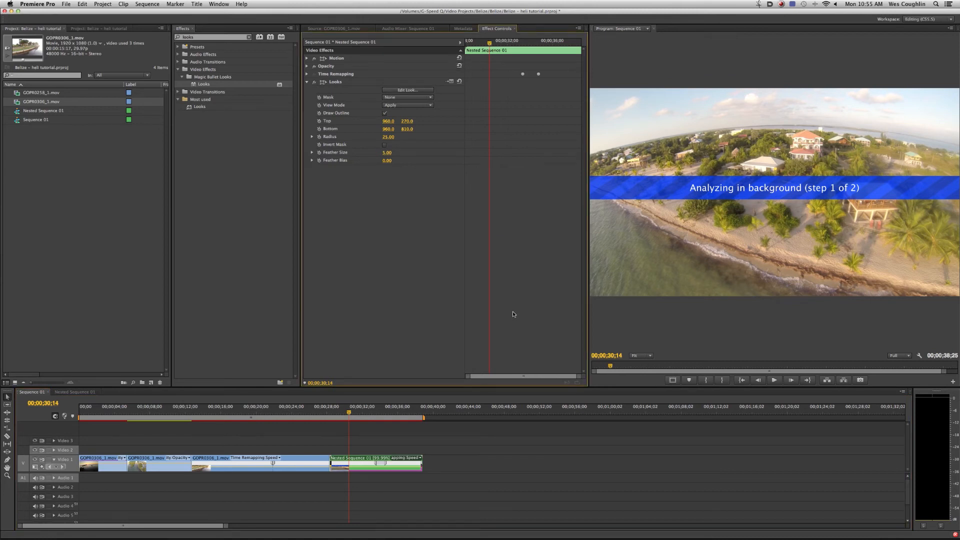
left_click(420, 94)
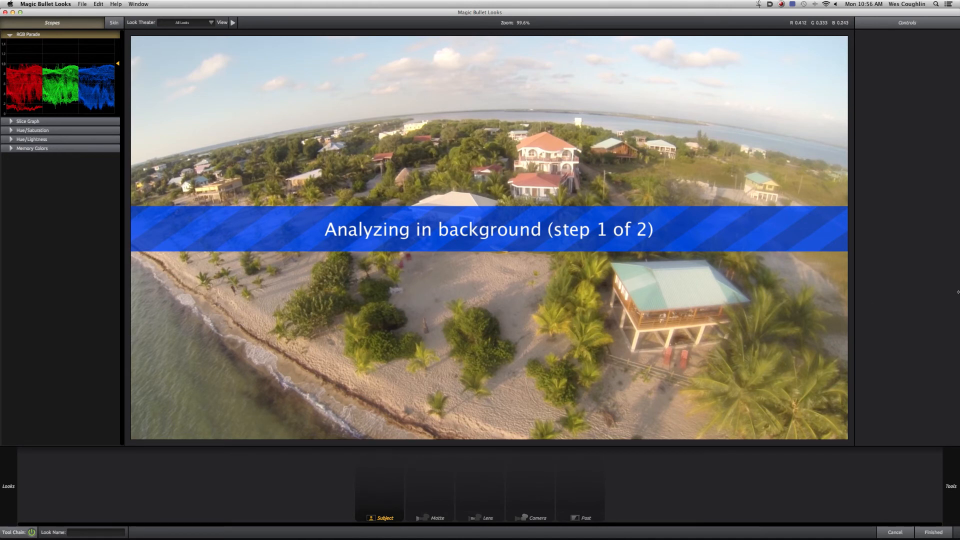
- Add the Lens Distortion tool to the look's Lens stage and lower its Distortion value to straighten the curved horizon
mouse_move(957, 291)
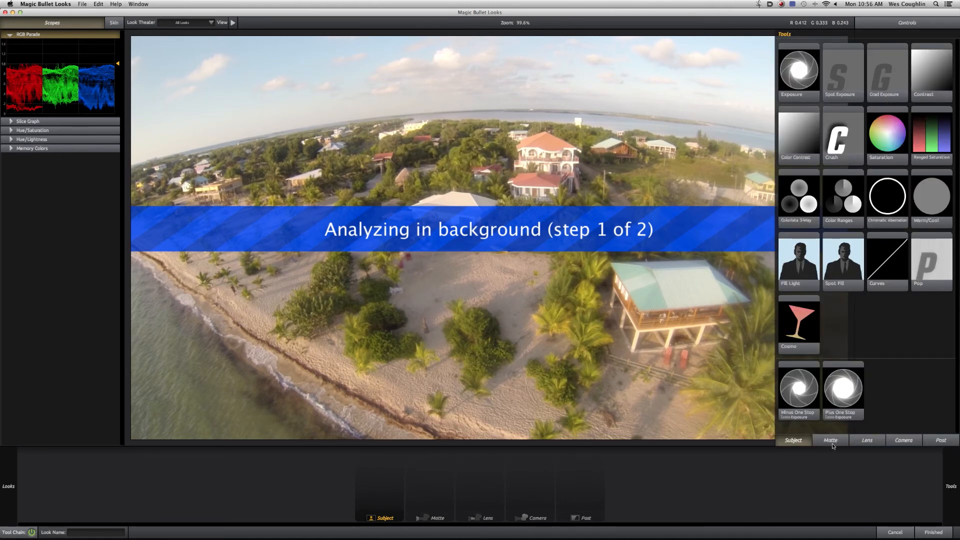
left_click(867, 440)
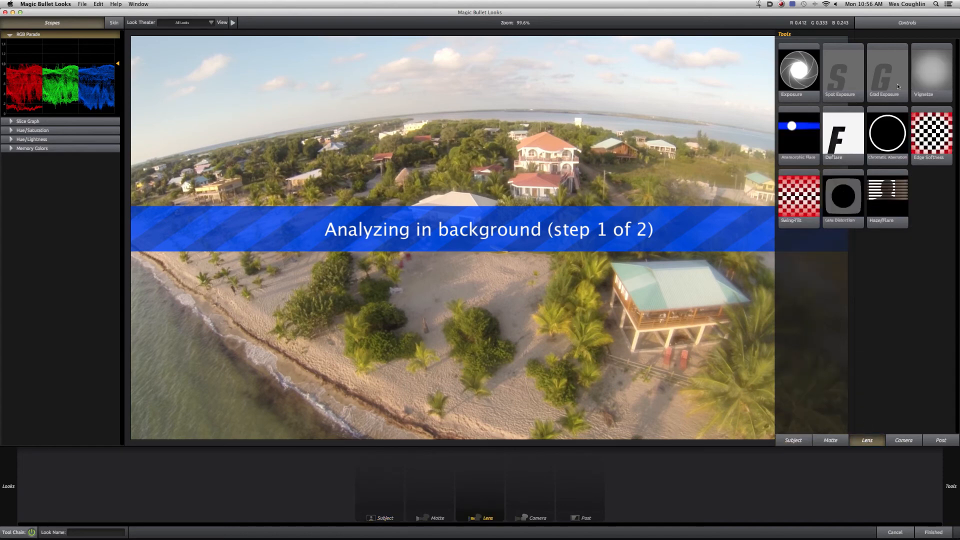
mouse_move(850, 194)
left_click_drag(849, 194, 525, 247)
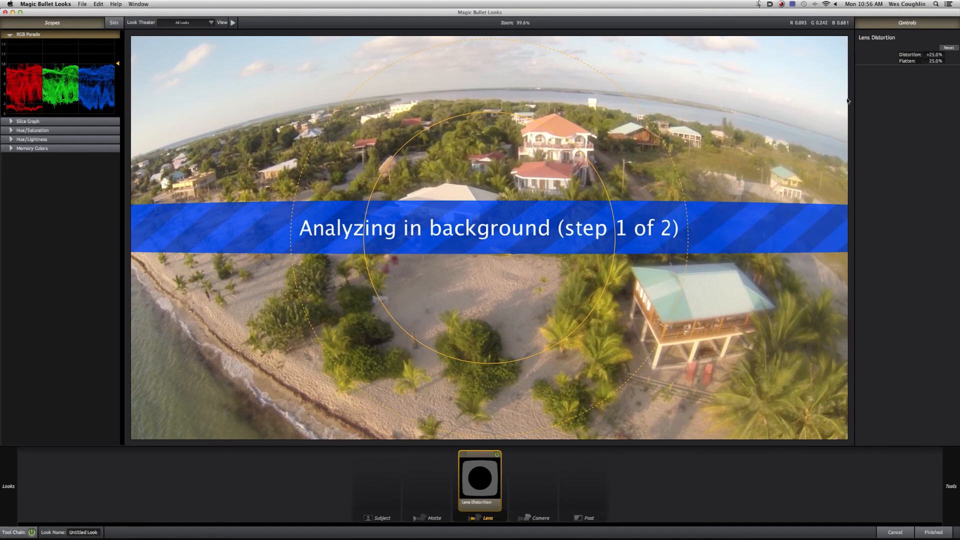
left_click_drag(934, 55, 903, 55)
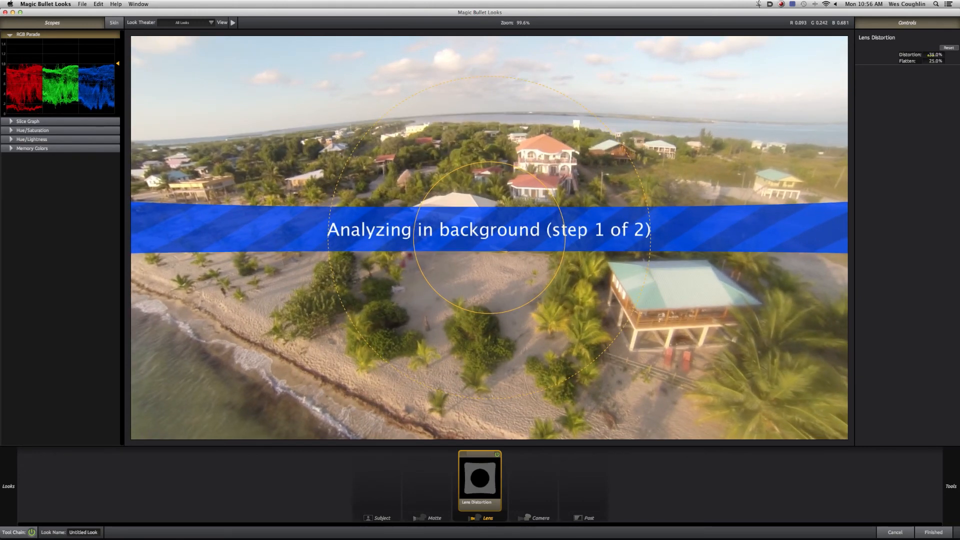
- Set the Lens Distortion tool's Distortion value to -25%
left_click_drag(934, 54, 936, 55)
double_click(934, 55)
type("-25")
key("Return")
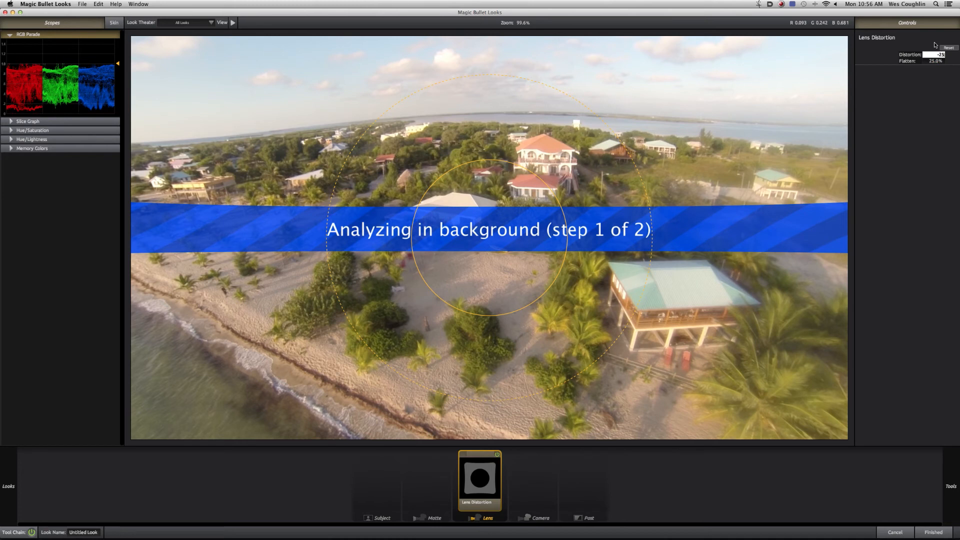
- Compare the image with and without the Lens Distortion correction by switching the tool off and on repeatedly
left_click(497, 454)
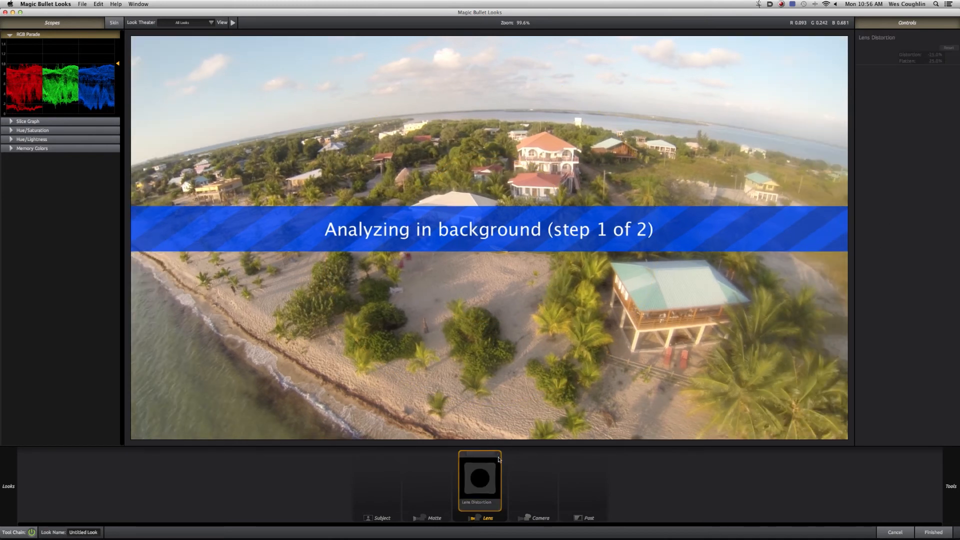
left_click(497, 455)
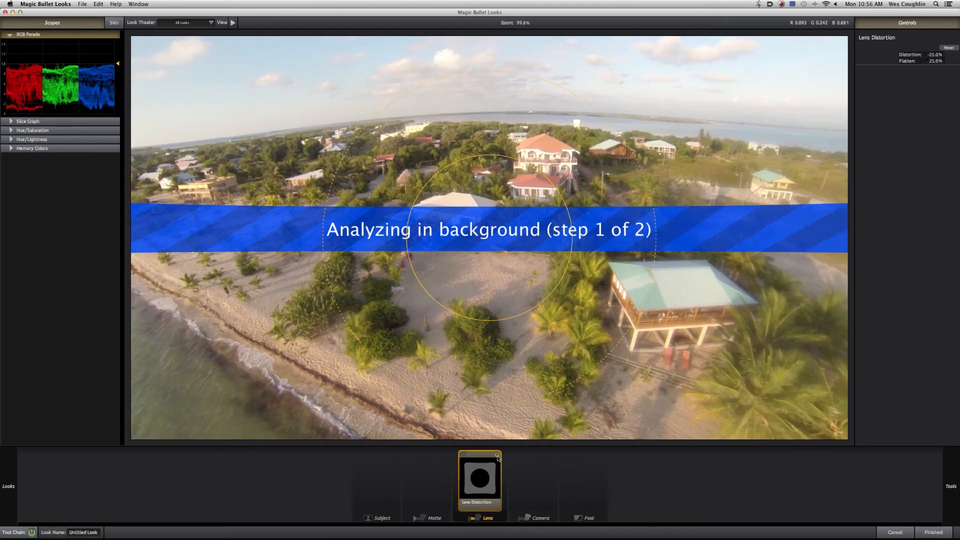
left_click(497, 454)
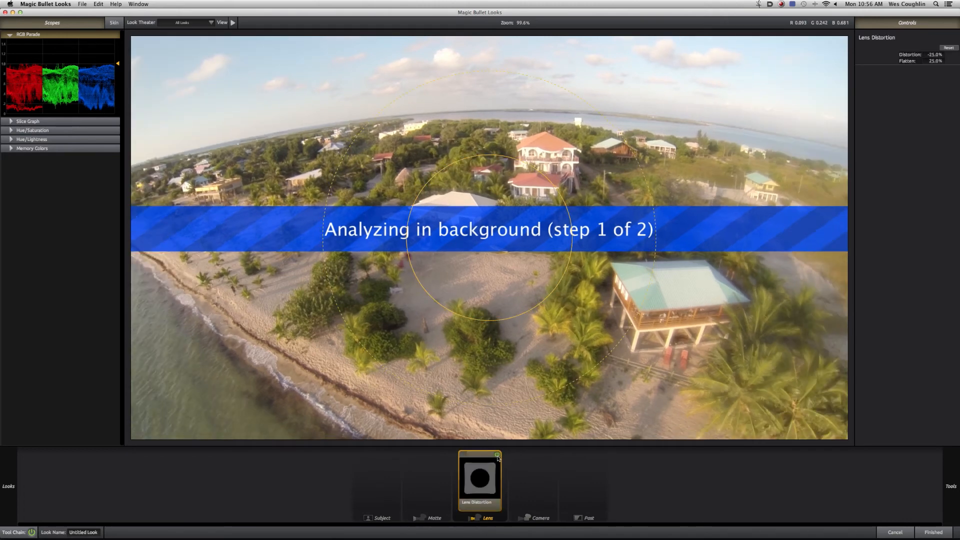
left_click(498, 455)
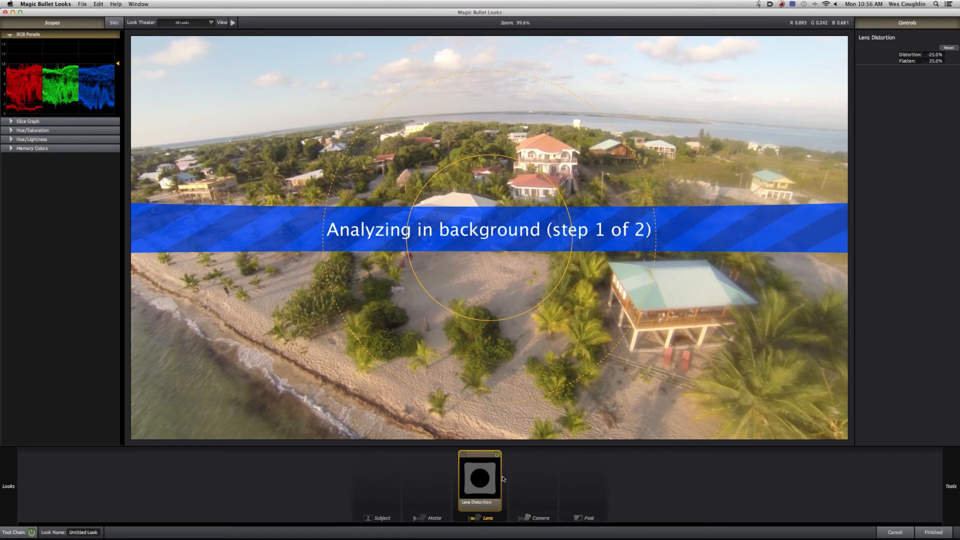
left_click(497, 454)
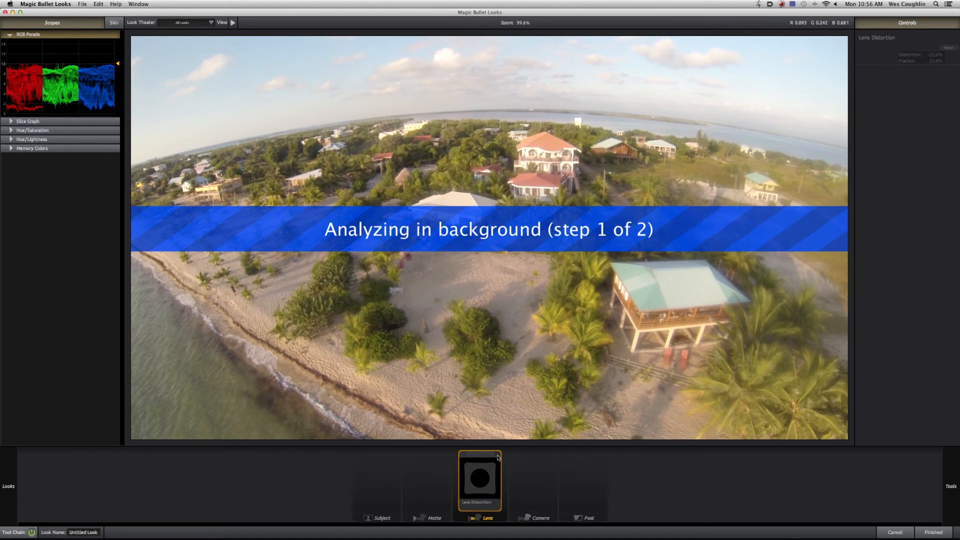
left_click(498, 455)
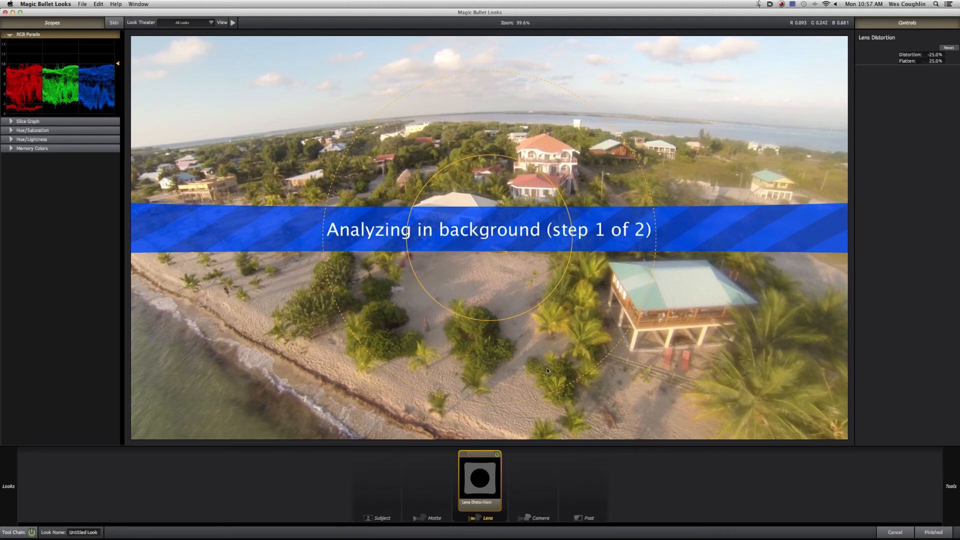
- Look over the preset looks library with the scopes hidden, and bring the scopes back
left_click(69, 25)
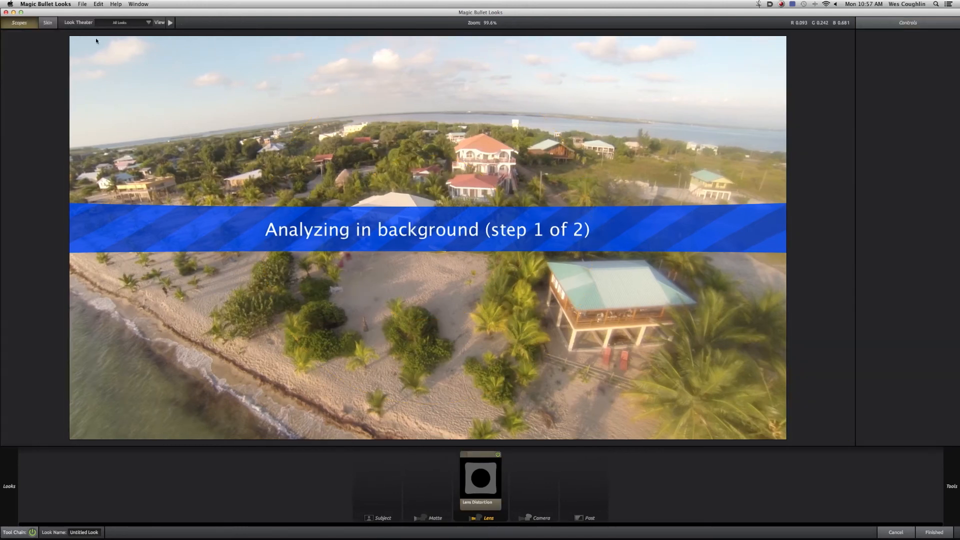
left_click(18, 24)
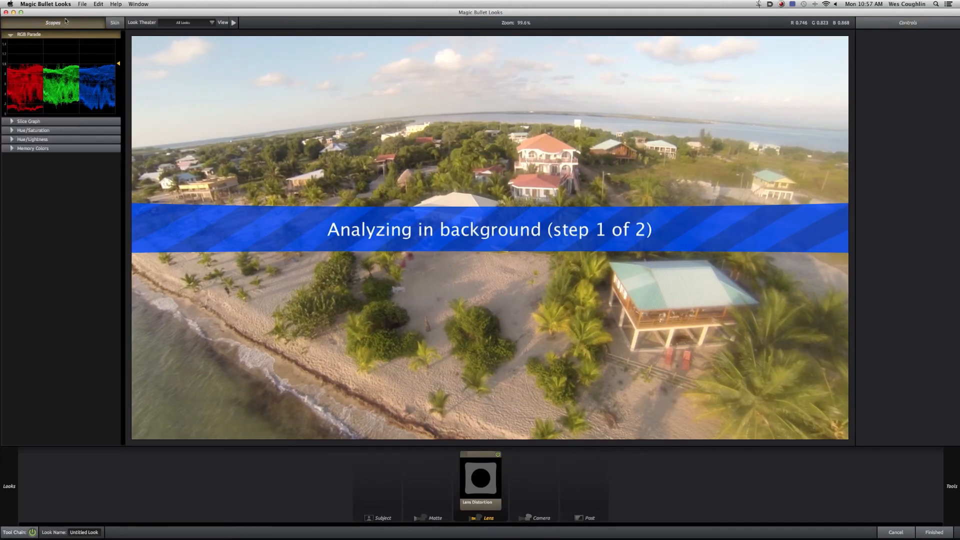
left_click(59, 25)
mouse_move(2, 129)
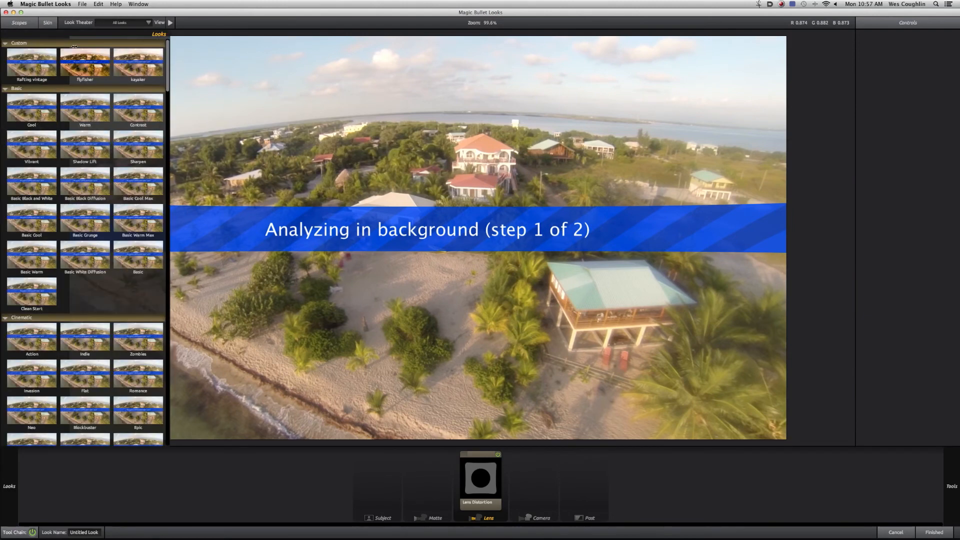
left_click(20, 23)
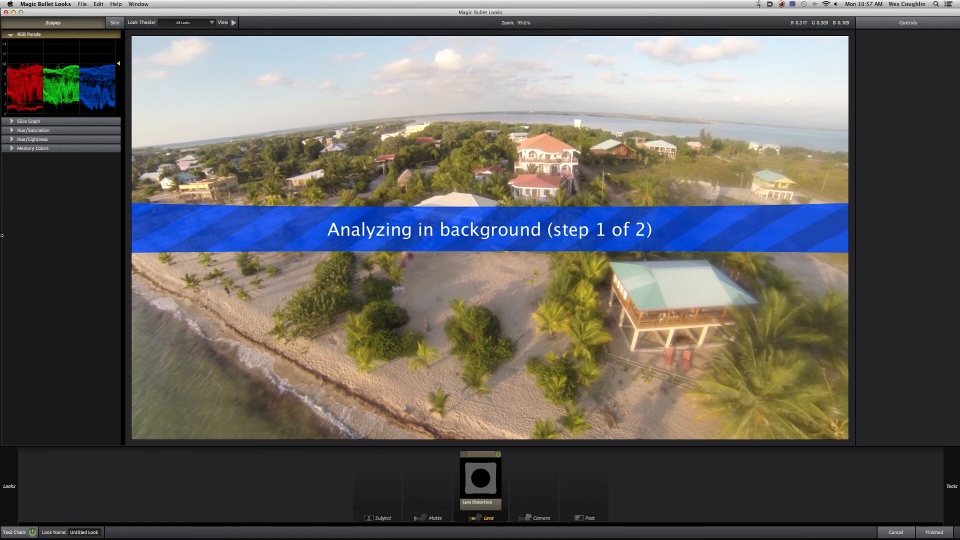
- Try the Zombies preset from the Cinematic looks, undo it, and show the scopes again
left_click(90, 23)
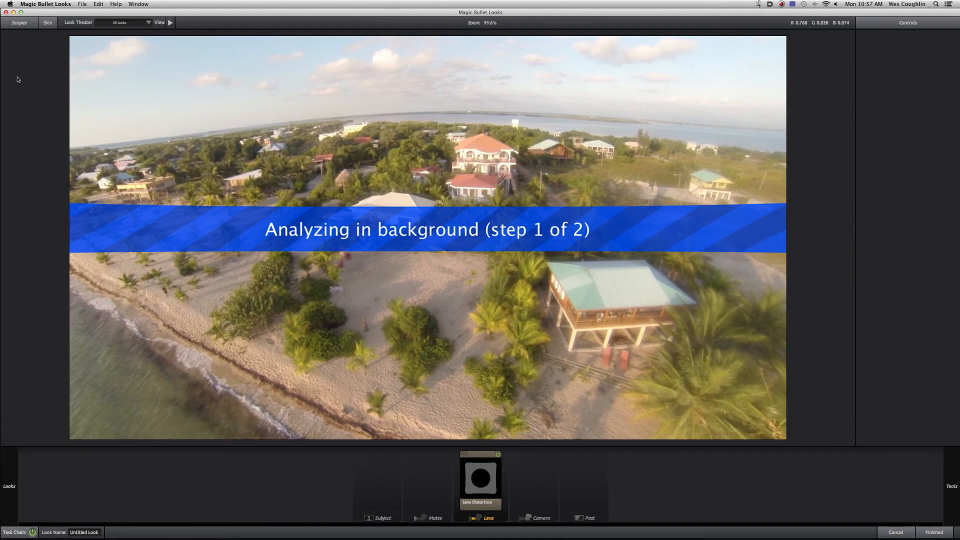
mouse_move(5, 85)
mouse_move(2, 209)
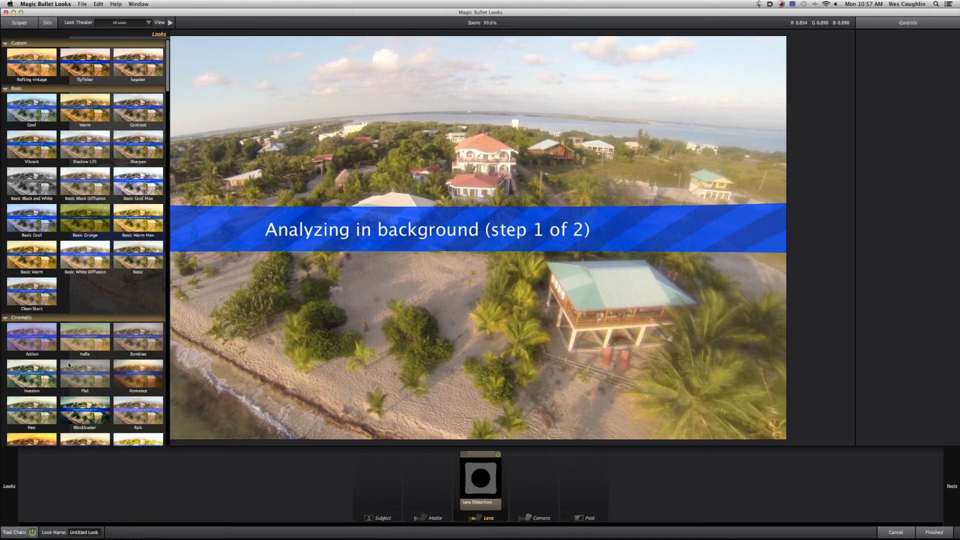
left_click(143, 342)
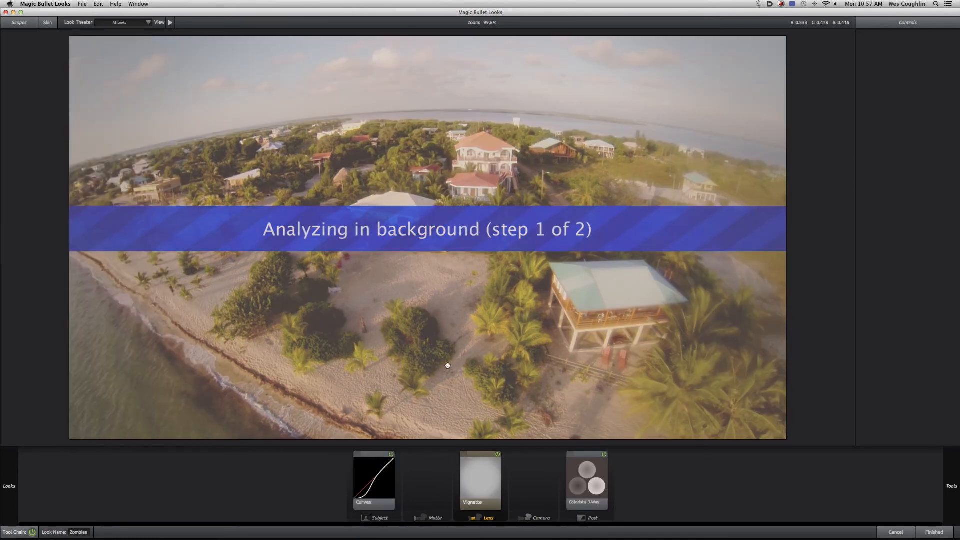
key("super+z")
left_click(38, 23)
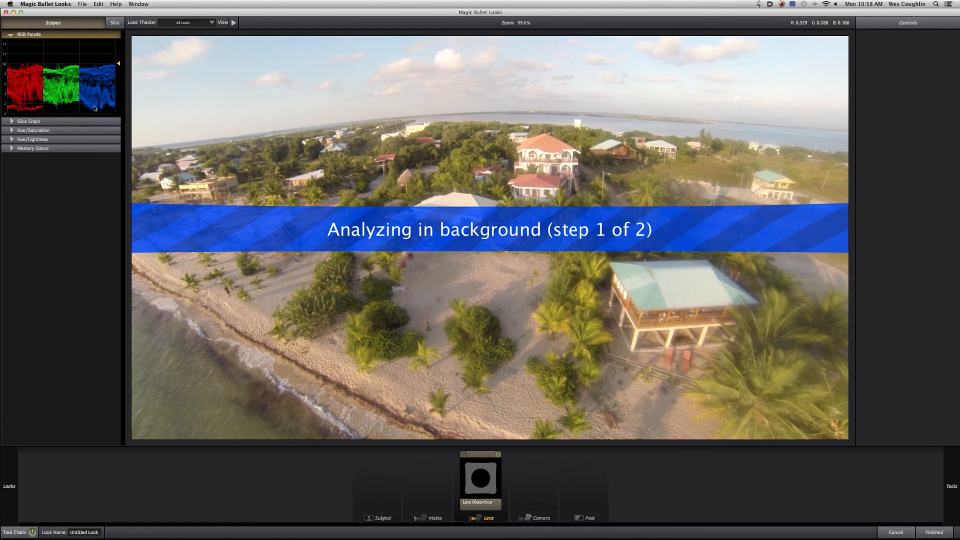
- Add the Colorista 3-Way tool to the look's Post stage
mouse_move(958, 281)
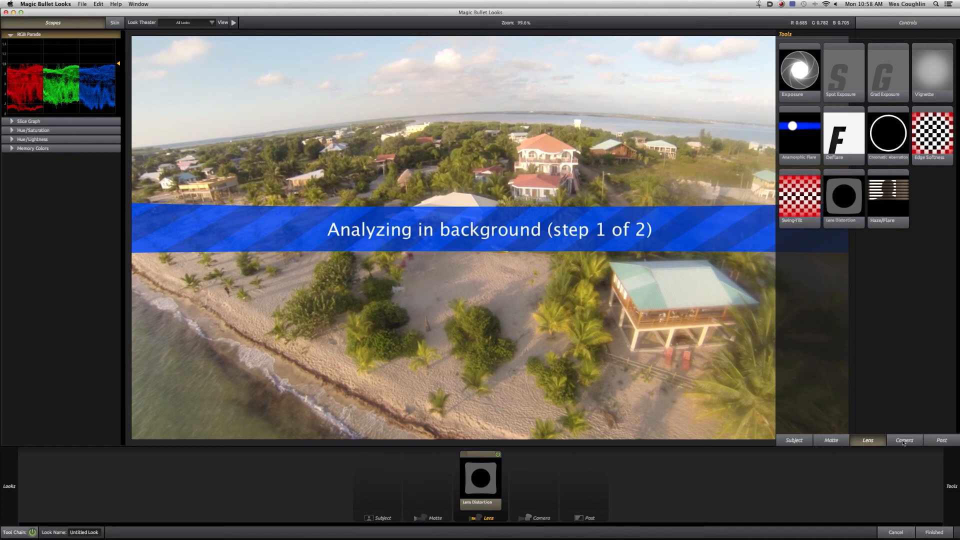
left_click(932, 445)
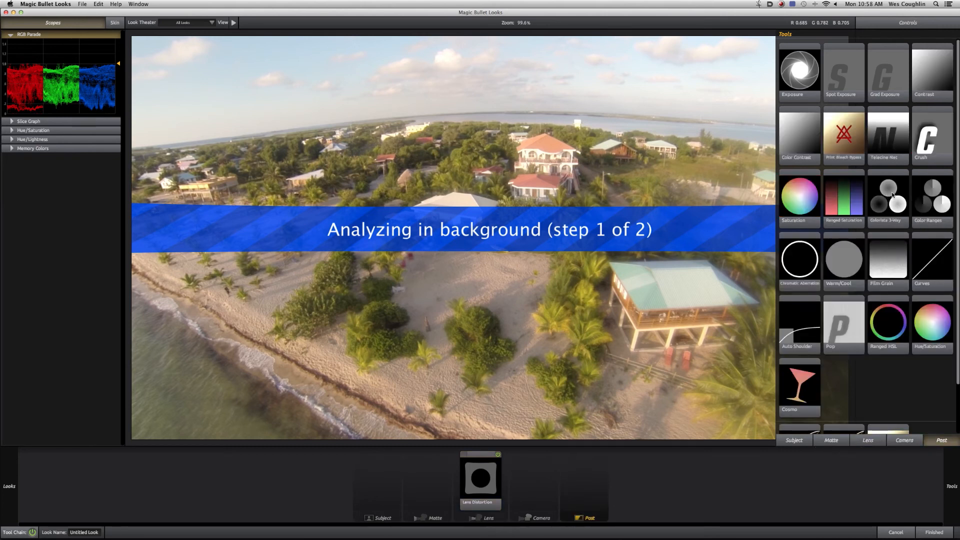
left_click_drag(894, 202, 612, 245)
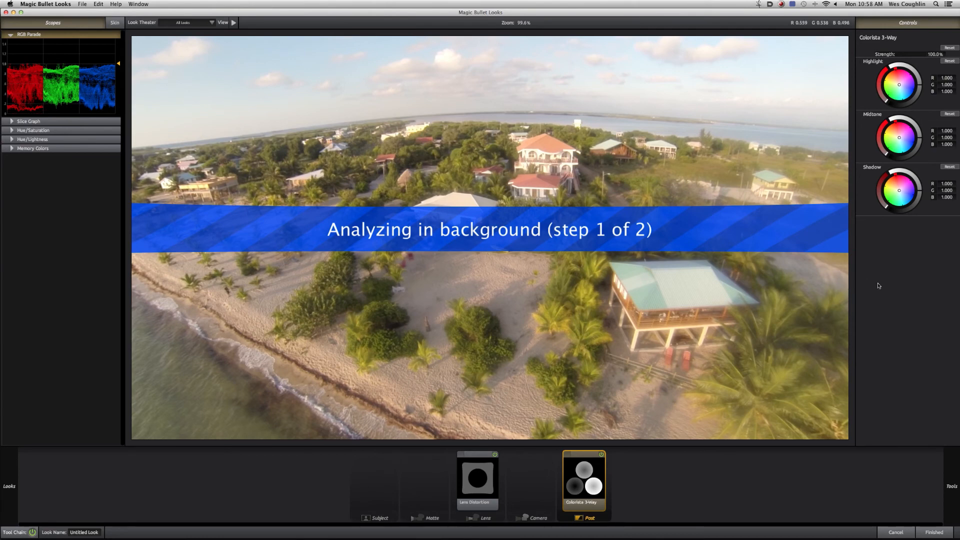
- Warm the highlights, darken the midtones to about 0.83, and darken and cool the shadows in Colorista 3-Way, comparing the grade with the ungraded image
mouse_move(913, 188)
left_click_drag(920, 190, 920, 193)
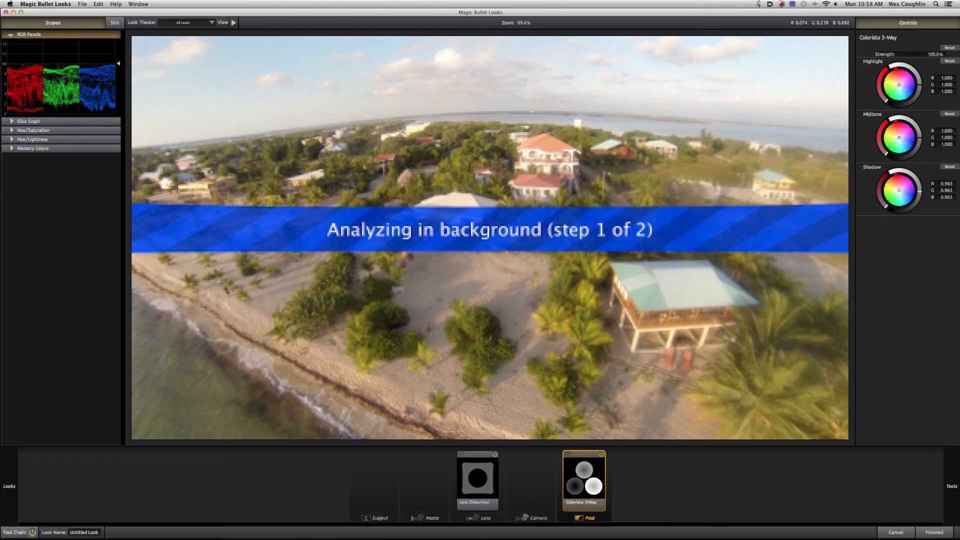
left_click_drag(916, 88, 920, 84)
left_click_drag(920, 138, 920, 142)
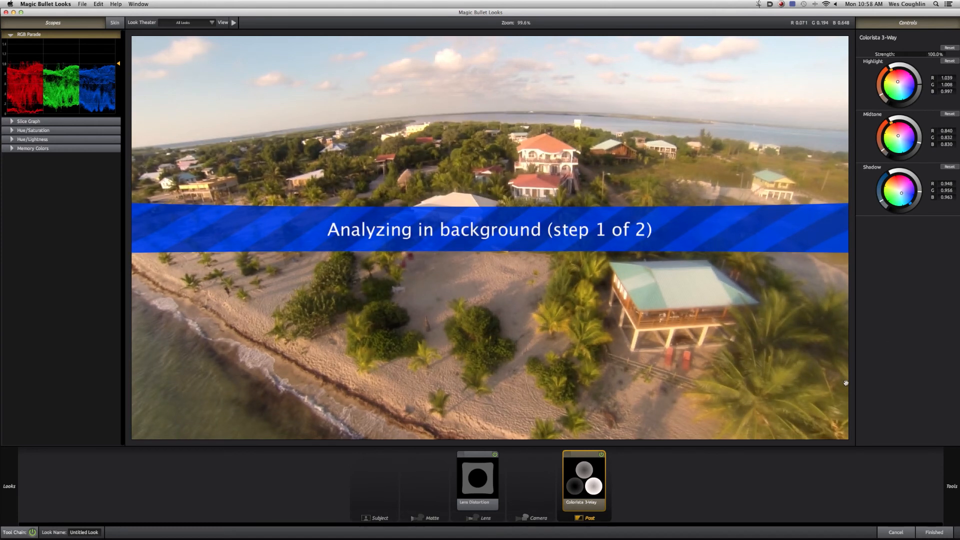
left_click(602, 455)
left_click(601, 455)
- Look through the remaining Post tools, finish the look, and return to Premiere Pro
mouse_move(958, 250)
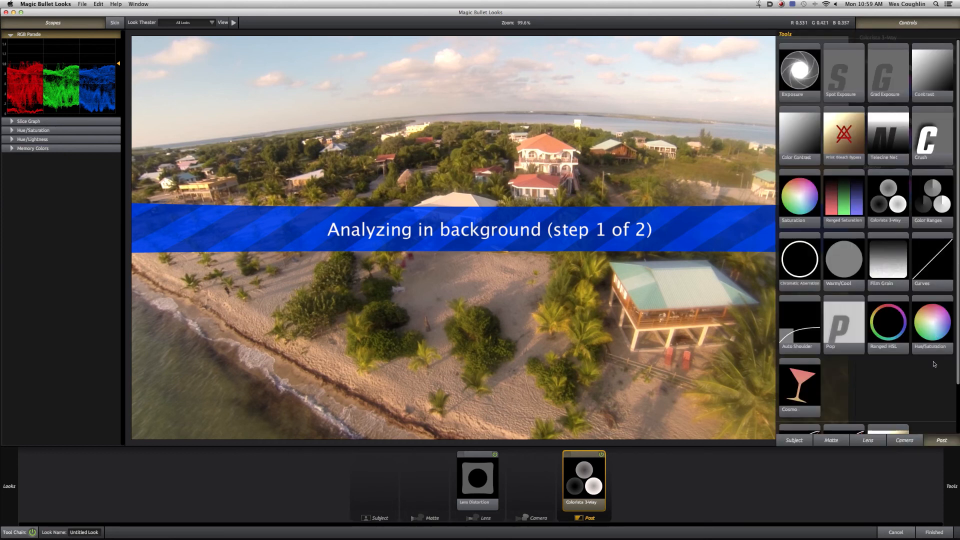
scroll(956, 403, "down", 2)
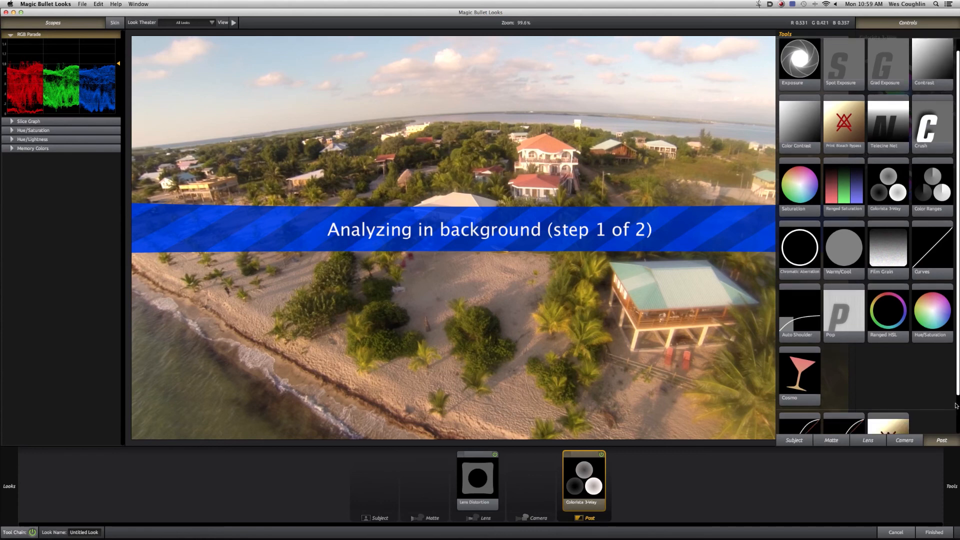
scroll(956, 405, "down", 3)
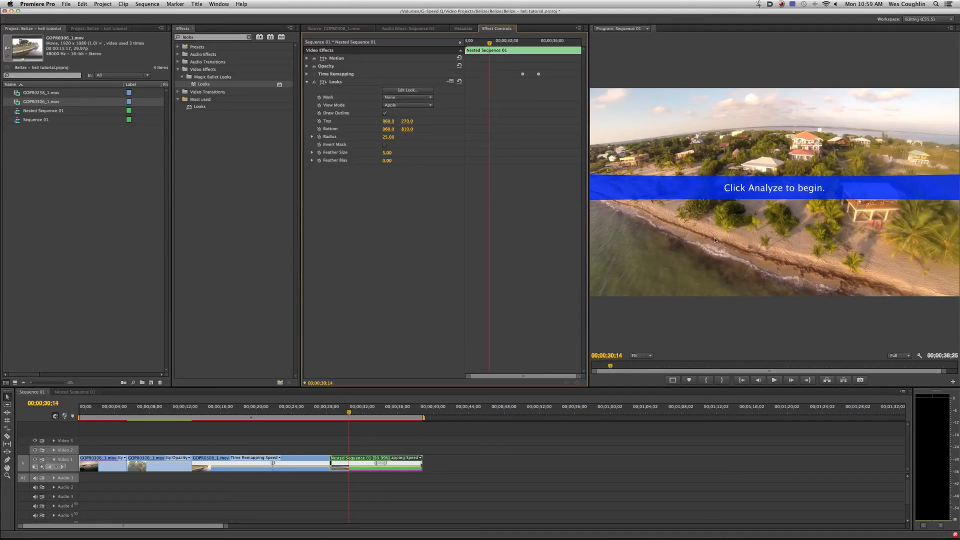
- Compare the nested clip with and without the Looks effect by switching it off and on
left_click(314, 81)
left_click(314, 81)
left_click(315, 81)
left_click(315, 81)
left_click(315, 81)
left_click(315, 82)
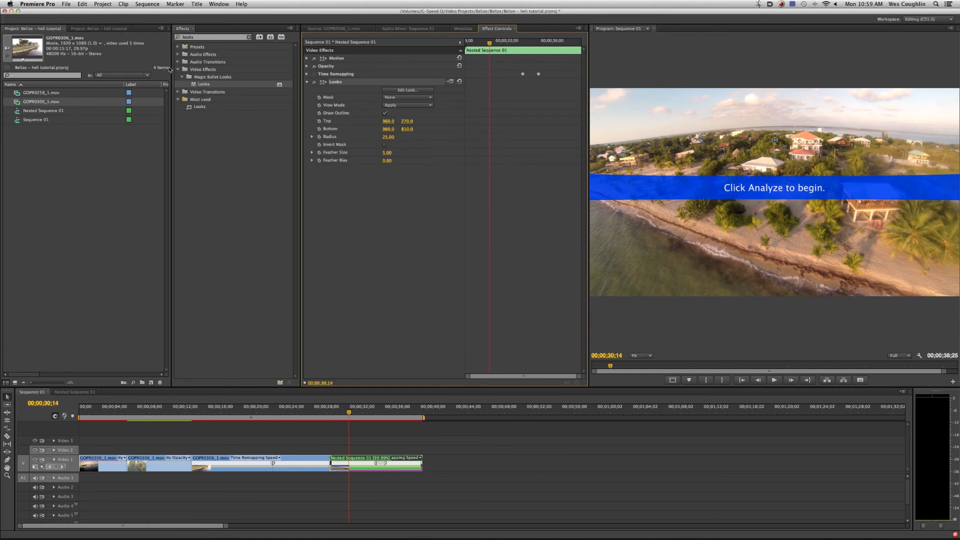
- Search the effects for "uns" and apply Unsharp Mask to the nested clip
left_click(190, 38)
double_click(201, 37)
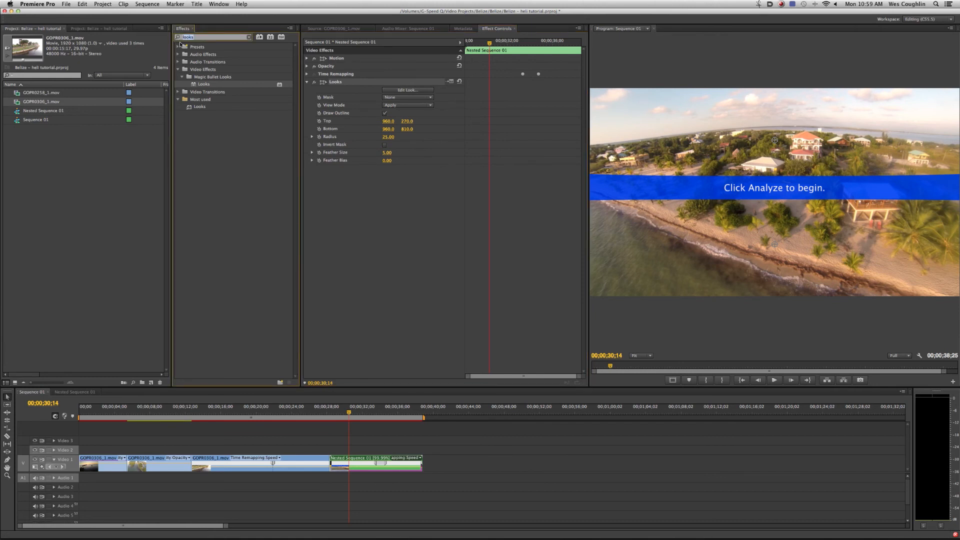
type("uns")
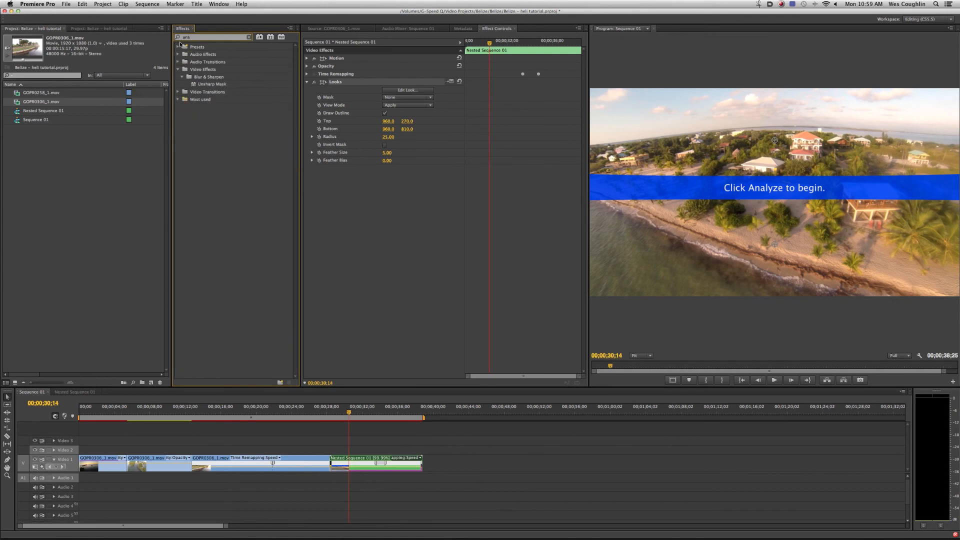
left_click_drag(212, 84, 390, 470)
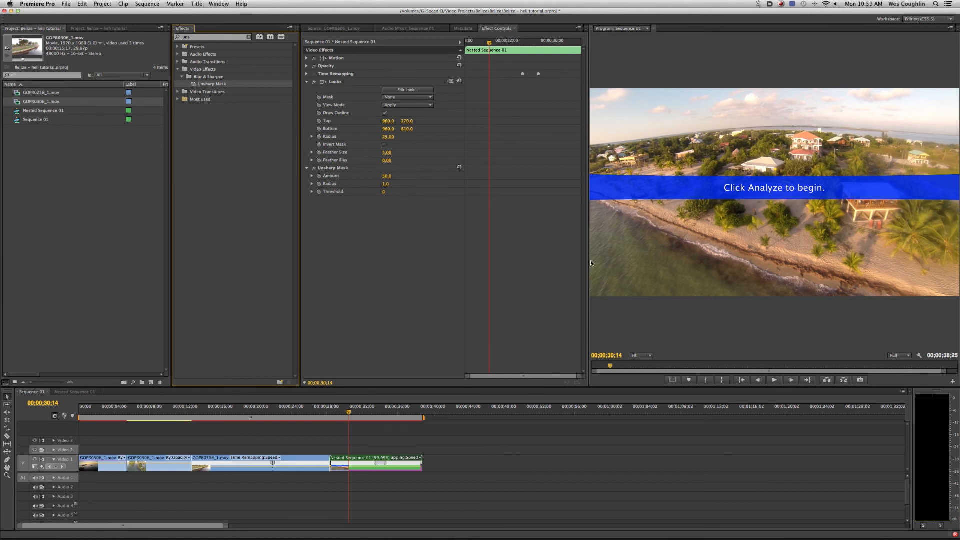
- Enlarge the Program monitor and set the Unsharp Mask Amount to 70
left_click_drag(591, 261, 508, 265)
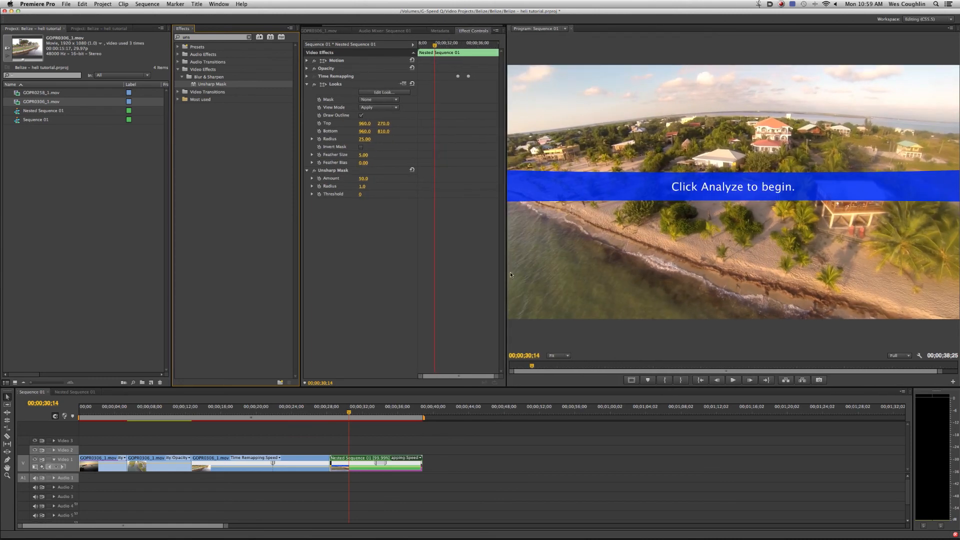
mouse_move(361, 178)
left_mouse_down()
mouse_move(380, 181)
mouse_move(363, 180)
left_mouse_up()
left_click(364, 179)
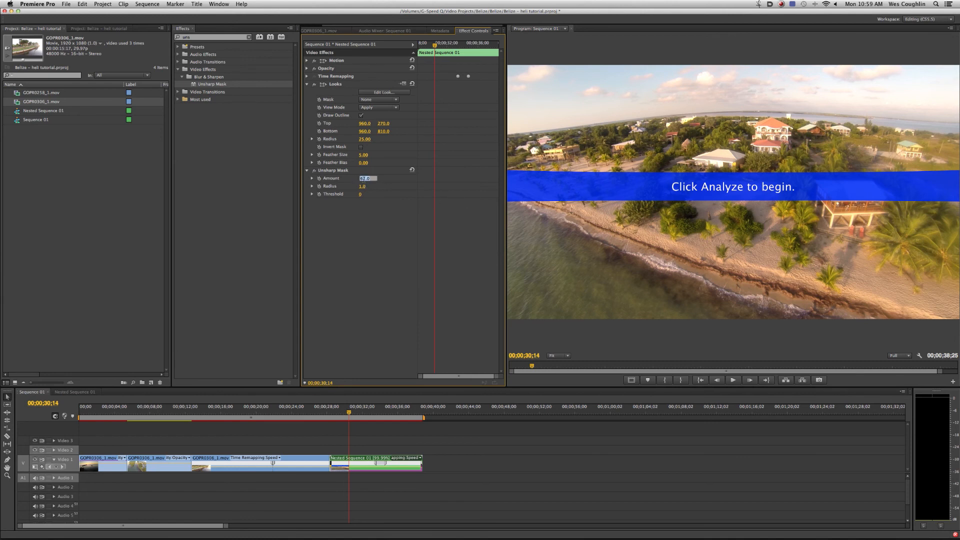
type("70")
key("Return")
- Collapse the Looks and Unsharp Mask settings and select both effects on the nested clip
left_click(307, 84)
left_click(307, 93)
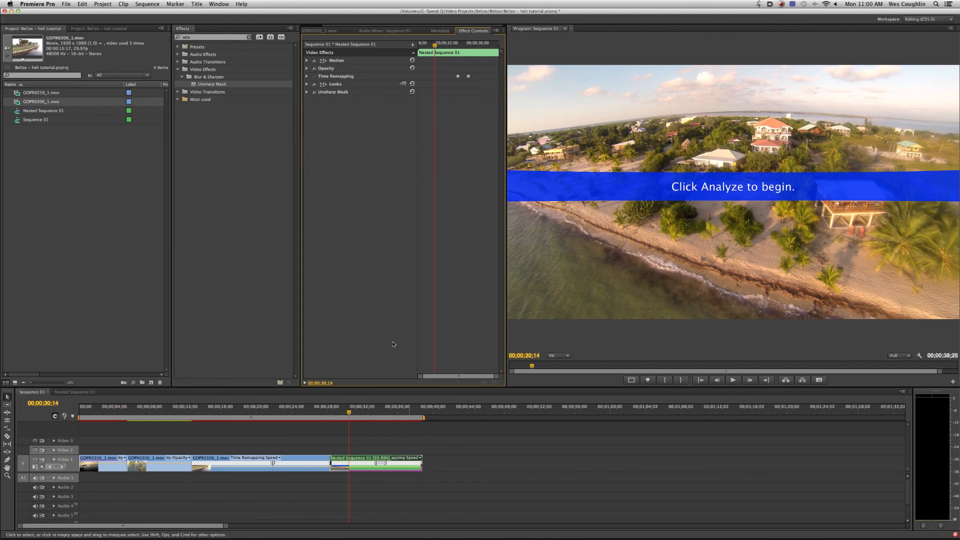
left_click(341, 91)
left_click(342, 84)
left_click(344, 92)
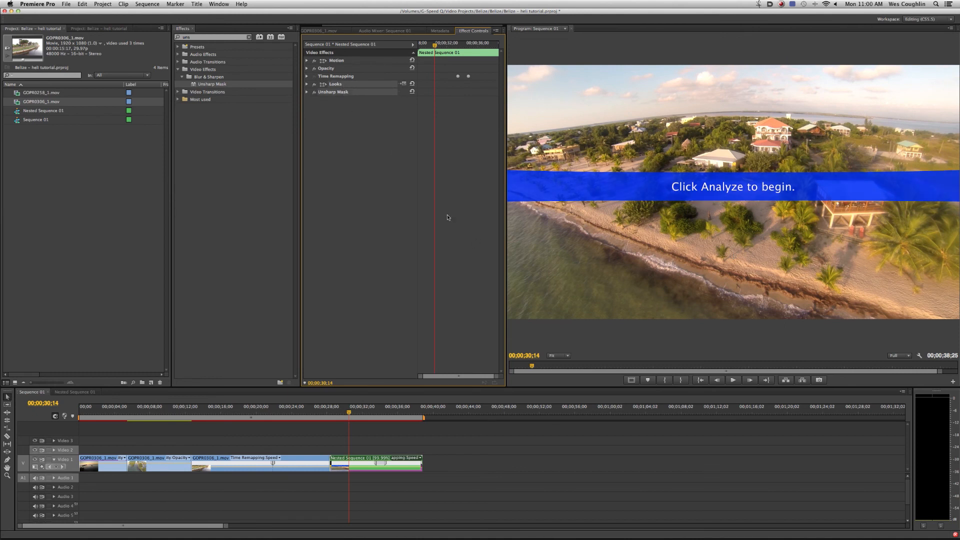
left_click_drag(275, 429, 122, 460)
left_click(441, 452)
left_click_drag(449, 437, 394, 484)
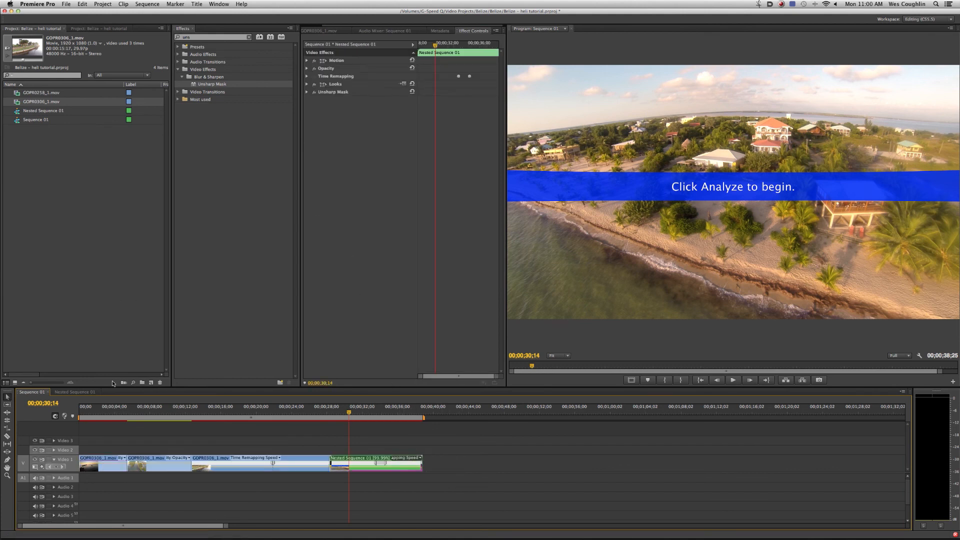
- Create a 1920 x 1080 adjustment layer in the project at 29.97 fps drop-frame with square pixels
left_click(151, 383)
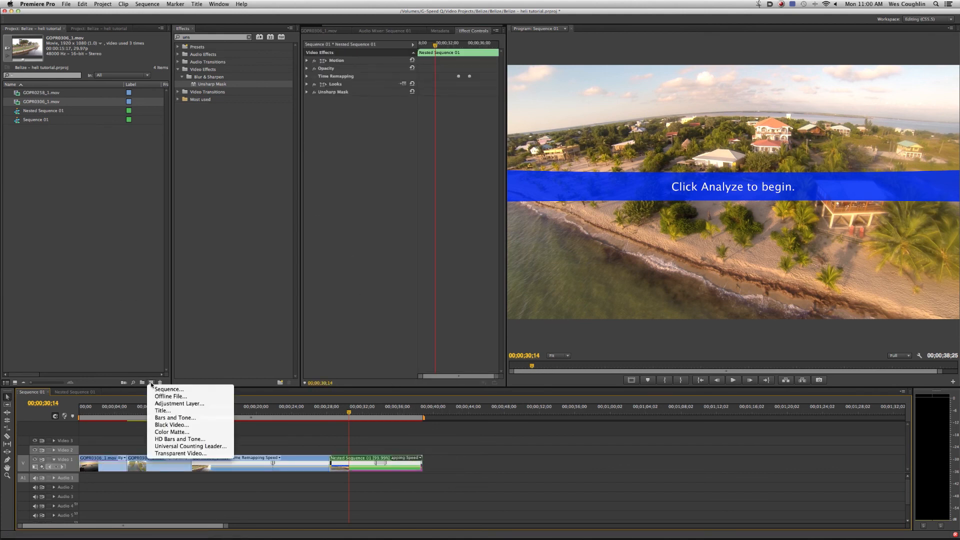
left_click(170, 403)
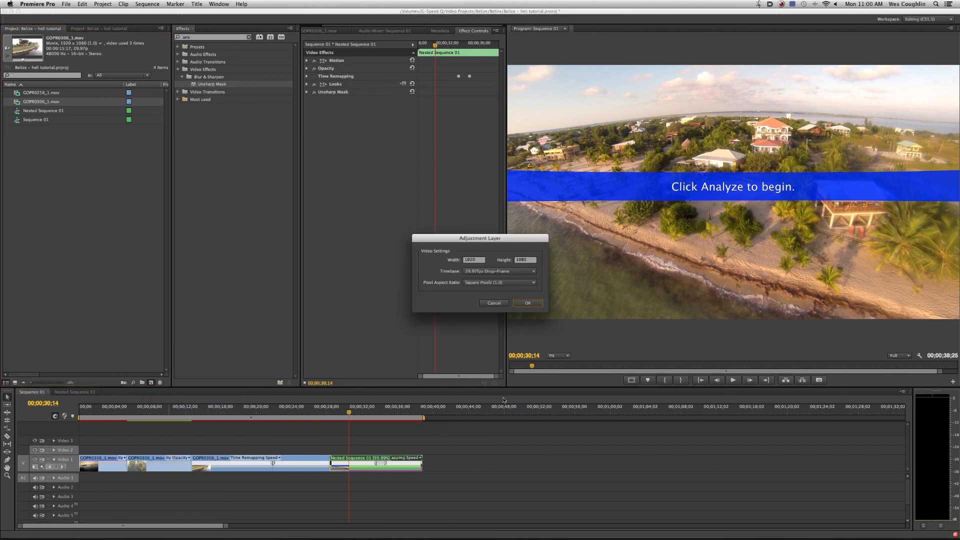
left_click(530, 306)
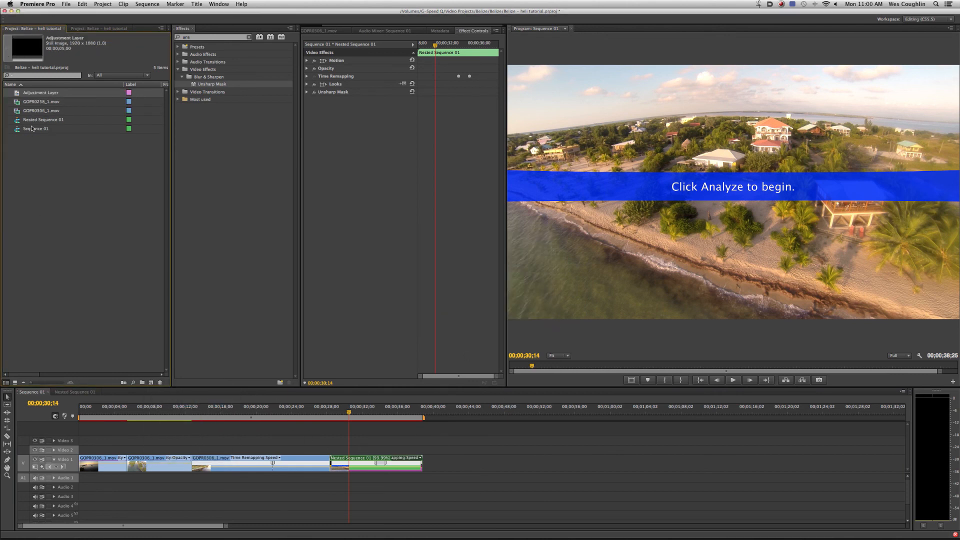
- Place the adjustment layer at the start of Video 2 and extend it to the end of the last clip
left_click_drag(35, 95, 57, 453)
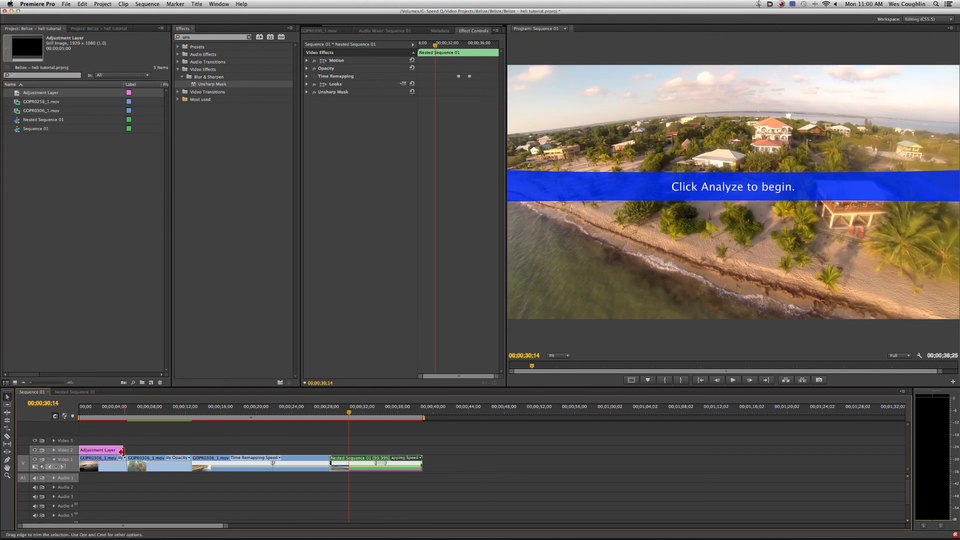
left_click_drag(122, 450, 426, 450)
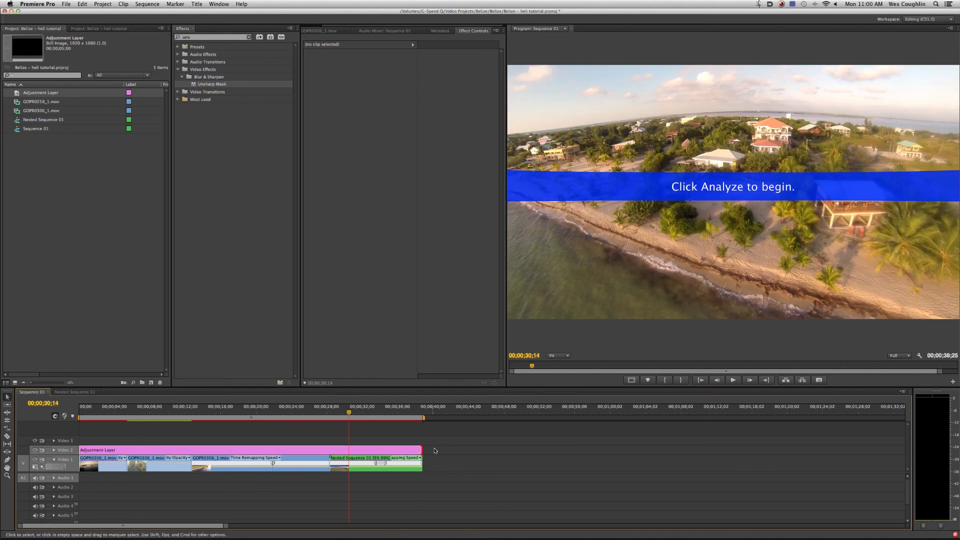
left_click(398, 413)
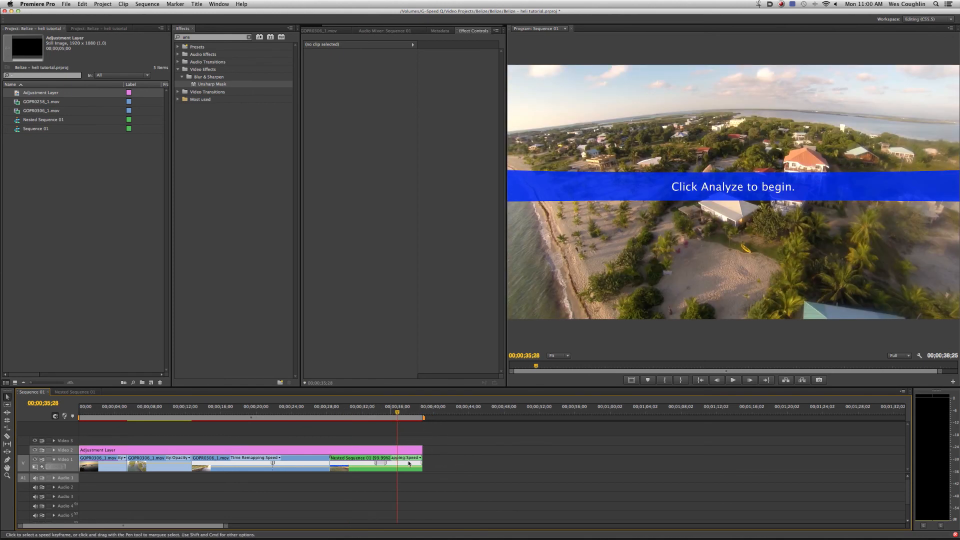
- Paste the copied Looks and Unsharp Mask effects onto the adjustment layer on Video 2
left_click(414, 452)
left_click_drag(452, 464, 417, 474)
left_click(392, 429)
left_click_drag(445, 439, 413, 450)
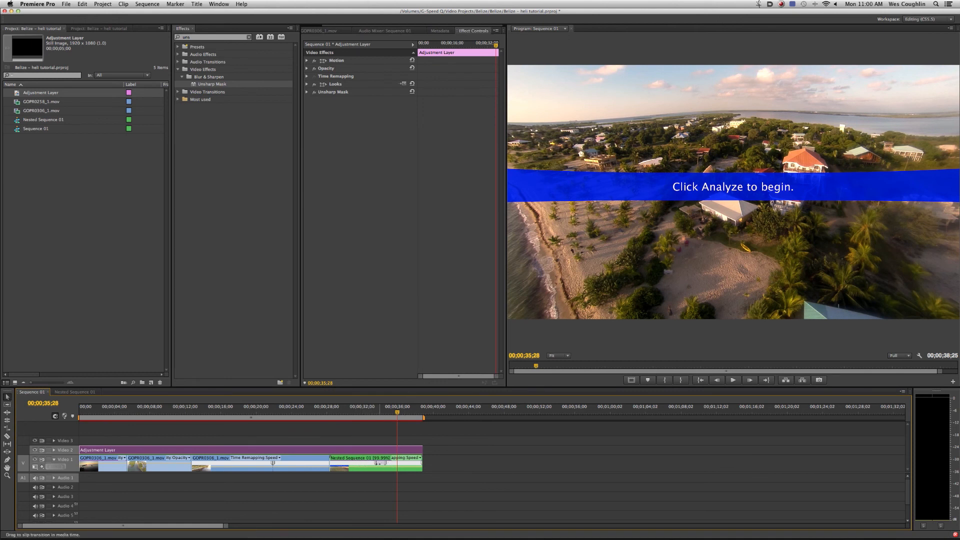
- Turn off Looks and Unsharp Mask on the nested clip on Video 1
left_click(303, 407)
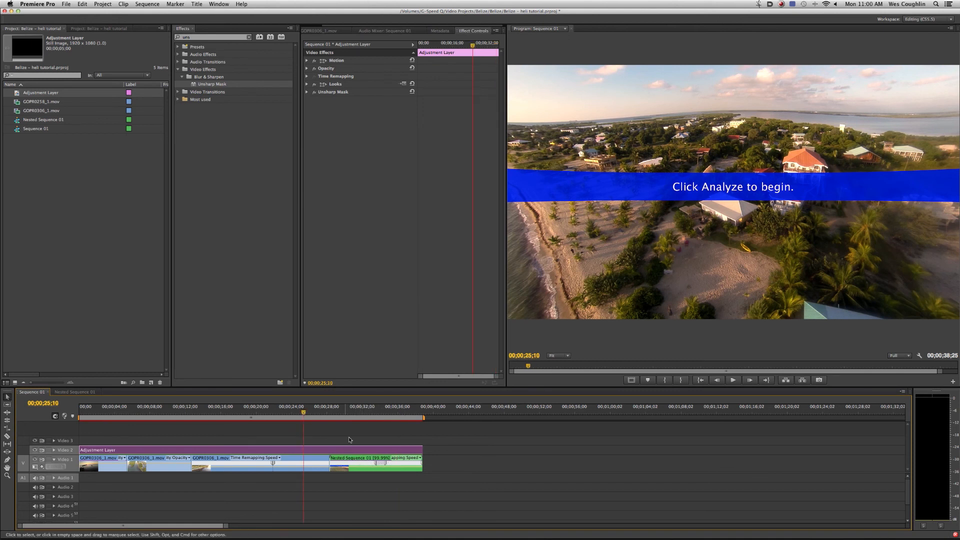
left_click(343, 408)
left_click(351, 450)
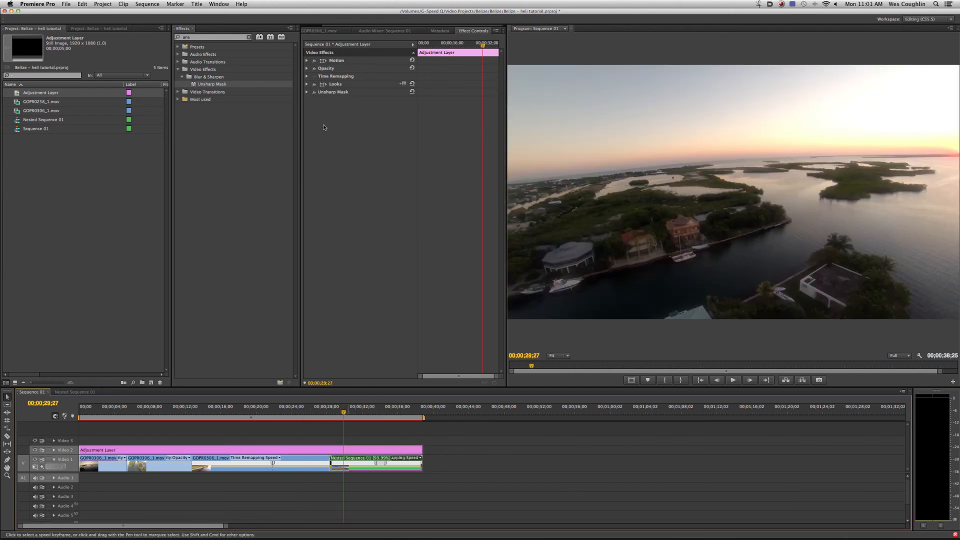
left_click(376, 462)
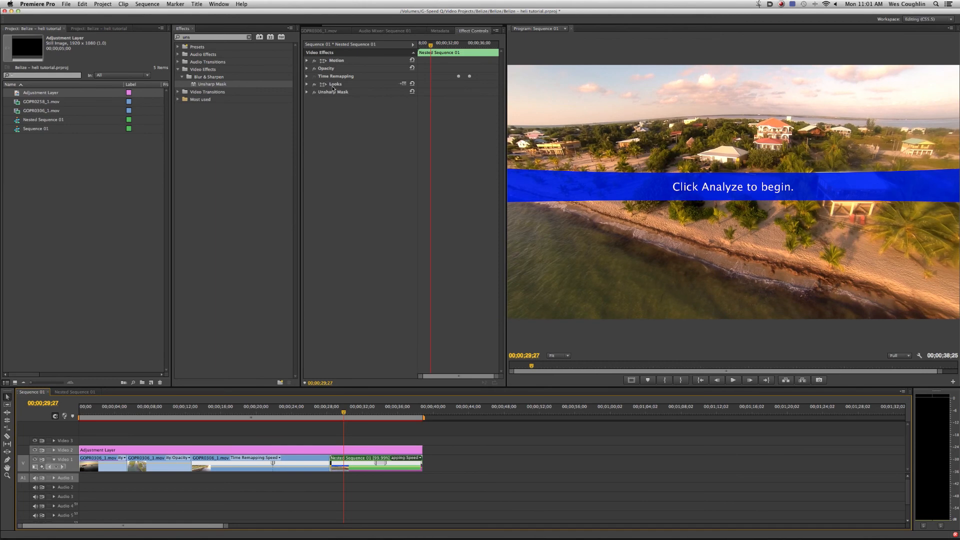
left_click(314, 84)
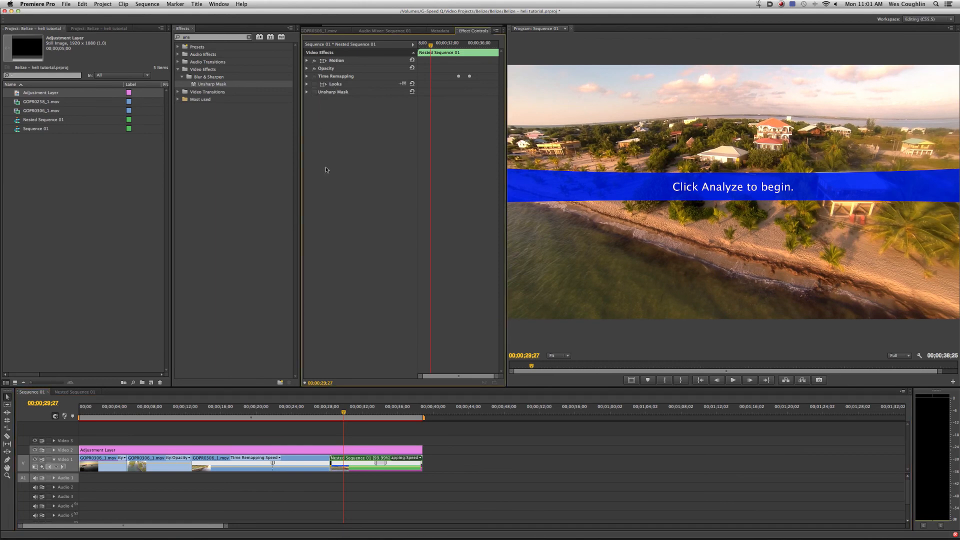
- Hide and show the Video 2 track to compare the footage with and without the adjustment layer's effects
left_click(572, 470)
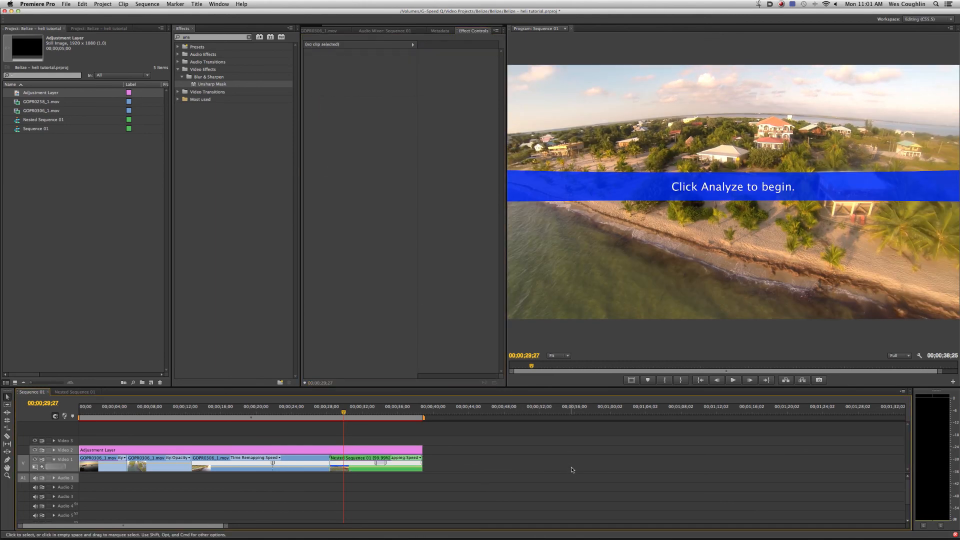
left_click(34, 450)
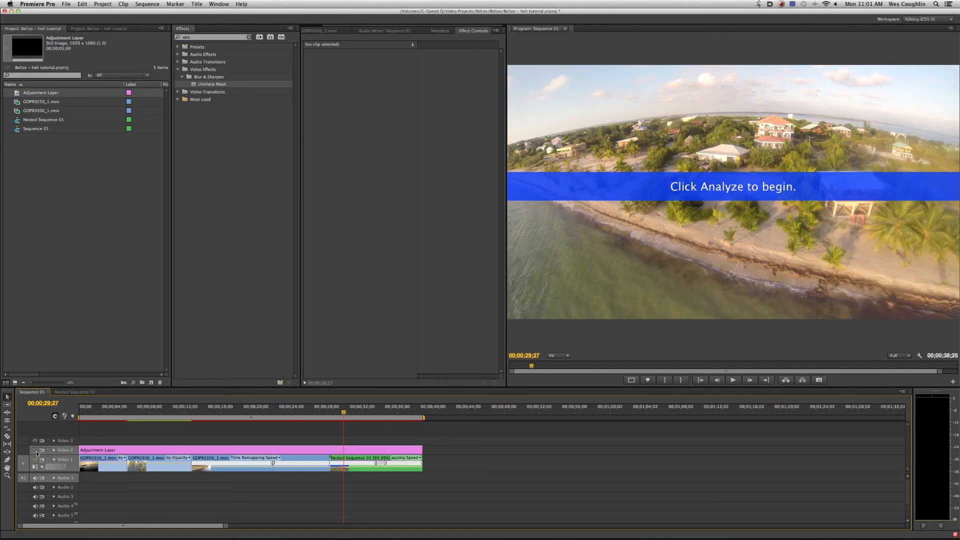
left_click(35, 450)
left_click_drag(428, 448, 417, 445)
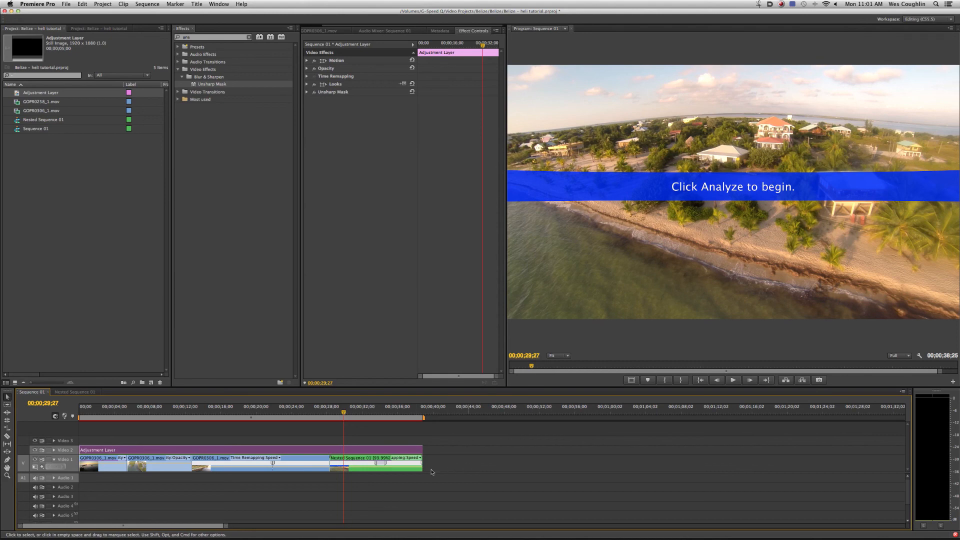
- Turn off the stabilization effect on the clip inside Nested Sequence 01 and return to Sequence 01
left_click_drag(432, 471, 416, 465)
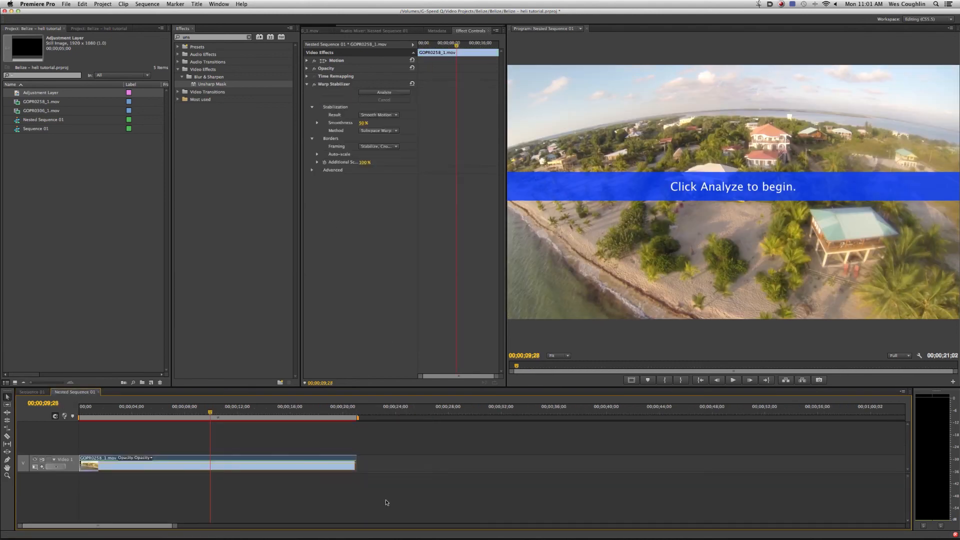
left_click_drag(387, 501, 321, 439)
left_click(315, 84)
left_click(36, 392)
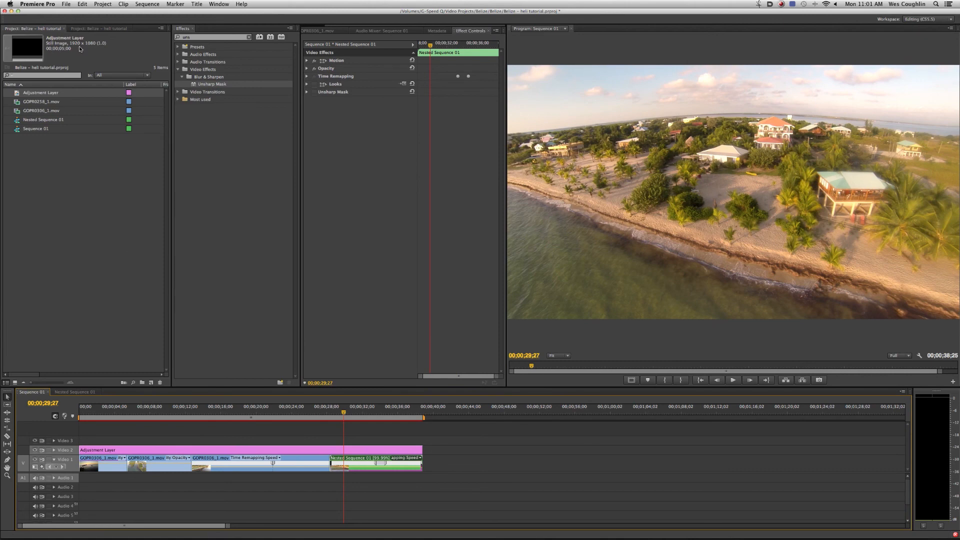
- Open the media export settings for Sequence 01 and enlarge the dialog to show more of the video settings
left_click(66, 4)
left_click(179, 172)
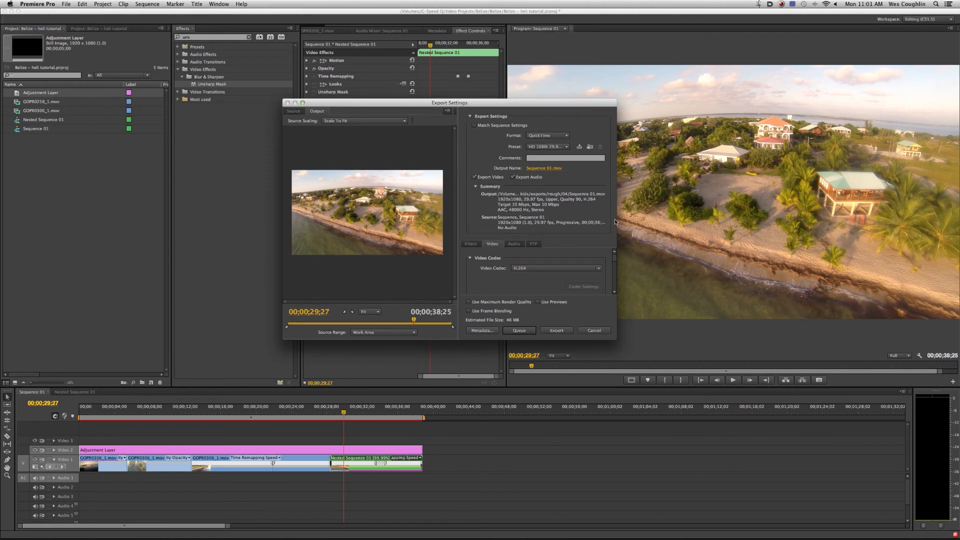
left_click_drag(616, 340, 742, 379)
scroll(744, 273, "down", 5)
scroll(745, 261, "up", 5)
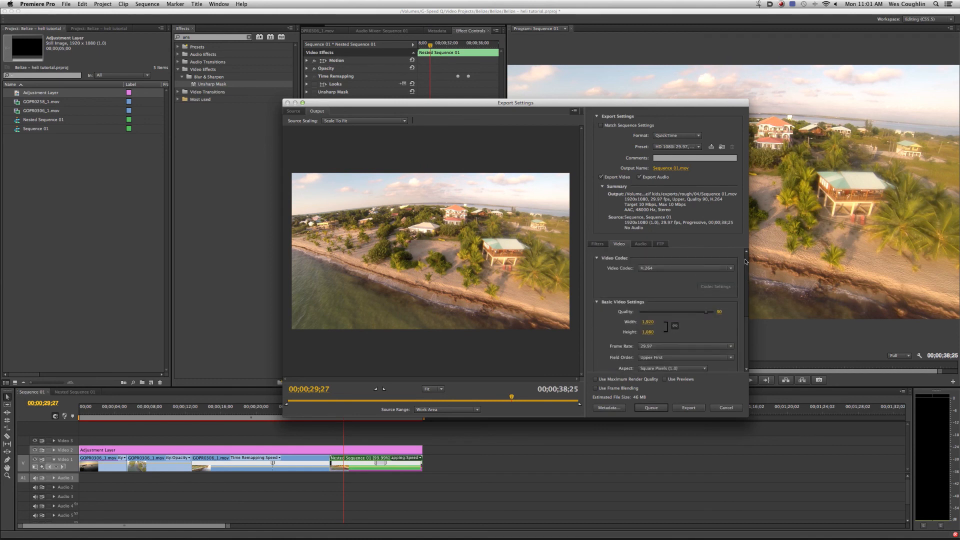
- Set the export format to H.264 with the YouTube HD 1080p 29.97 preset
left_click(690, 135)
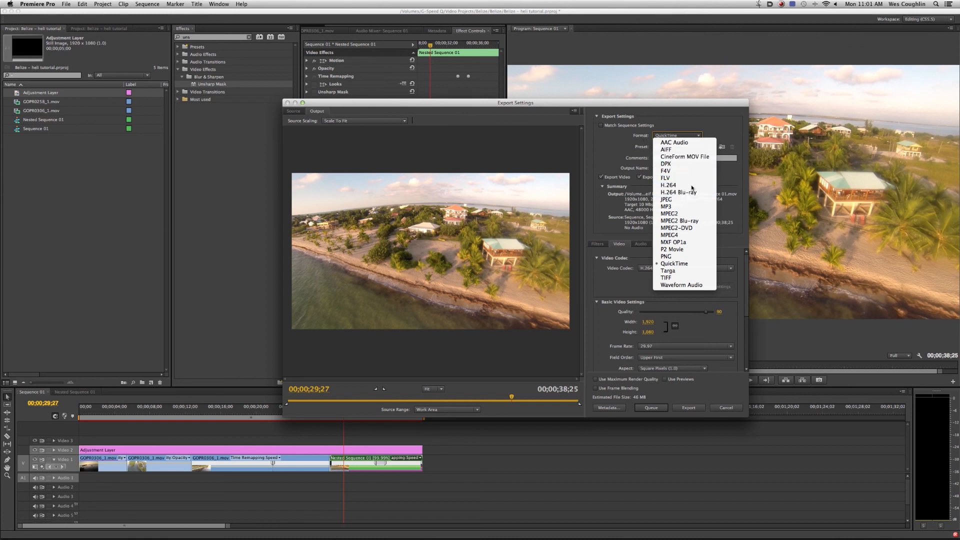
key("Escape")
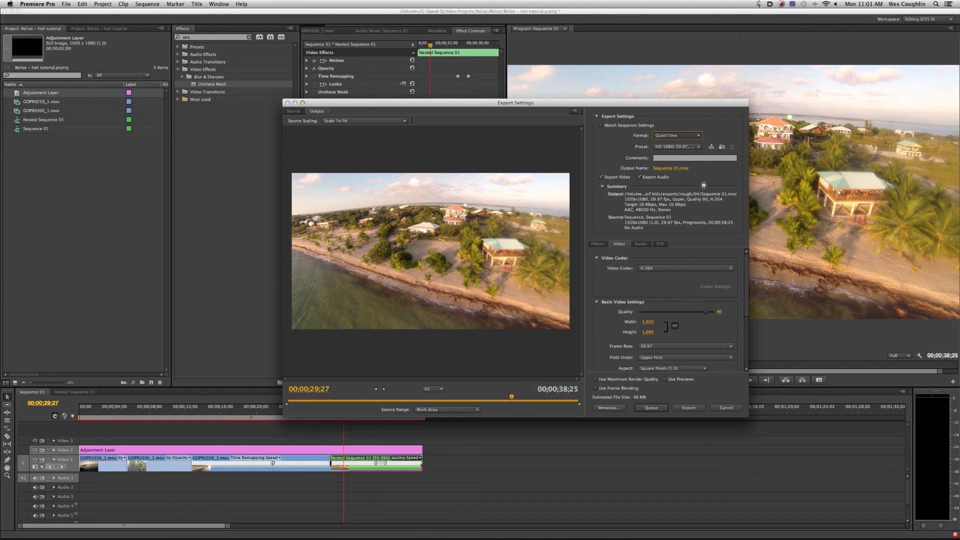
left_click(696, 147)
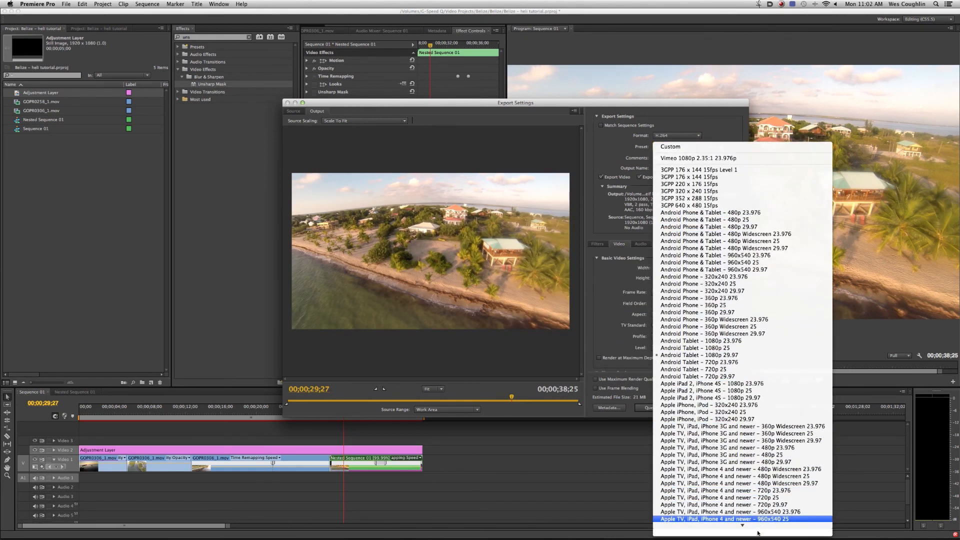
mouse_move(758, 534)
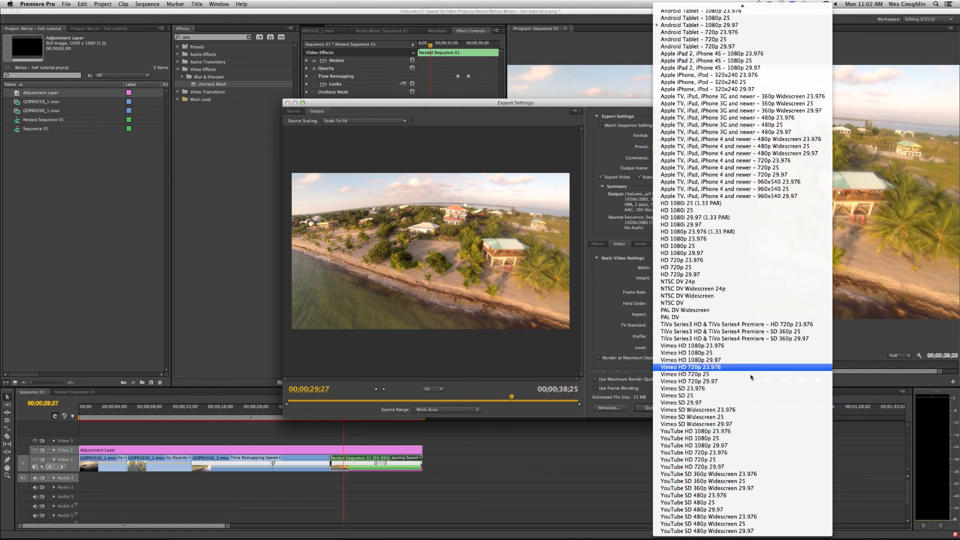
left_click(723, 445)
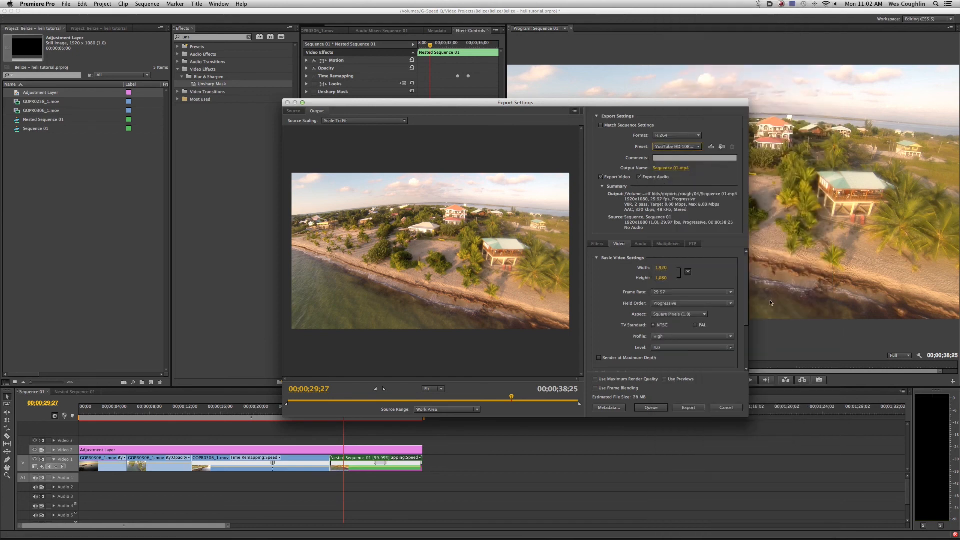
- Review the bitrate settings and check the output file's name and save location without changing them
scroll(743, 276, "down", 5)
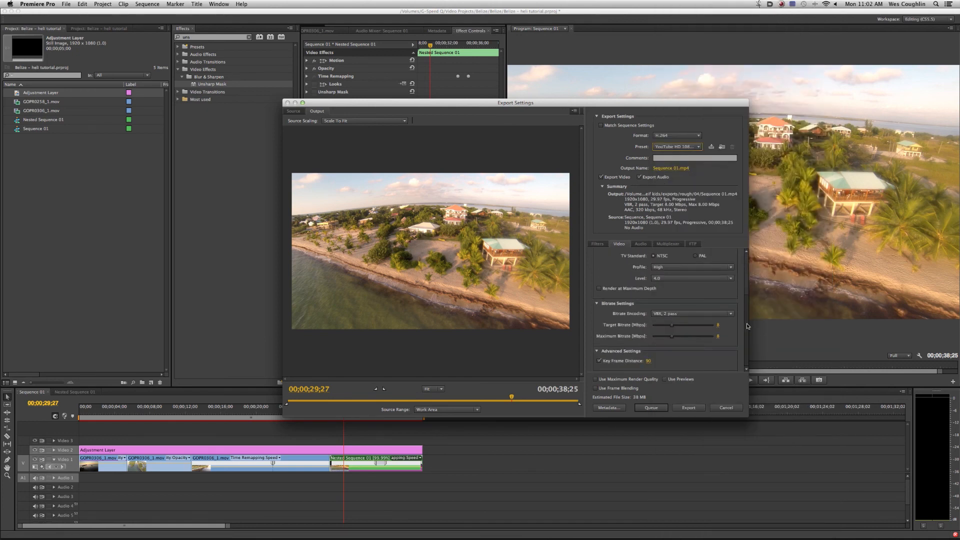
scroll(744, 293, "up", 5)
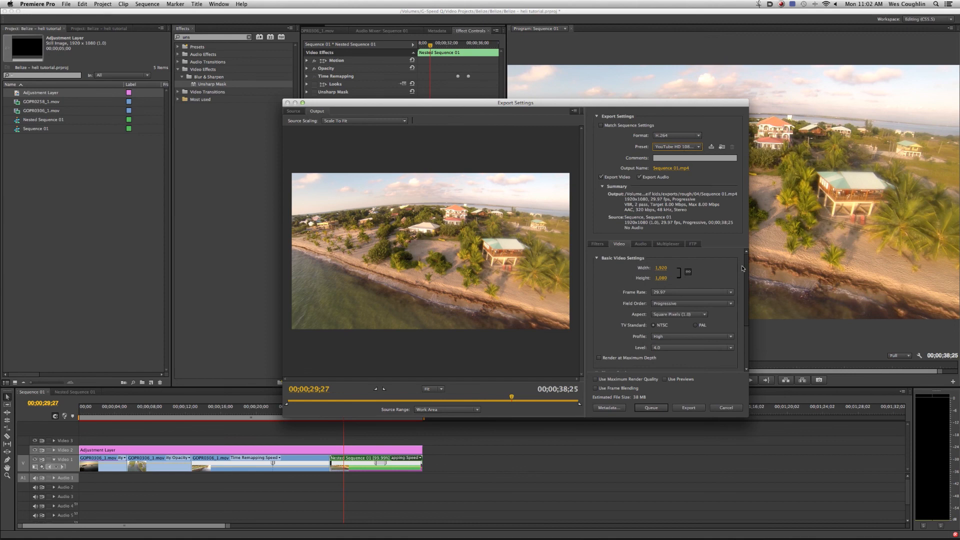
left_click(670, 168)
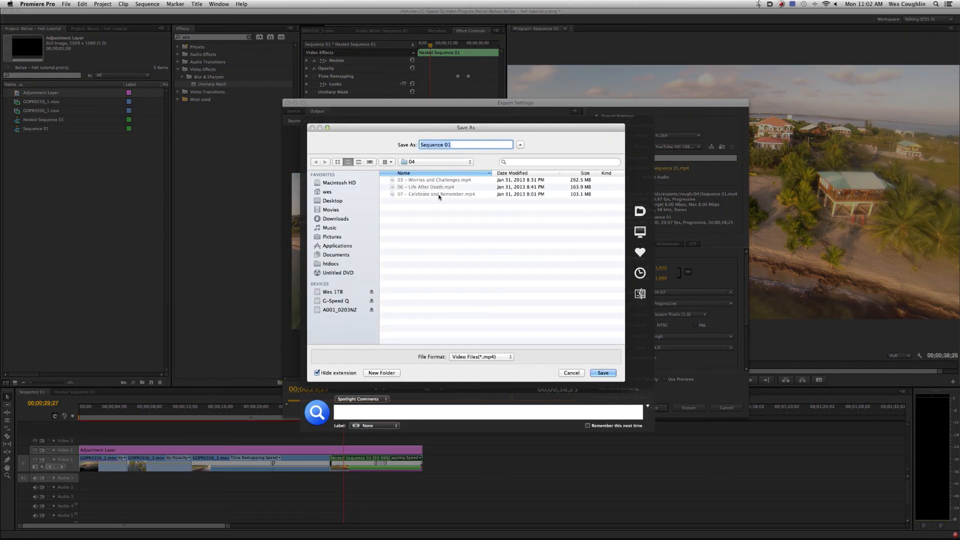
left_click(572, 372)
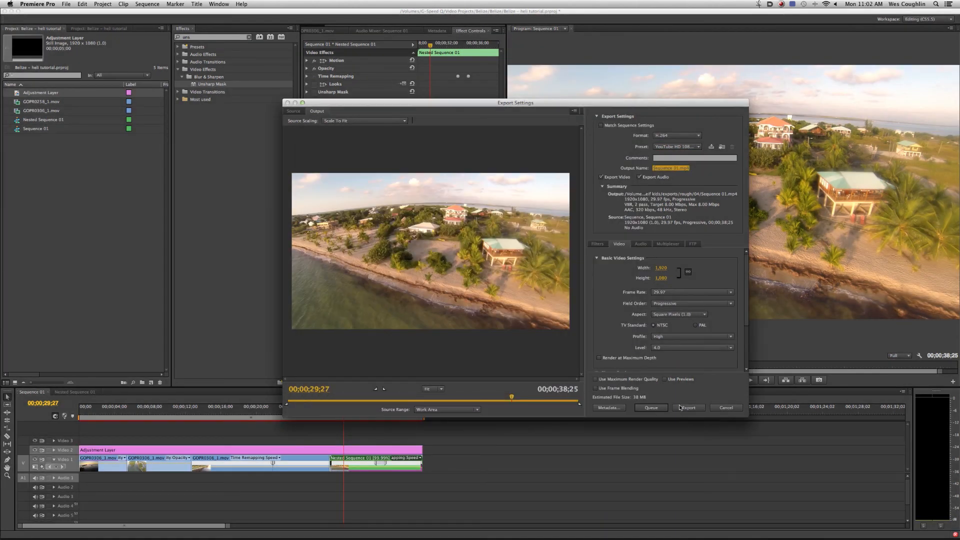